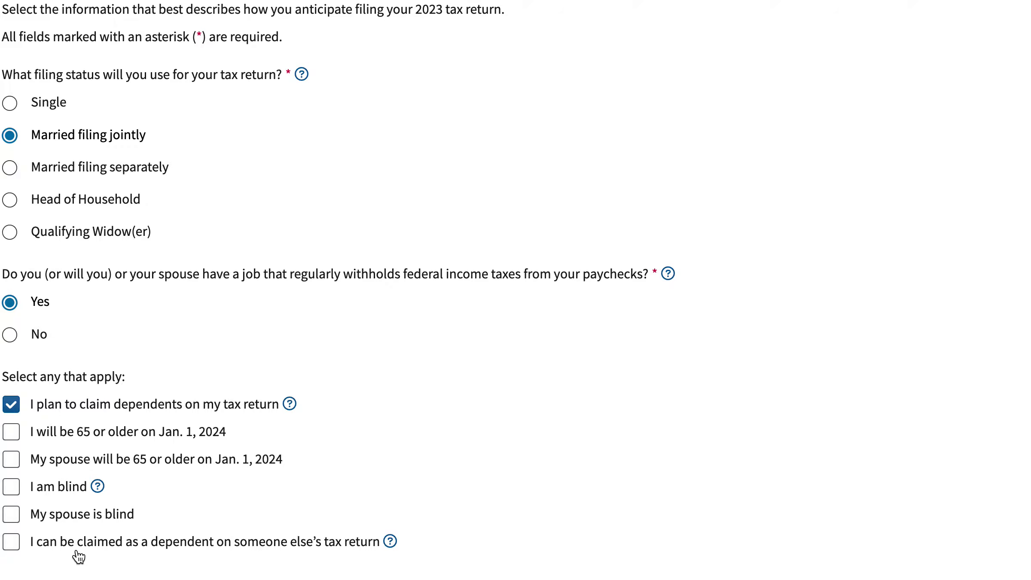
Step: Submit the filing status answers and proceed to the Income & Withholding section
{"action": "scroll", "coordinate": [78, 556], "scroll_direction": "up", "scroll_amount": 3}
{"action": "scroll", "coordinate": [78, 554], "scroll_direction": "down", "scroll_amount": 3}
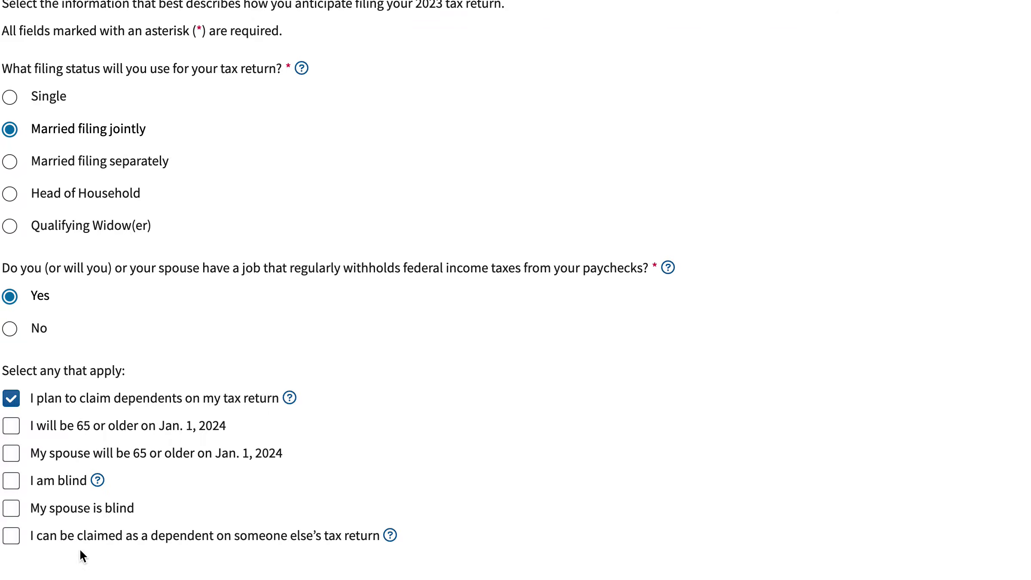
{"action": "scroll", "coordinate": [73, 566], "scroll_direction": "down", "scroll_amount": 3}
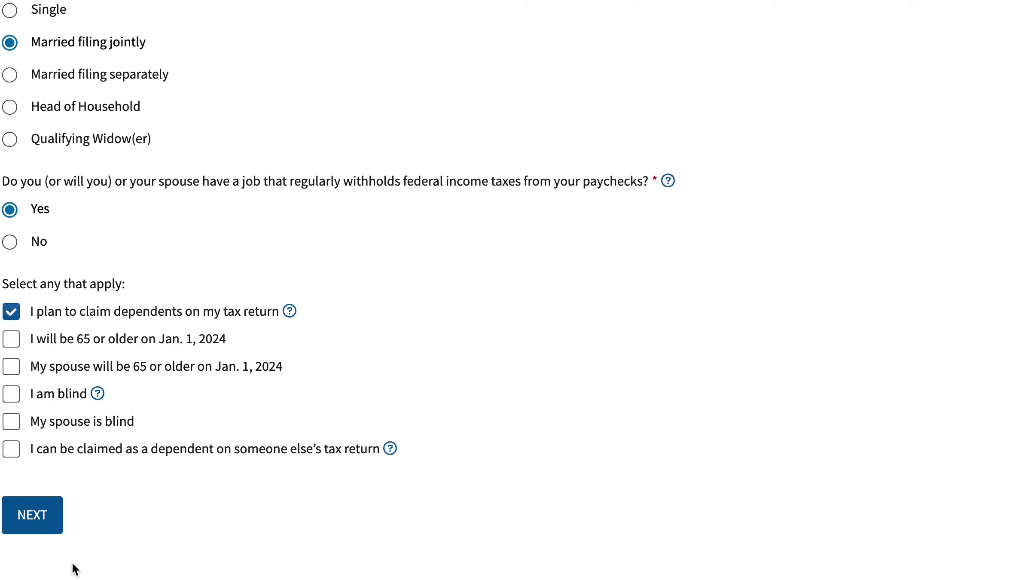
{"action": "left_click", "coordinate": [46, 493]}
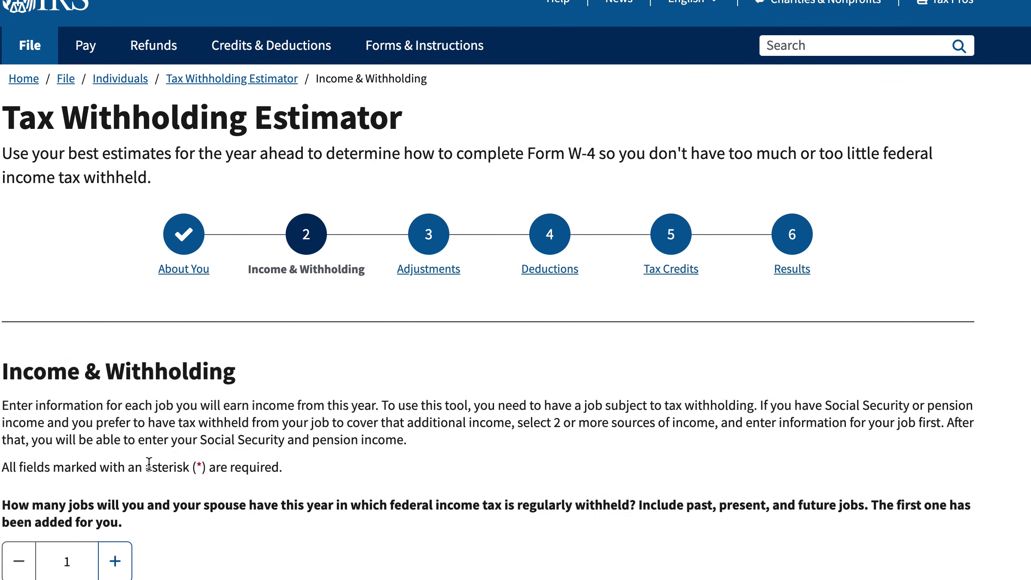
Step: Describe the first income source as Salary and assign it to Myself
{"action": "scroll", "coordinate": [150, 461], "scroll_direction": "down", "scroll_amount": 3}
{"action": "scroll", "coordinate": [150, 461], "scroll_direction": "down", "scroll_amount": 3}
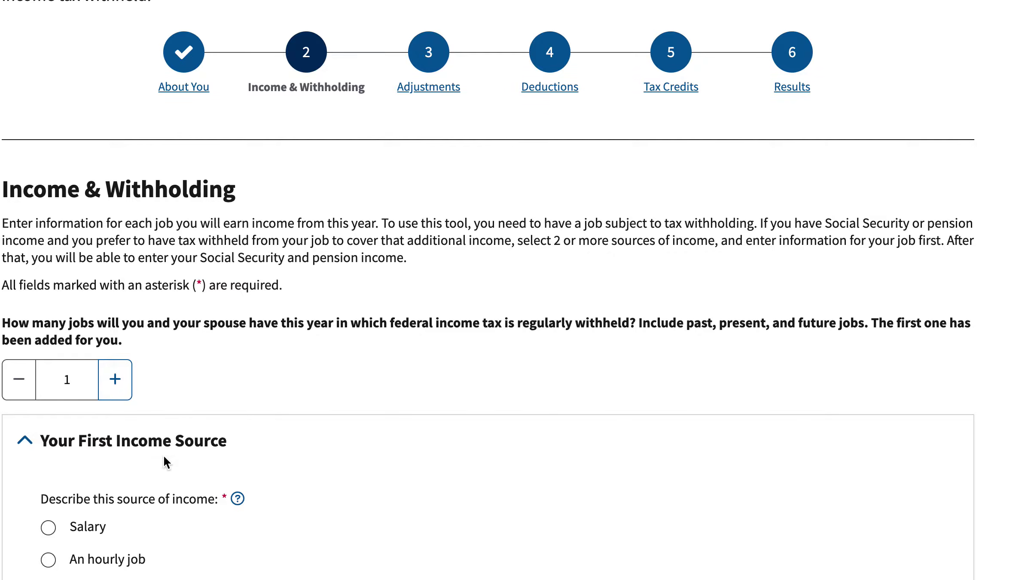
{"action": "left_click", "coordinate": [49, 453]}
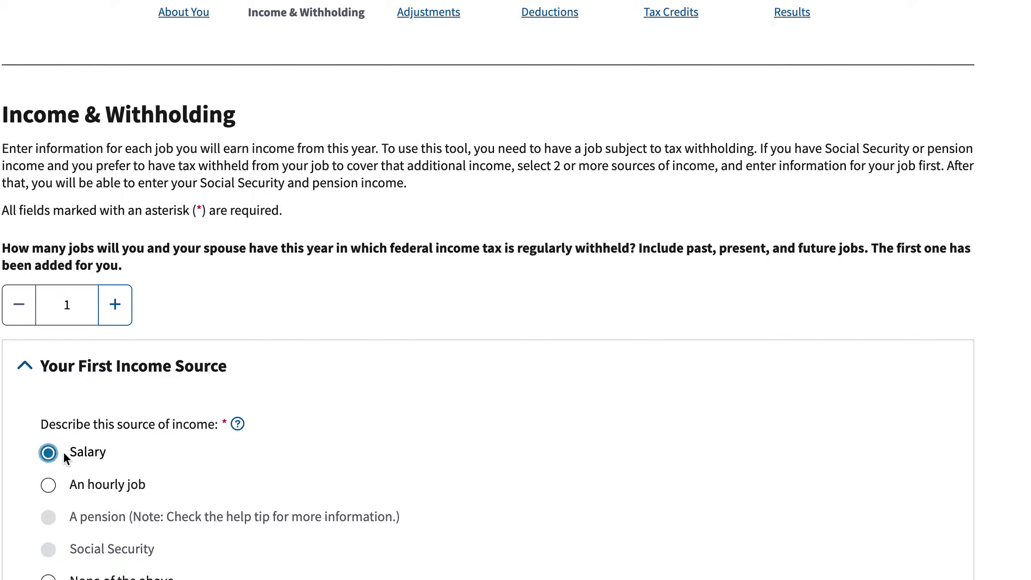
{"action": "scroll", "coordinate": [106, 455], "scroll_direction": "down", "scroll_amount": 3}
{"action": "scroll", "coordinate": [105, 453], "scroll_direction": "down", "scroll_amount": 1}
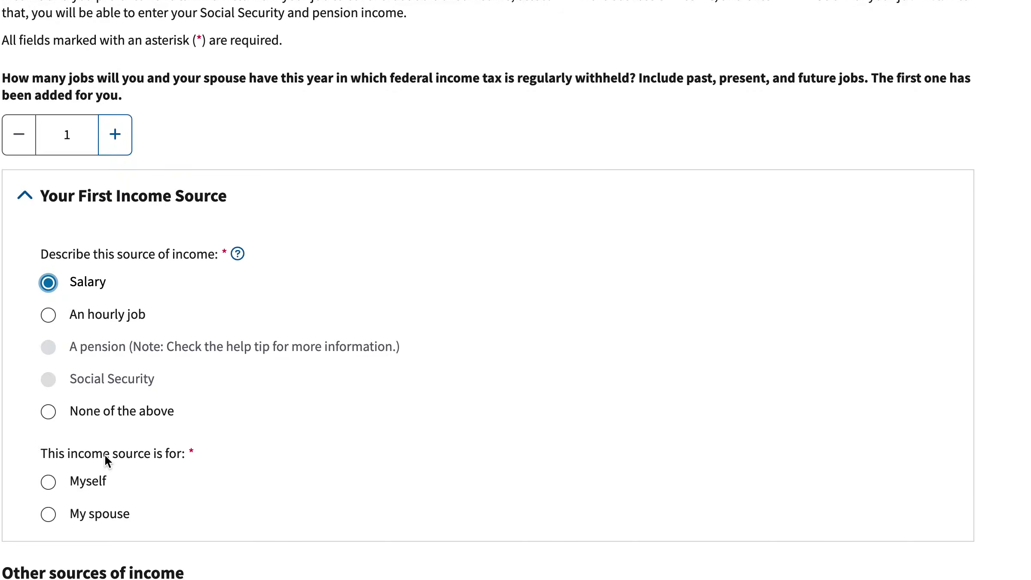
{"action": "left_click", "coordinate": [47, 482]}
Step: Specify that the job's income is earned all year (Jan. 1 to Dec. 31) and paid twice monthly
{"action": "scroll", "coordinate": [122, 473], "scroll_direction": "down", "scroll_amount": 4}
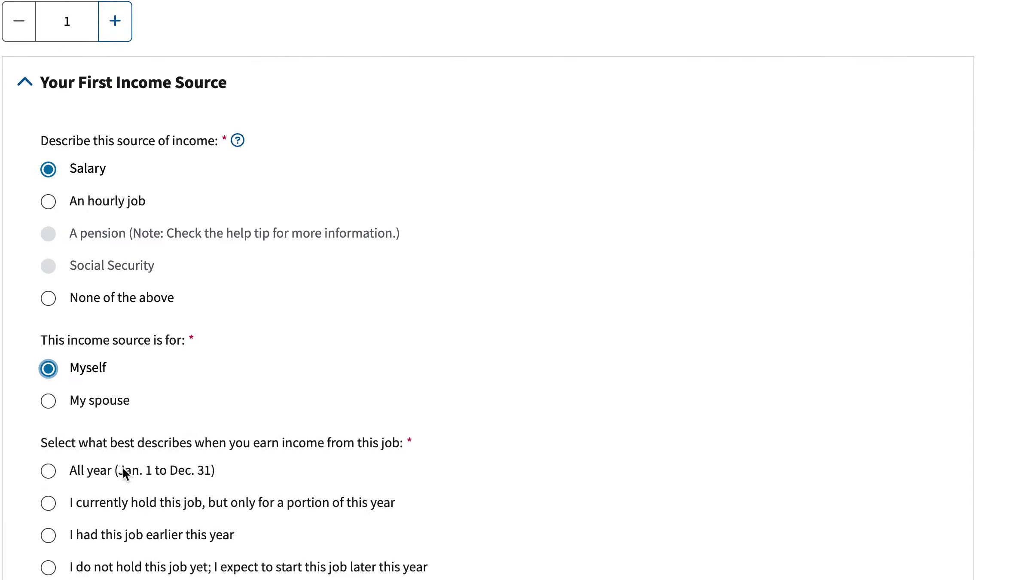
{"action": "left_click", "coordinate": [47, 424]}
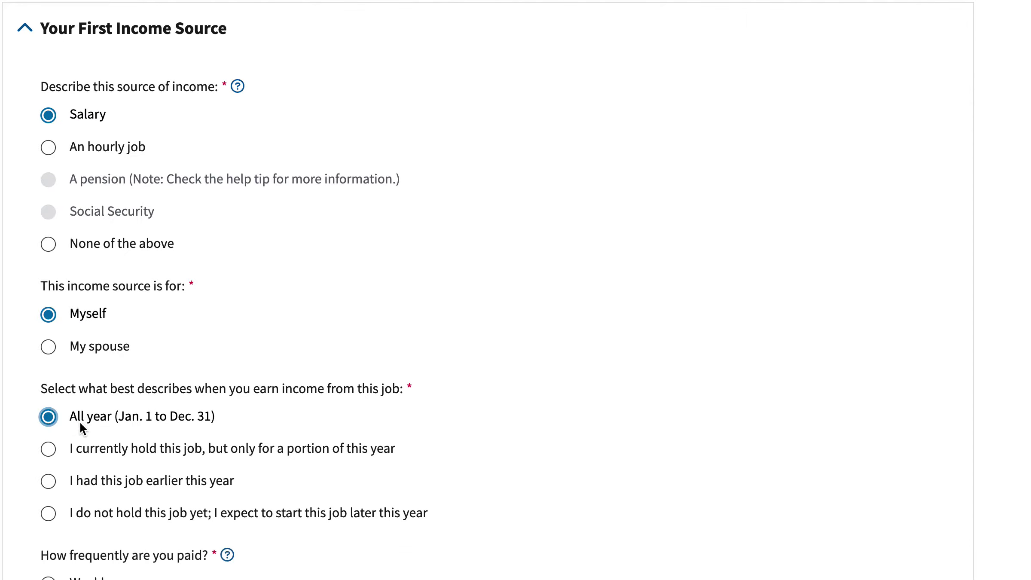
{"action": "scroll", "coordinate": [81, 426], "scroll_direction": "down", "scroll_amount": 4}
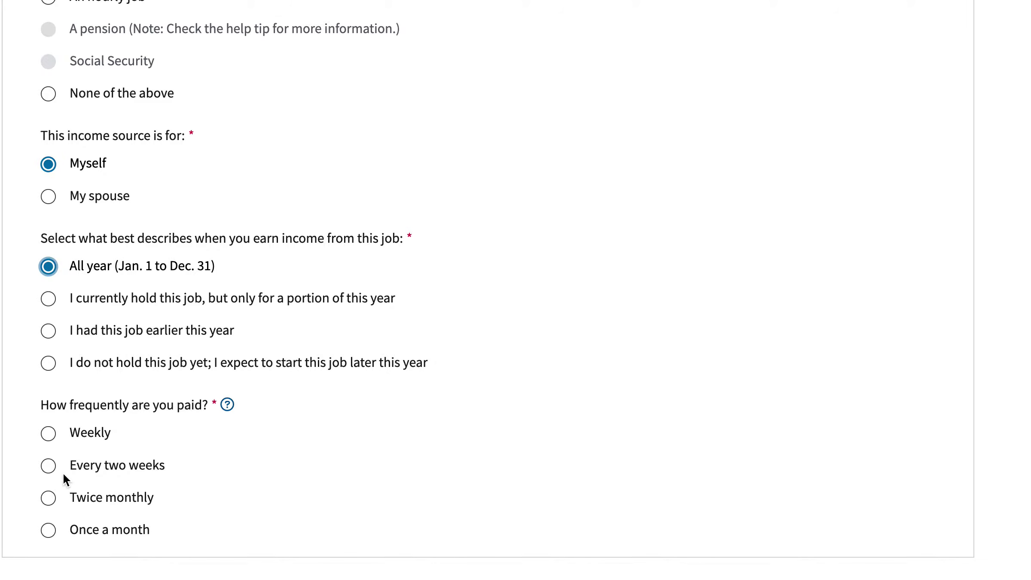
{"action": "left_click", "coordinate": [49, 499]}
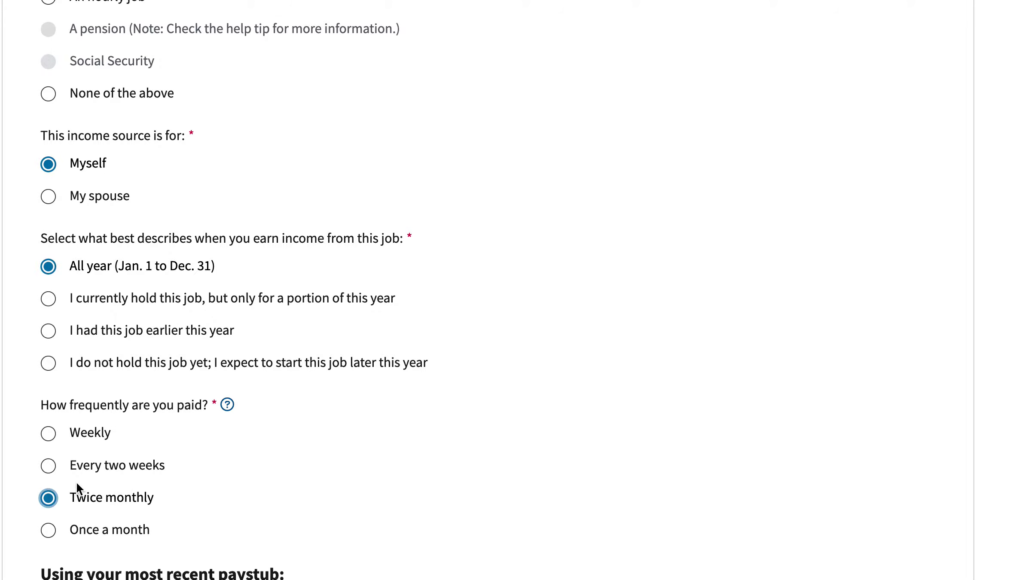
Step: Set both the most recent pay period end and the most recent pay date to 10/15/2023
{"action": "scroll", "coordinate": [158, 472], "scroll_direction": "down", "scroll_amount": 5}
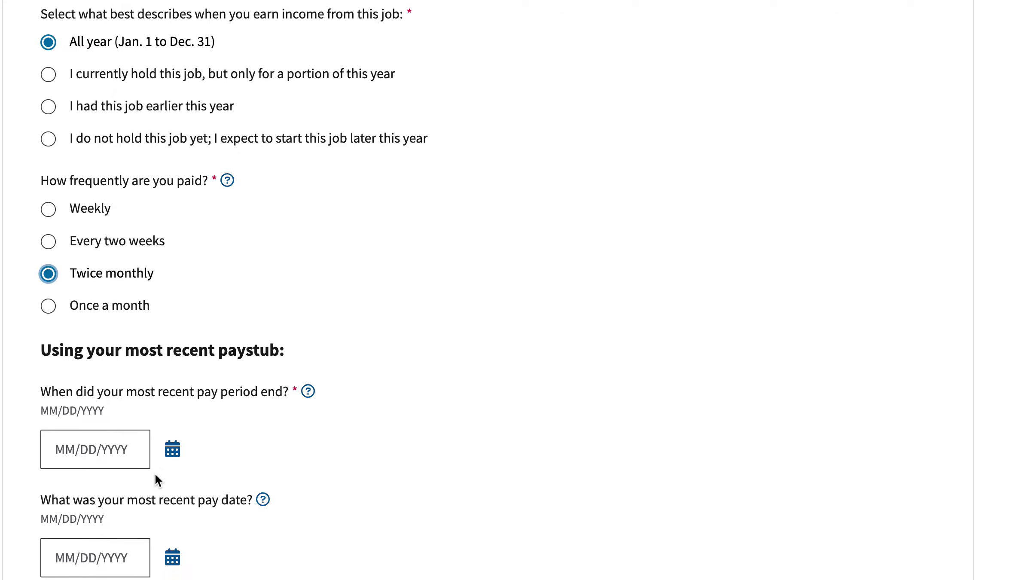
{"action": "left_click", "coordinate": [119, 447]}
{"action": "left_click", "coordinate": [173, 448]}
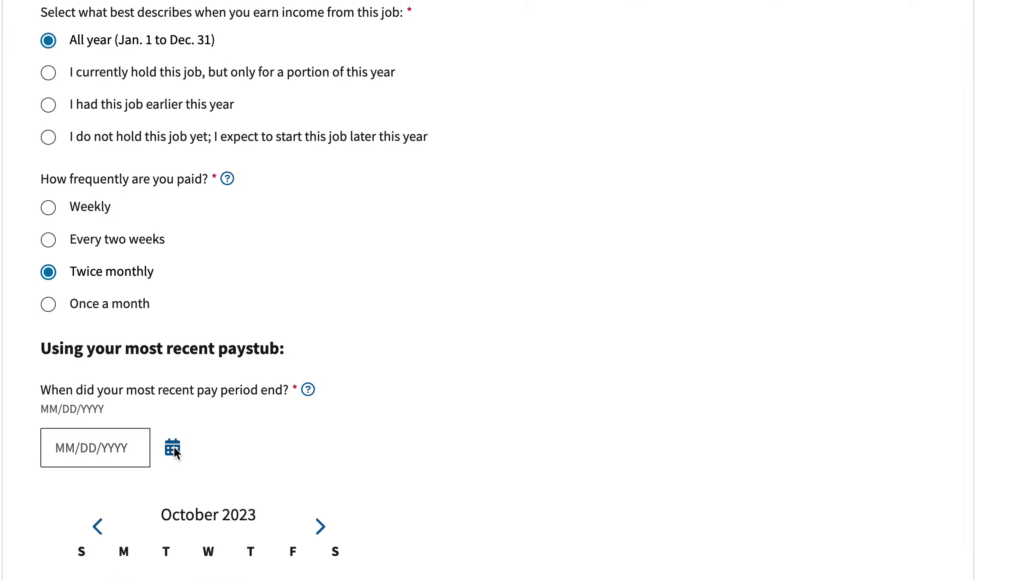
{"action": "scroll", "coordinate": [174, 449], "scroll_direction": "down", "scroll_amount": 3}
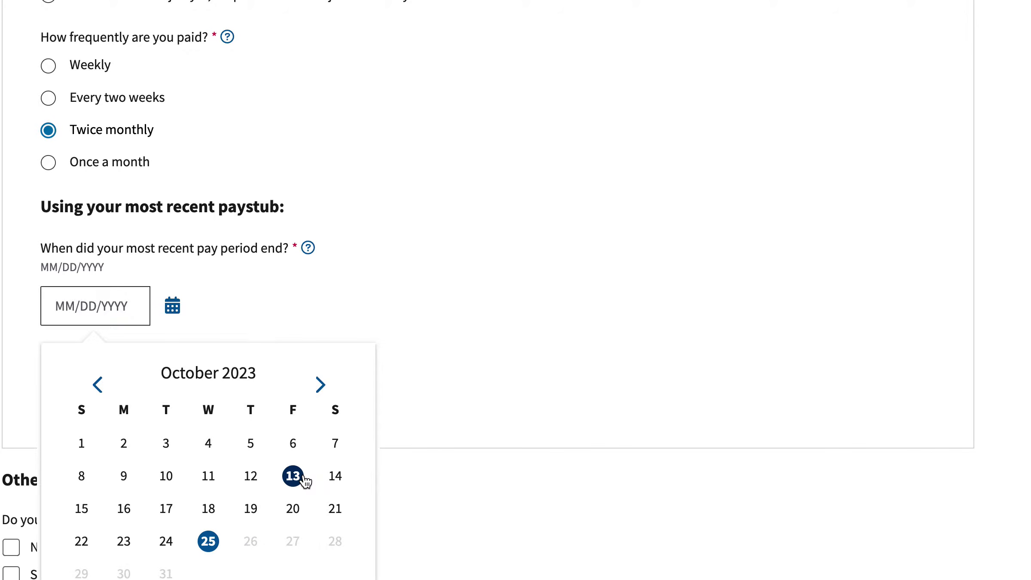
{"action": "left_click", "coordinate": [81, 509]}
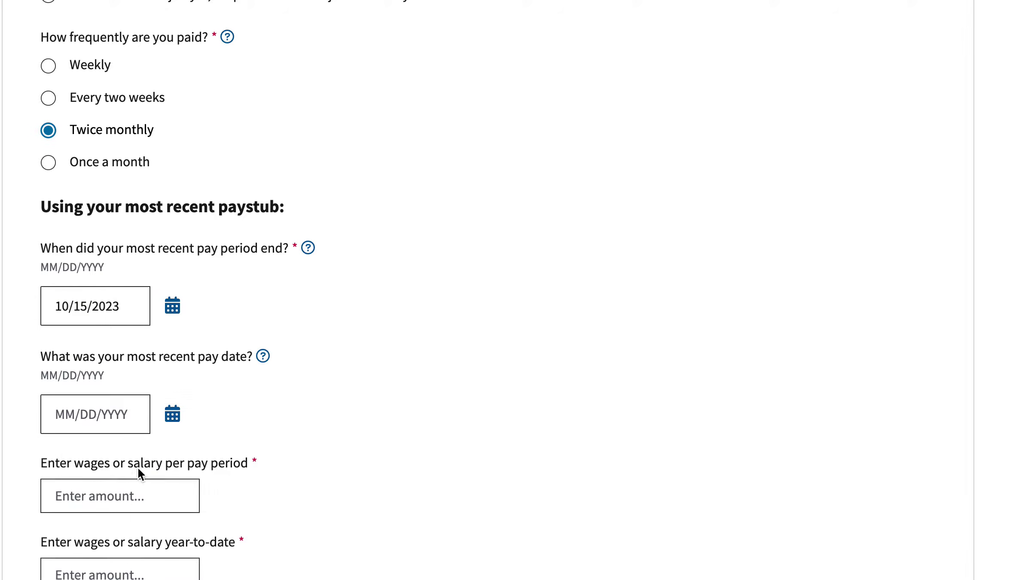
{"action": "left_click", "coordinate": [172, 414]}
{"action": "scroll", "coordinate": [134, 523], "scroll_direction": "down", "scroll_amount": 2}
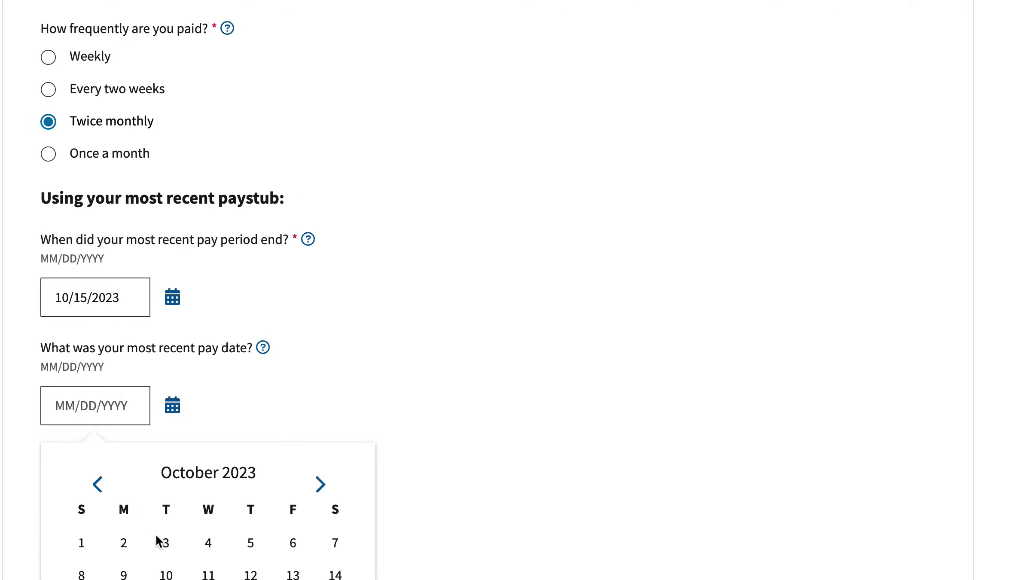
{"action": "left_click", "coordinate": [77, 518]}
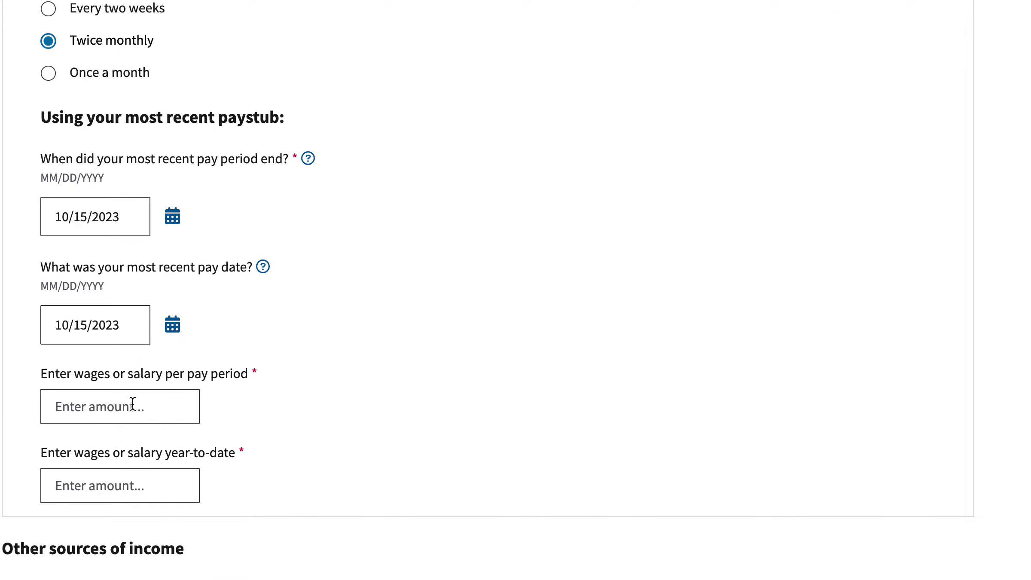
Step: Enter wages of $3,000 per pay period and $57,000 year-to-date for the job
{"action": "left_click", "coordinate": [132, 407]}
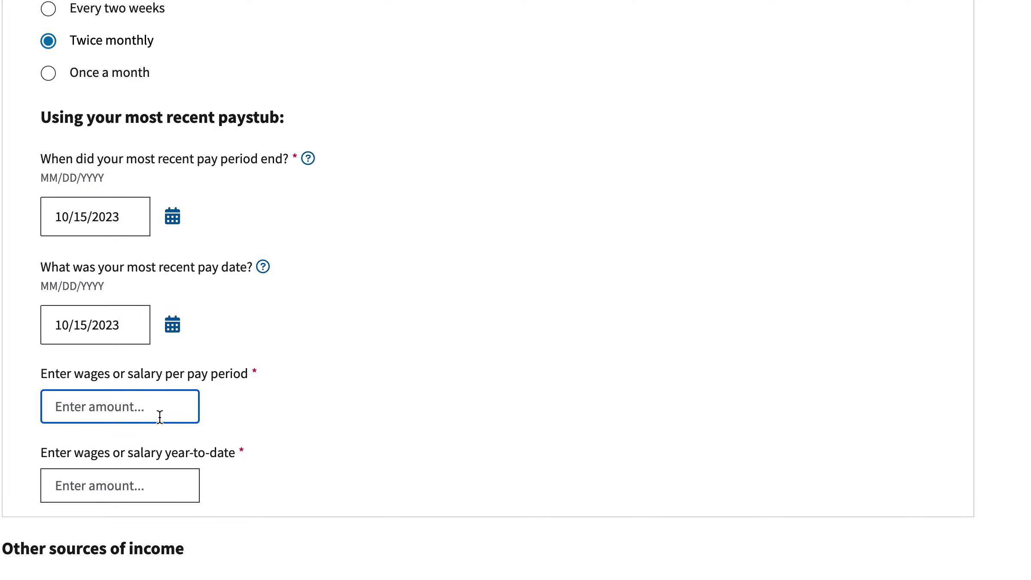
{"action": "type", "text": "3000"}
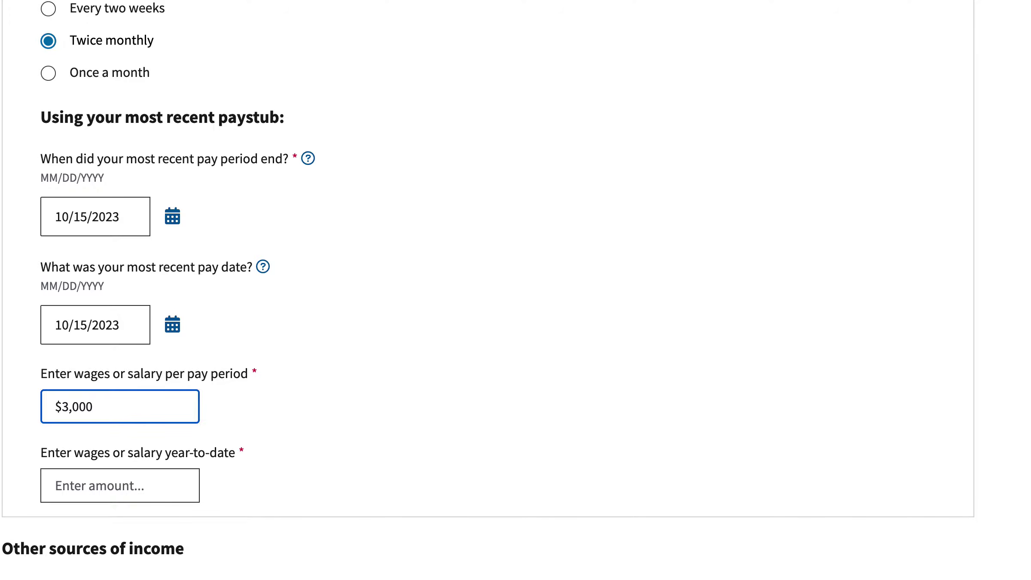
{"action": "left_click", "coordinate": [125, 482]}
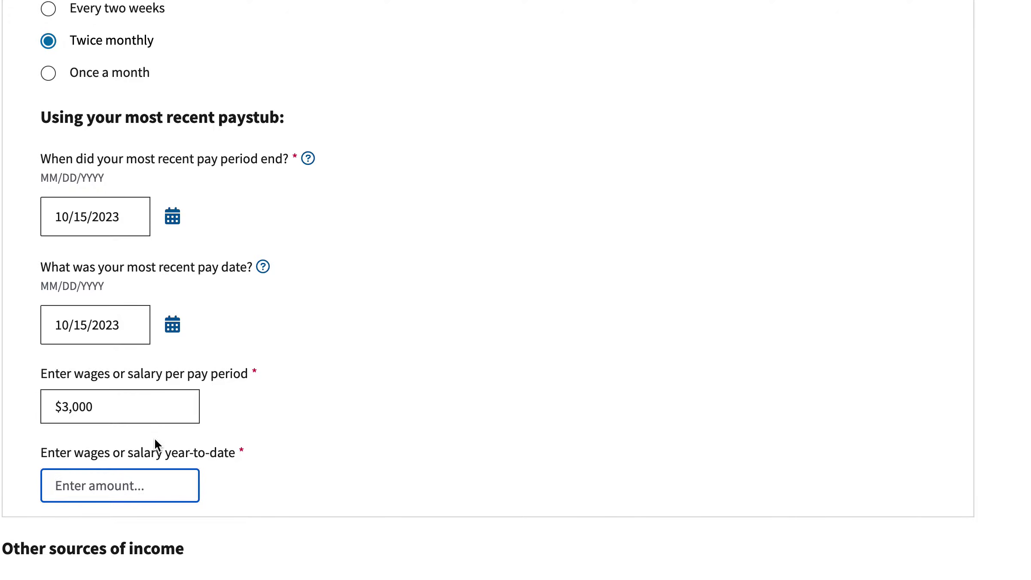
{"action": "type", "text": "57,00"}
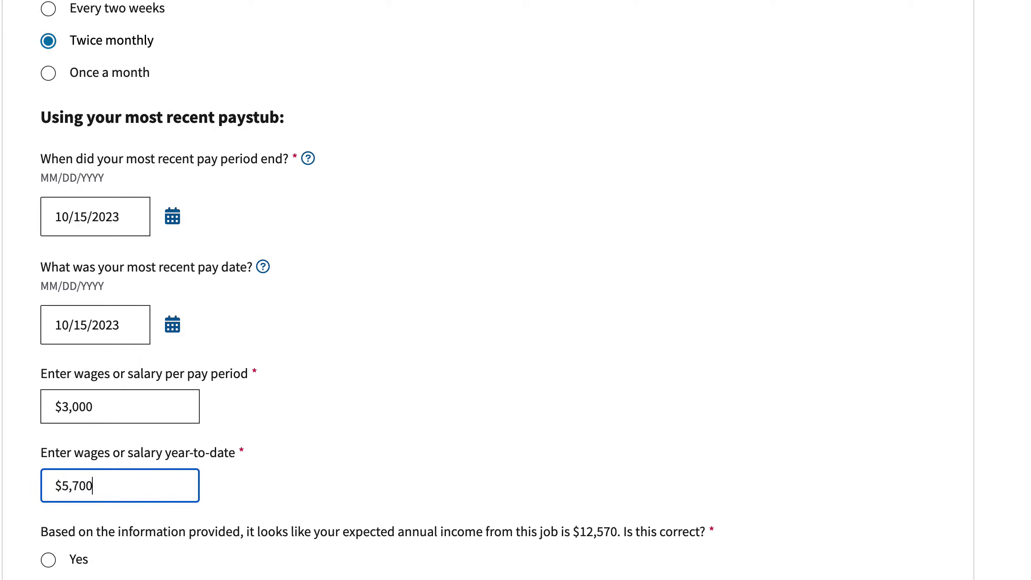
{"action": "type", "text": "0"}
{"action": "scroll", "coordinate": [252, 439], "scroll_direction": "down", "scroll_amount": 2}
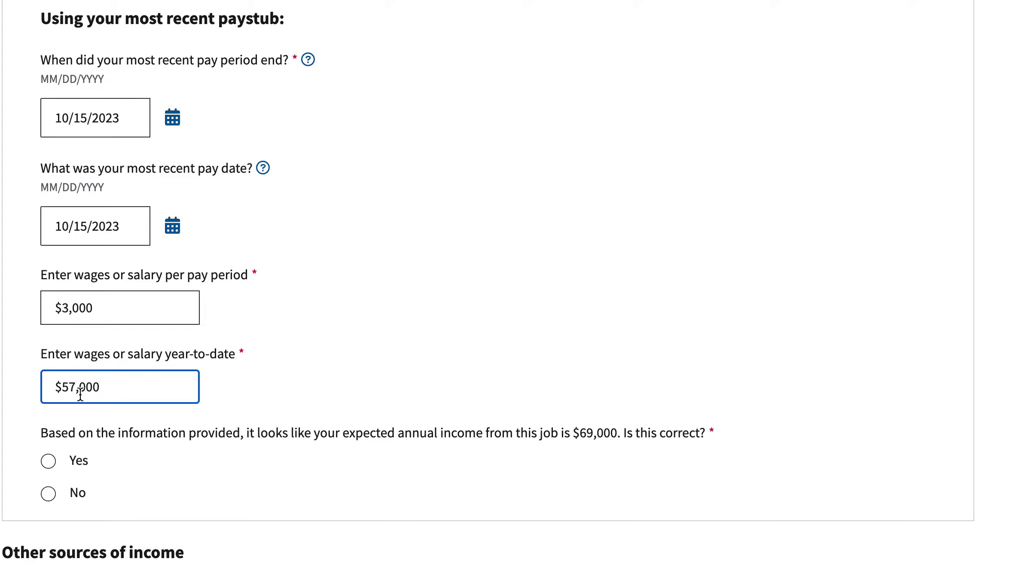
{"action": "left_click_drag", "start_coordinate": [75, 387], "coordinate": [64, 387]}
{"action": "type", "text": "69"}
{"action": "left_click_drag", "start_coordinate": [76, 387], "coordinate": [62, 387]}
{"action": "type", "text": "57"}
Step: Confirm the expected annual income as correct and enter federal taxes paid of $500 per pay period and $9,500 year-to-date
{"action": "left_click", "coordinate": [49, 461]}
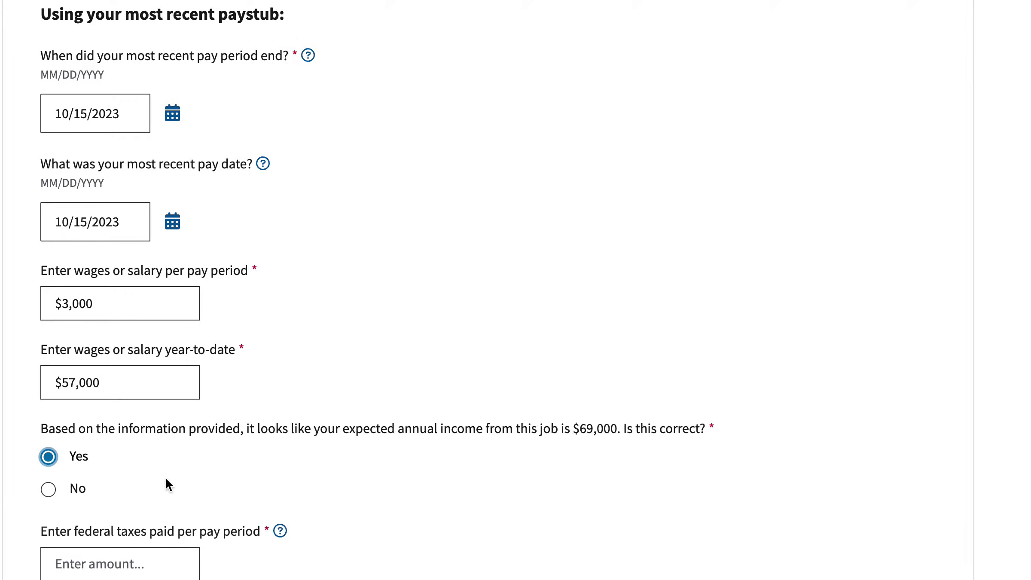
{"action": "scroll", "coordinate": [165, 477], "scroll_direction": "down", "scroll_amount": 3}
{"action": "left_click", "coordinate": [162, 422]}
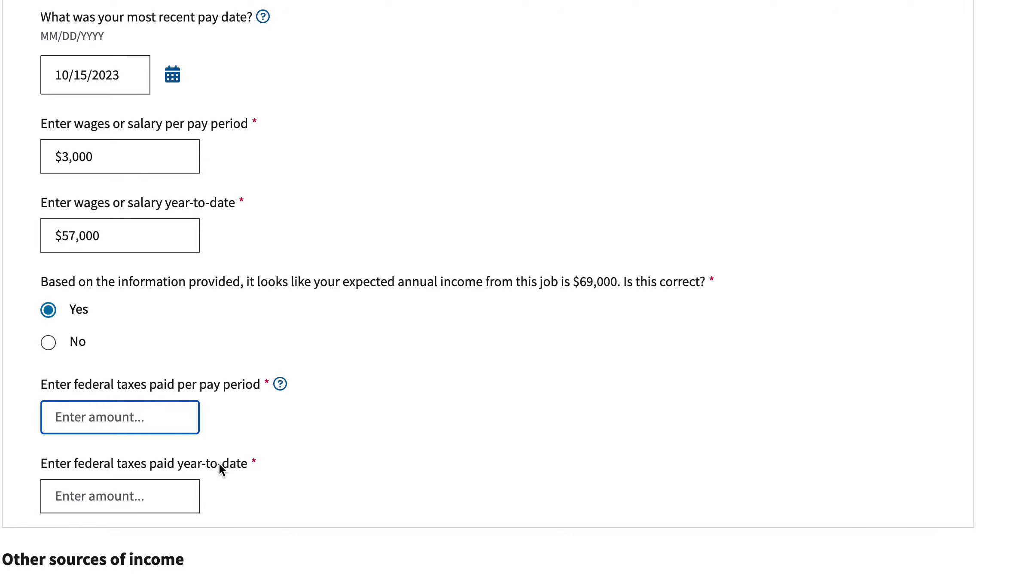
{"action": "scroll", "coordinate": [218, 462], "scroll_direction": "up", "scroll_amount": 1}
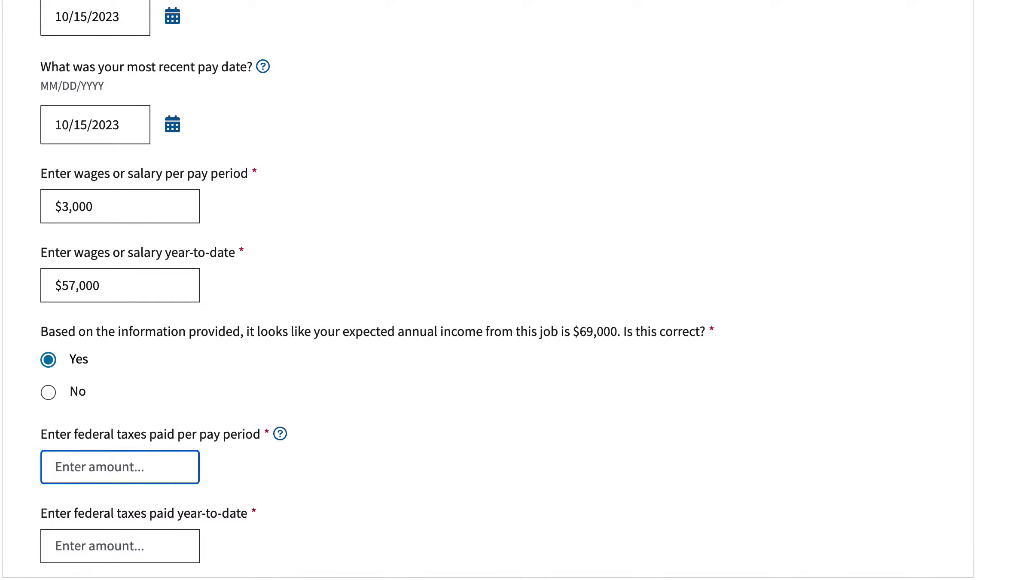
{"action": "type", "text": "$500"}
{"action": "left_click", "coordinate": [154, 545]}
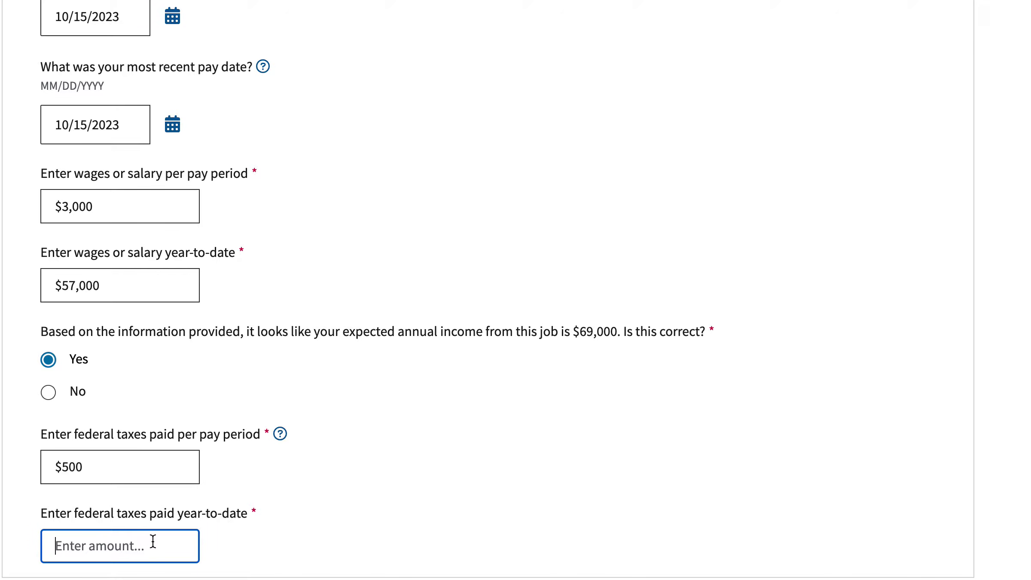
{"action": "type", "text": "$9500"}
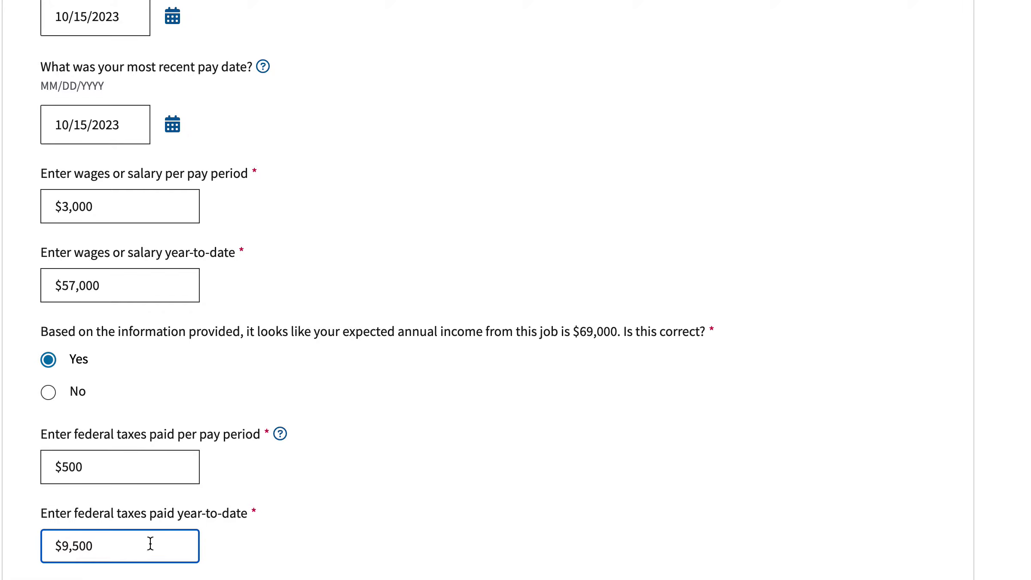
Step: Indicate that a bonus is expected from this job and set its amount to $15,000
{"action": "scroll", "coordinate": [223, 551], "scroll_direction": "down", "scroll_amount": 5}
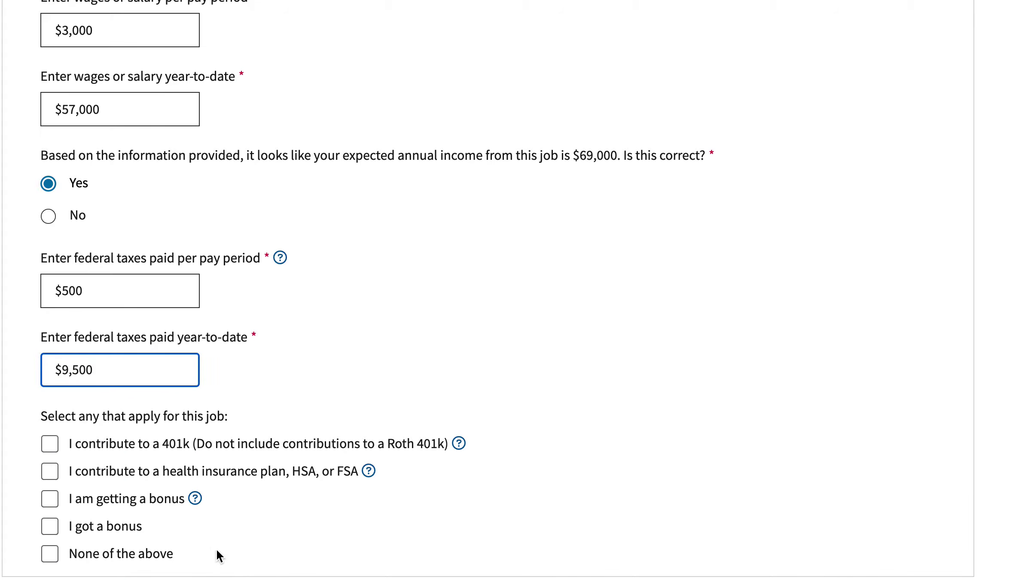
{"action": "scroll", "coordinate": [215, 548], "scroll_direction": "down", "scroll_amount": 2}
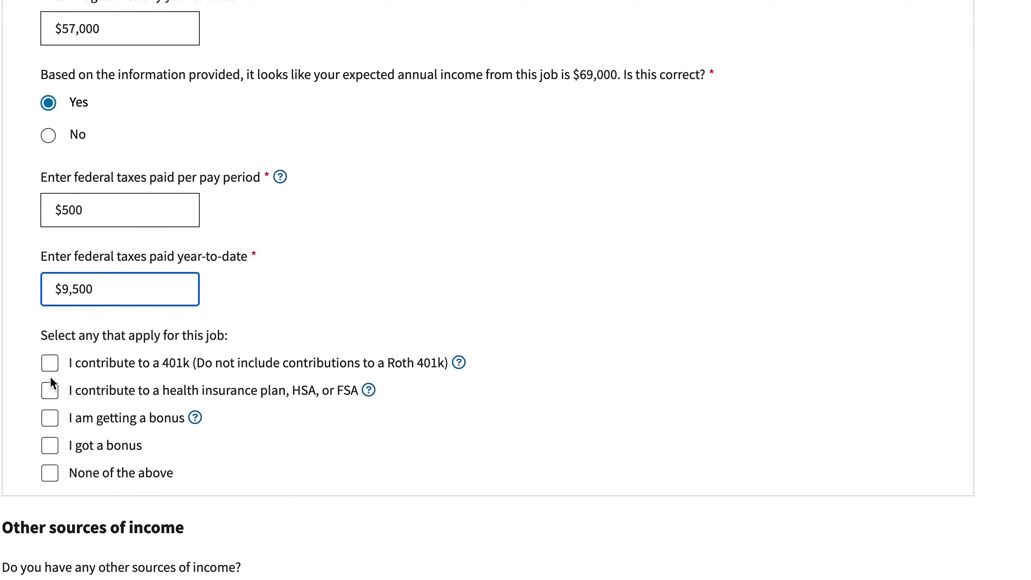
{"action": "left_click", "coordinate": [50, 420]}
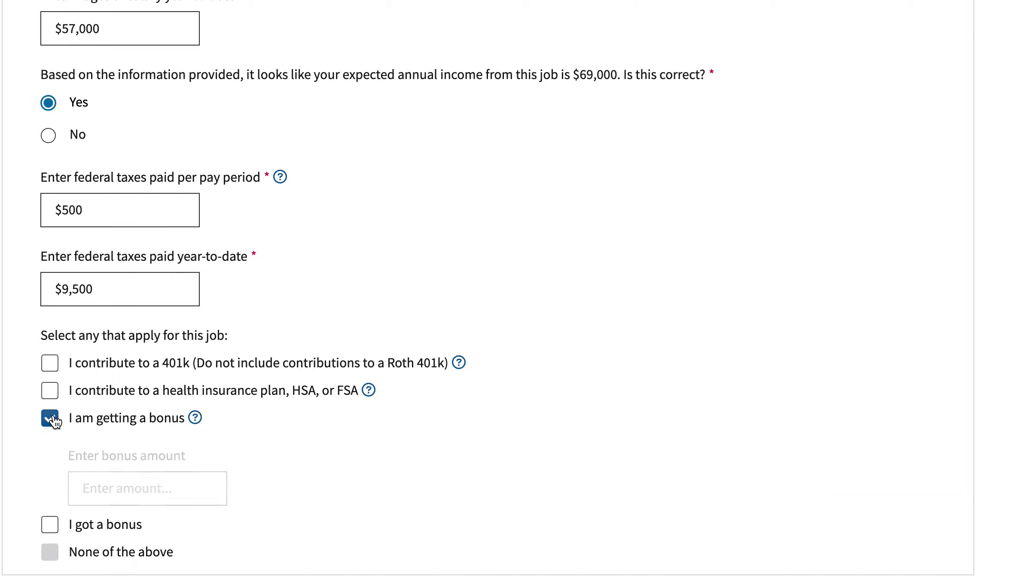
{"action": "scroll", "coordinate": [125, 429], "scroll_direction": "down", "scroll_amount": 1}
{"action": "scroll", "coordinate": [125, 428], "scroll_direction": "down", "scroll_amount": 2}
{"action": "left_click", "coordinate": [127, 409]}
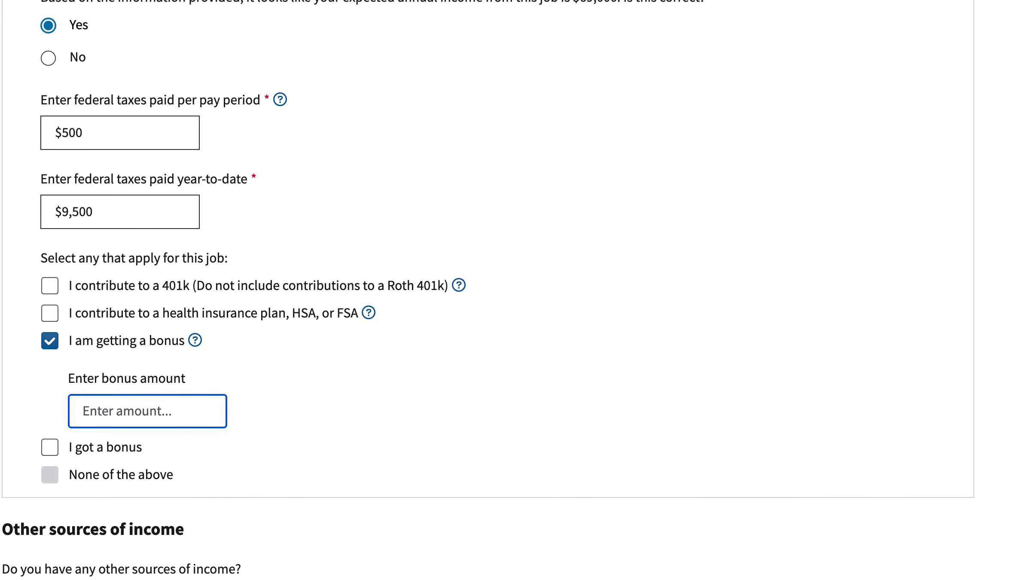
{"action": "type", "text": "15,000"}
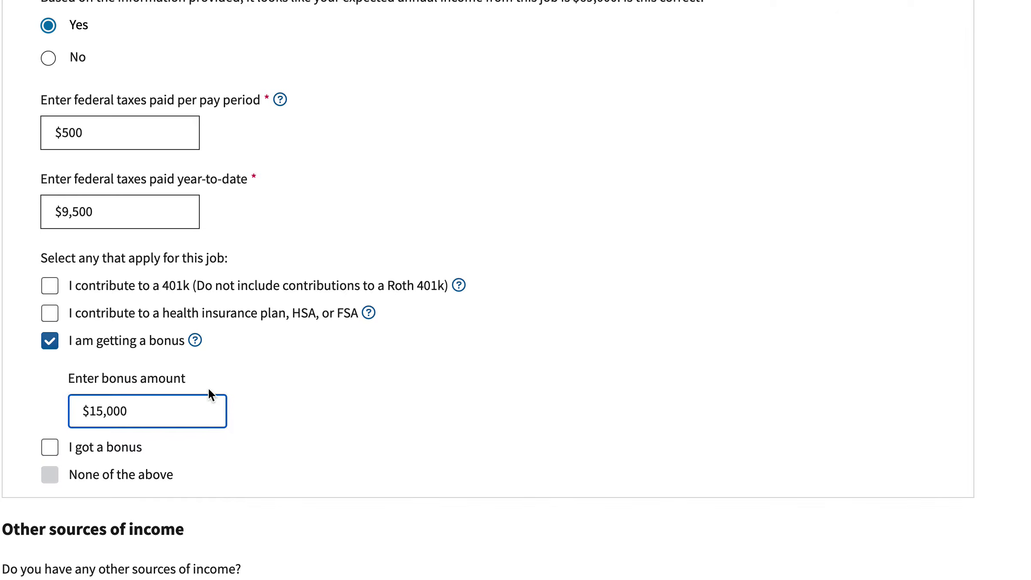
Step: Review the other income source options and the withholding and estimated tax payment fields
{"action": "scroll", "coordinate": [209, 391], "scroll_direction": "down", "scroll_amount": 6}
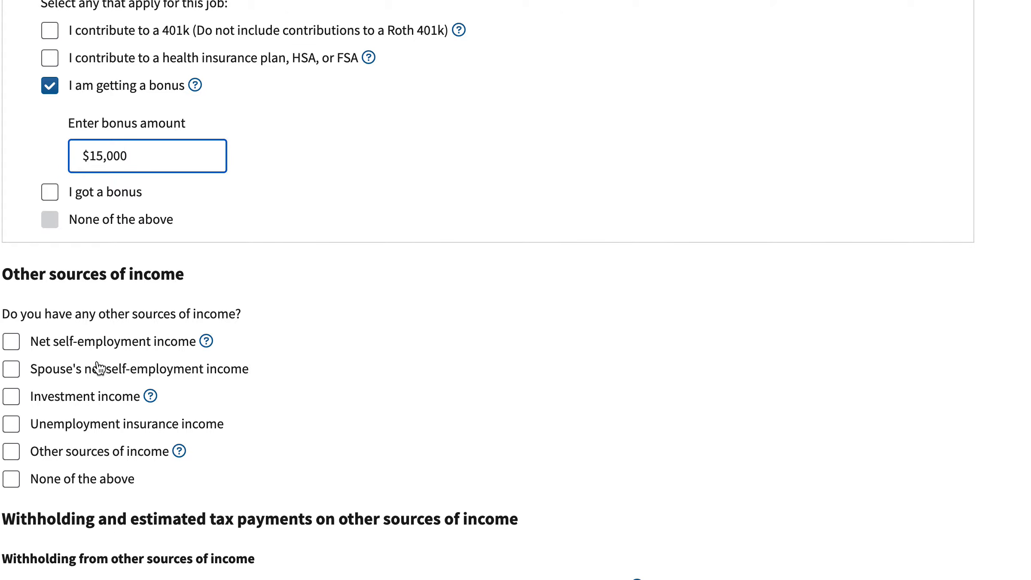
{"action": "scroll", "coordinate": [163, 404], "scroll_direction": "down", "scroll_amount": 1}
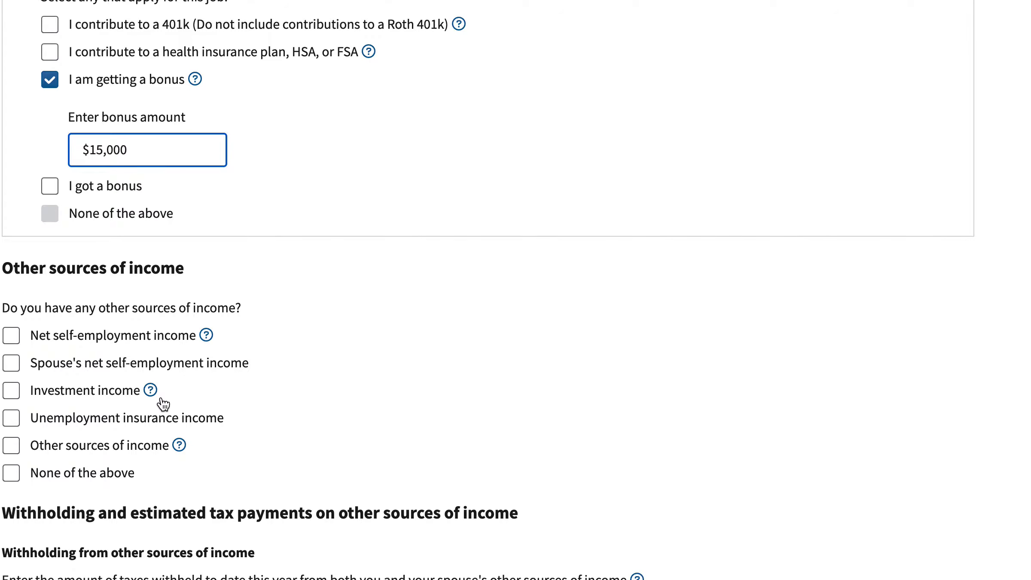
{"action": "scroll", "coordinate": [163, 404], "scroll_direction": "down", "scroll_amount": 4}
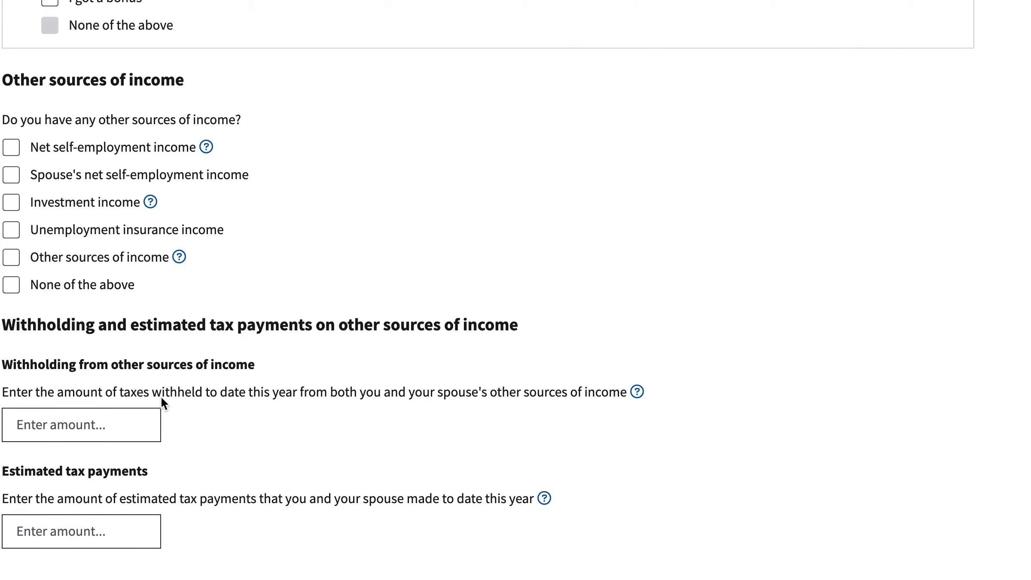
{"action": "scroll", "coordinate": [162, 399], "scroll_direction": "down", "scroll_amount": 2}
{"action": "scroll", "coordinate": [161, 399], "scroll_direction": "up", "scroll_amount": 20}
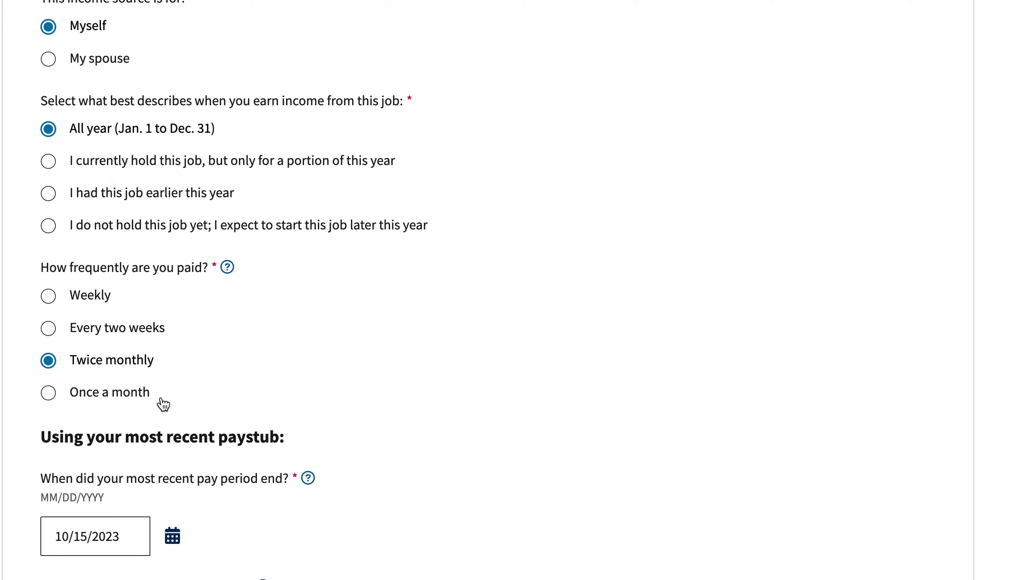
Step: Increase the number of jobs with federal tax withheld to 2 and open the second income source's details
{"action": "scroll", "coordinate": [162, 399], "scroll_direction": "up", "scroll_amount": 13}
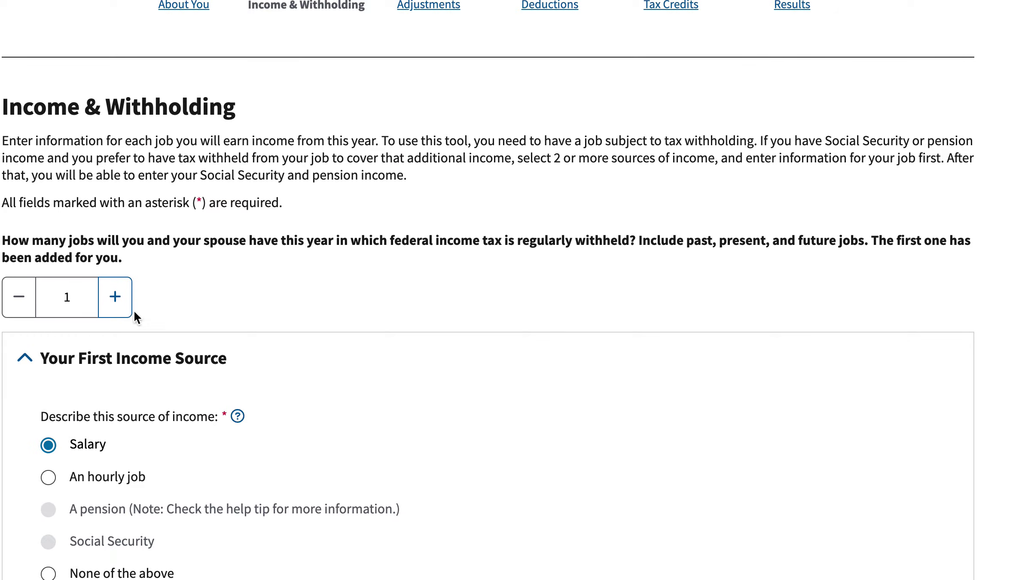
{"action": "left_click", "coordinate": [120, 295]}
{"action": "scroll", "coordinate": [127, 343], "scroll_direction": "down", "scroll_amount": 6}
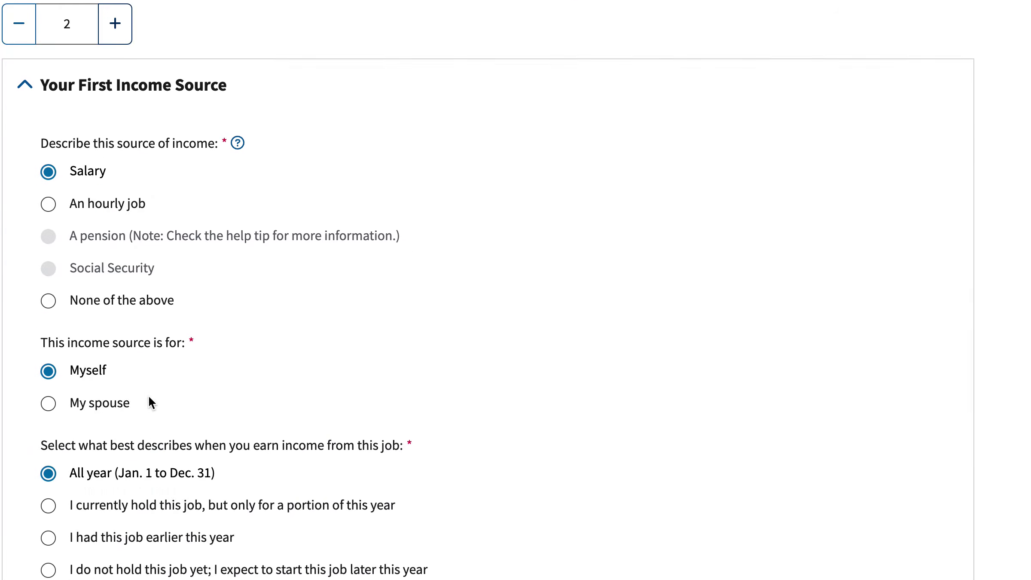
{"action": "scroll", "coordinate": [149, 395], "scroll_direction": "down", "scroll_amount": 20}
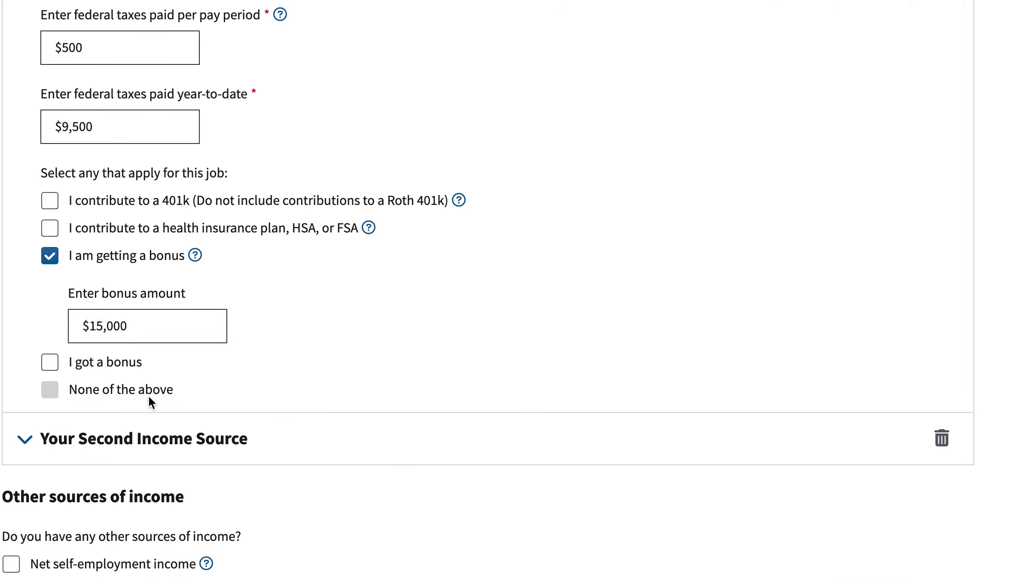
{"action": "scroll", "coordinate": [148, 395], "scroll_direction": "down", "scroll_amount": 2}
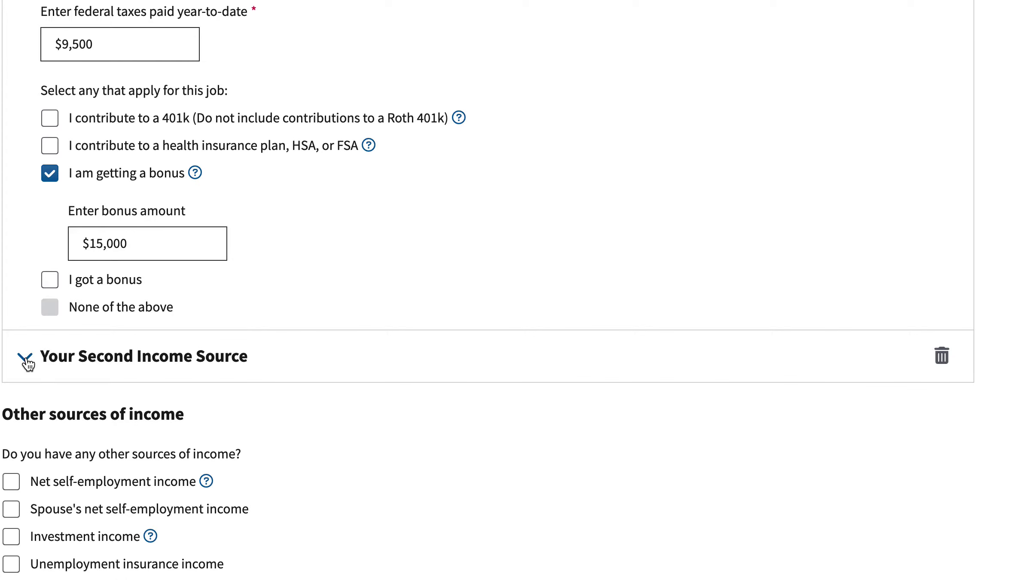
{"action": "left_click", "coordinate": [26, 364]}
{"action": "scroll", "coordinate": [131, 396], "scroll_direction": "down", "scroll_amount": 2}
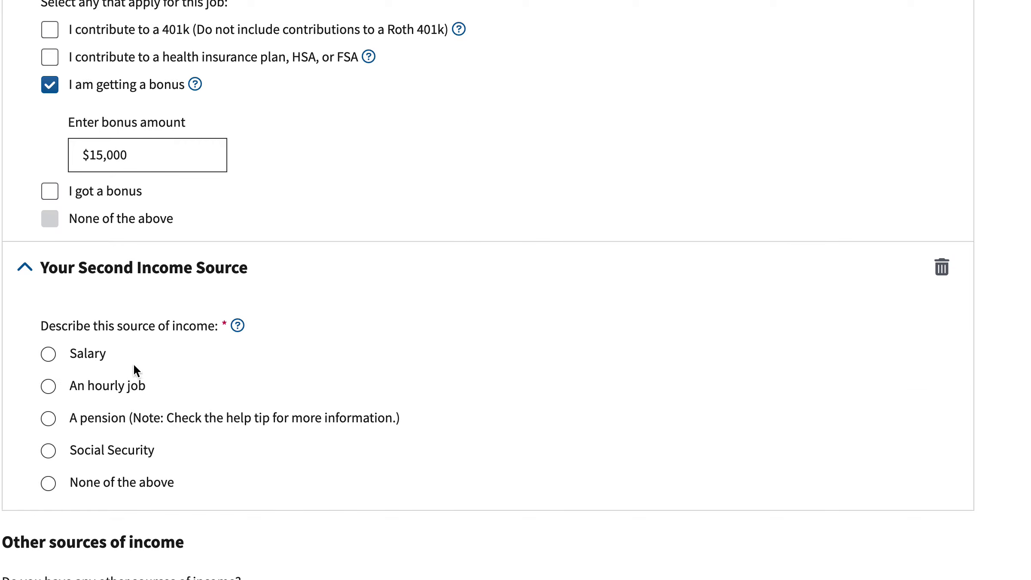
Step: Describe the second income source as the spouse's hourly job, held all year and paid every two weeks
{"action": "left_click", "coordinate": [49, 386]}
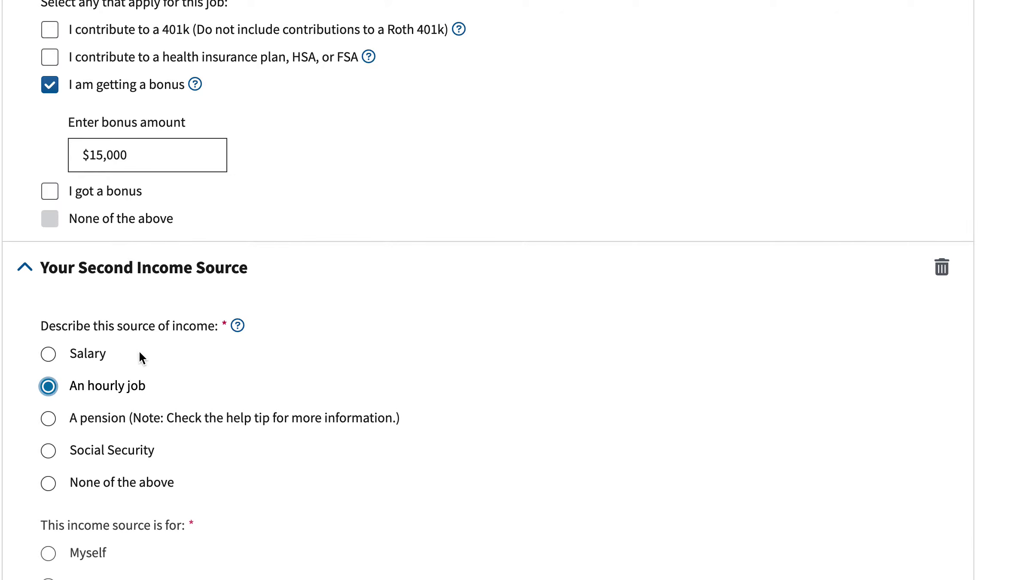
{"action": "scroll", "coordinate": [152, 394], "scroll_direction": "down", "scroll_amount": 3}
{"action": "left_click", "coordinate": [47, 427]}
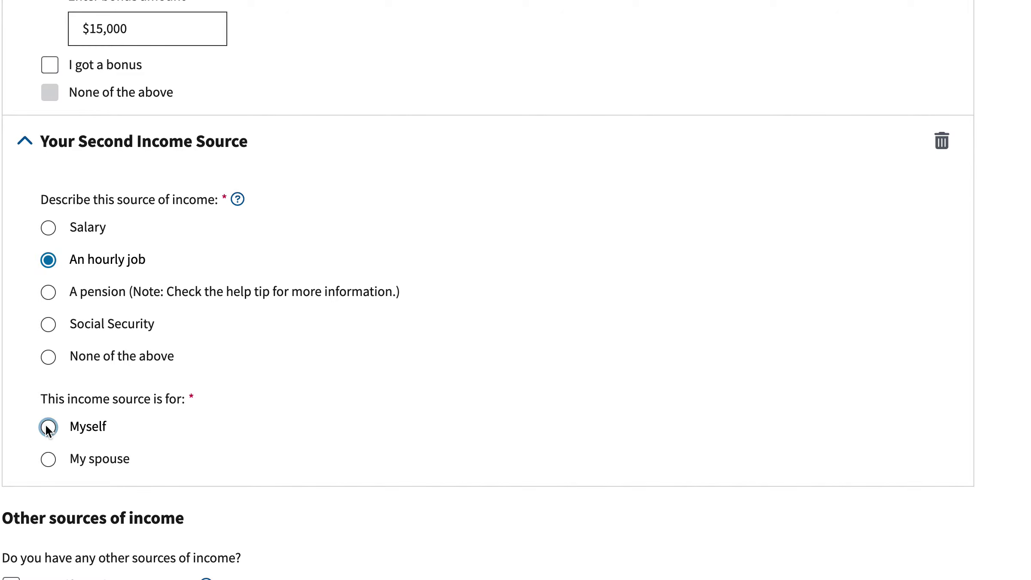
{"action": "left_click", "coordinate": [52, 463]}
{"action": "scroll", "coordinate": [177, 403], "scroll_direction": "down", "scroll_amount": 3}
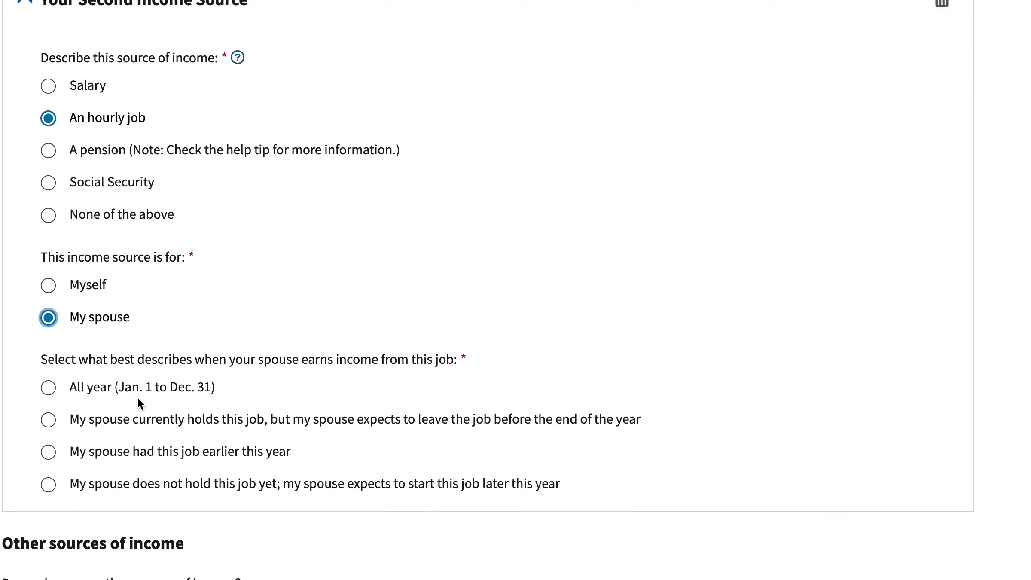
{"action": "left_click", "coordinate": [48, 387]}
{"action": "scroll", "coordinate": [115, 363], "scroll_direction": "down", "scroll_amount": 3}
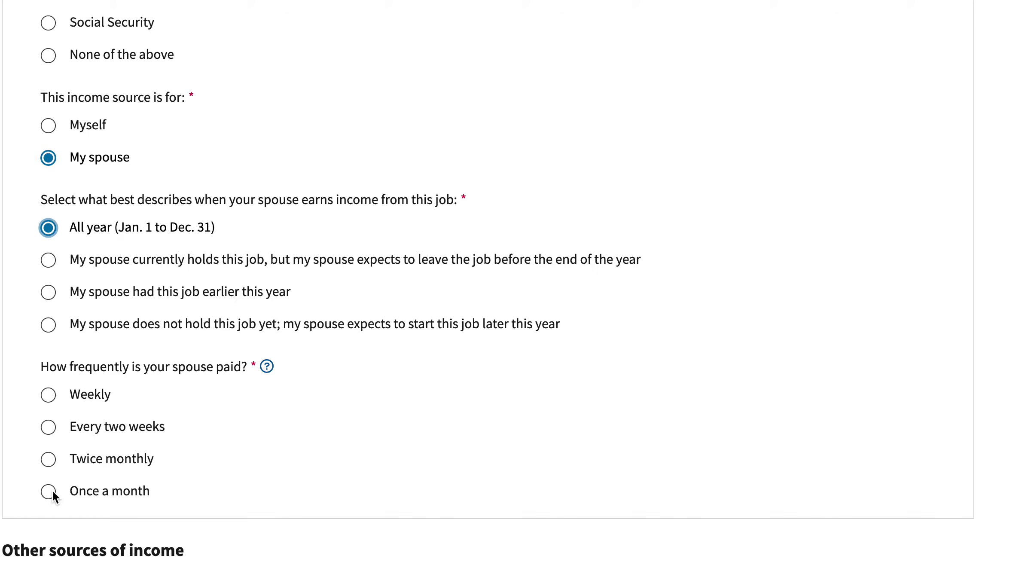
{"action": "left_click", "coordinate": [48, 428]}
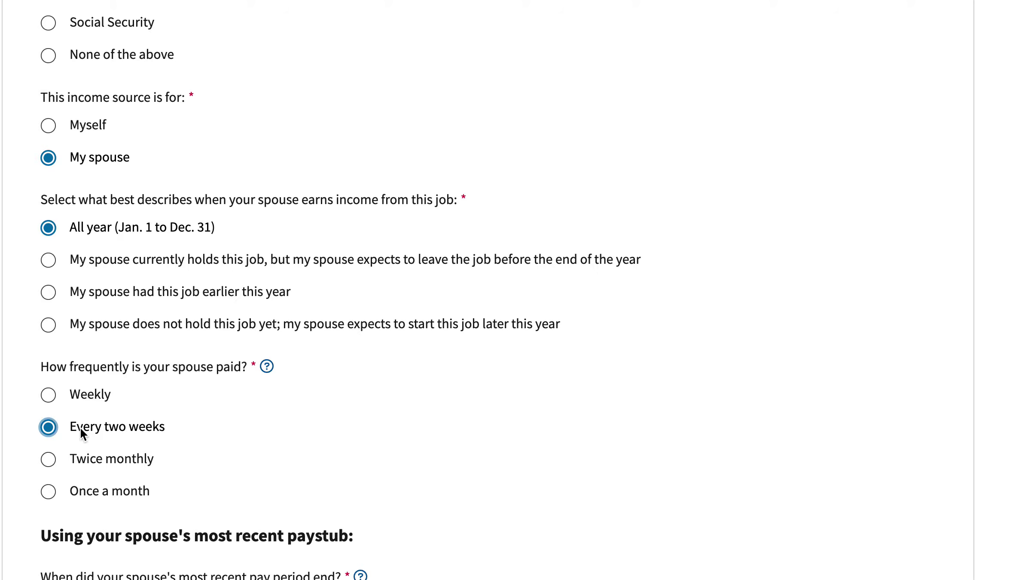
Step: Set both the end of the spouse's most recent pay period and the most recent pay date to 10/20/2023
{"action": "scroll", "coordinate": [51, 432], "scroll_direction": "down", "scroll_amount": 3}
{"action": "left_click", "coordinate": [118, 487]}
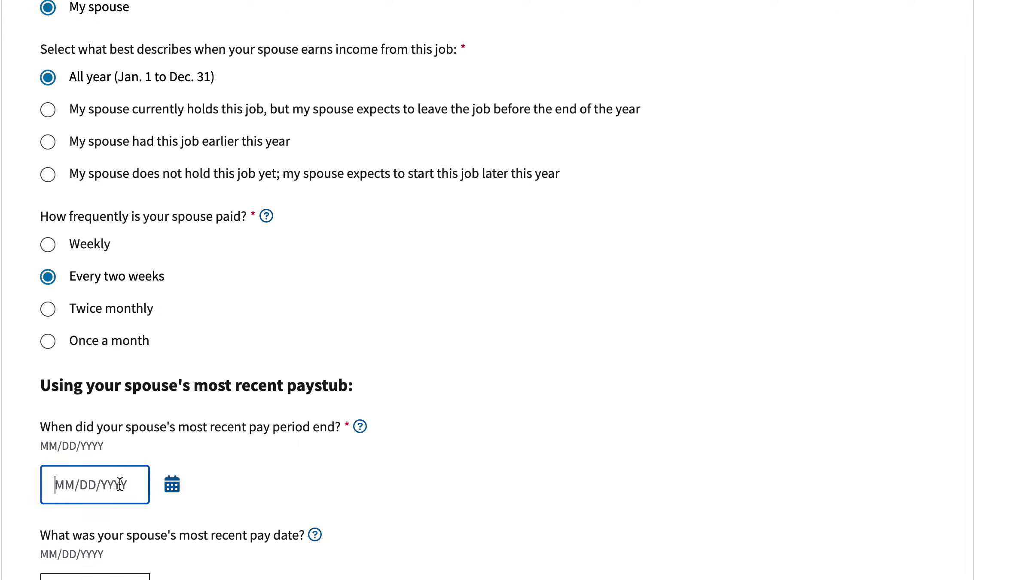
{"action": "left_click", "coordinate": [172, 486]}
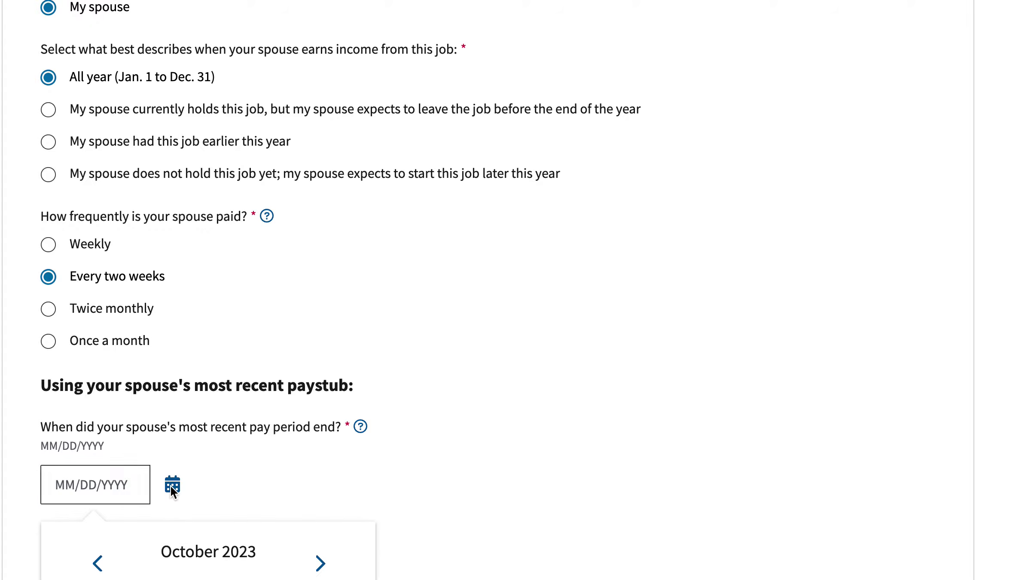
{"action": "left_click", "coordinate": [51, 245]}
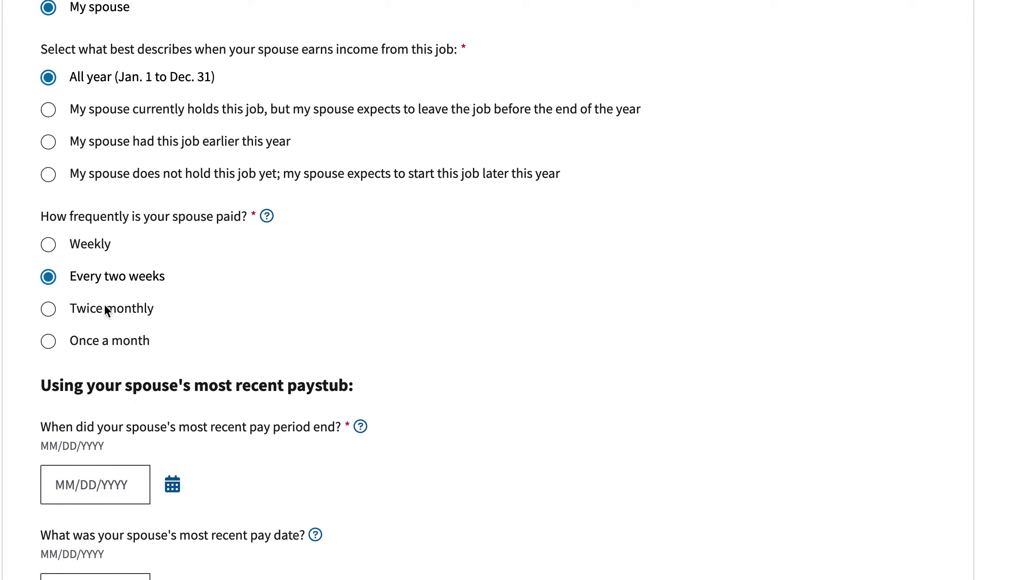
{"action": "left_click", "coordinate": [172, 485]}
{"action": "scroll", "coordinate": [195, 484], "scroll_direction": "down", "scroll_amount": 4}
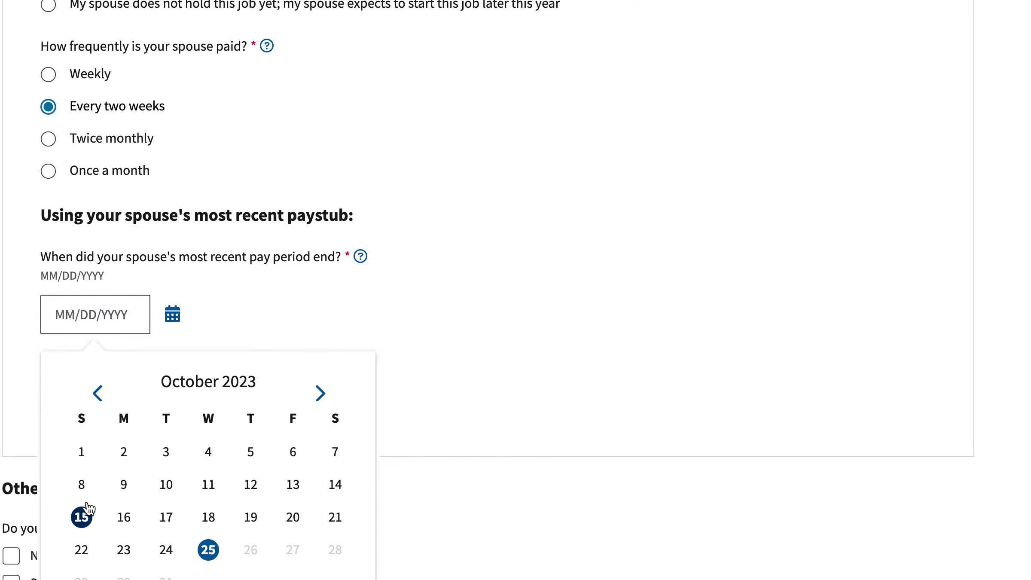
{"action": "left_click", "coordinate": [293, 517]}
{"action": "left_click", "coordinate": [172, 423]}
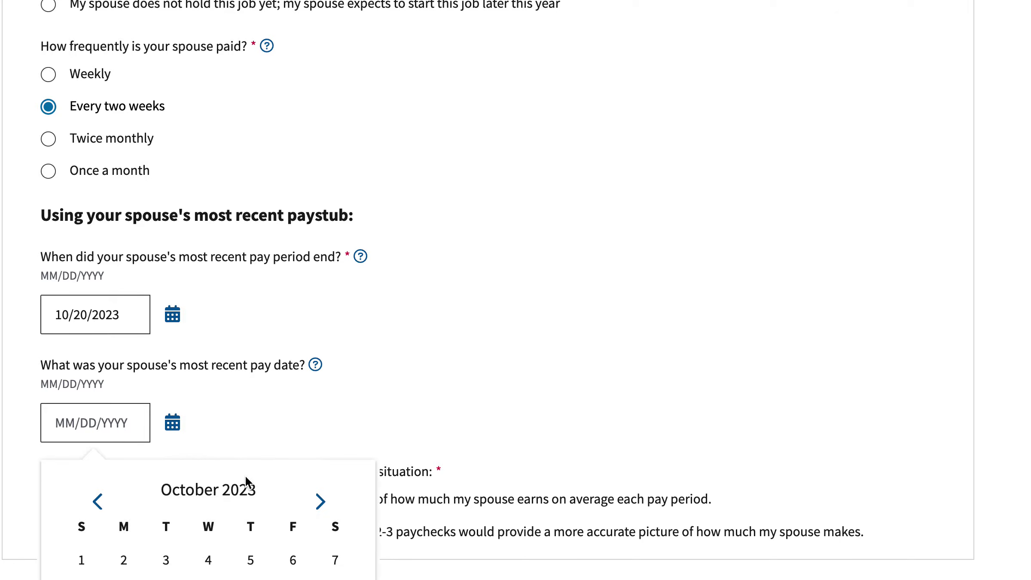
{"action": "scroll", "coordinate": [246, 477], "scroll_direction": "down", "scroll_amount": 3}
{"action": "left_click", "coordinate": [294, 527]}
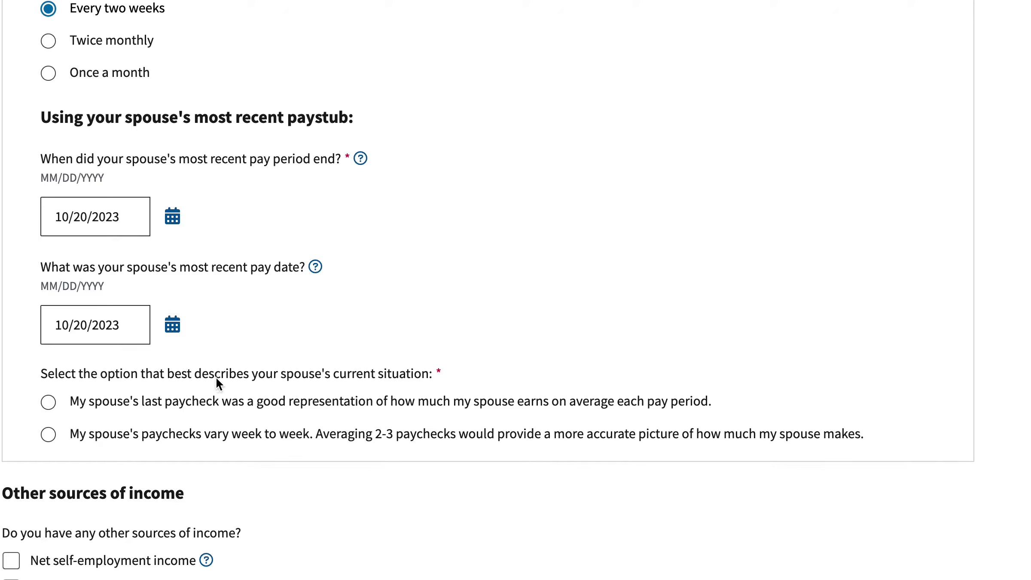
Step: Mark the spouse's last paycheck as a good representation of earnings and enter wages of $600 per pay period and $24,000 year-to-date
{"action": "left_click", "coordinate": [49, 399]}
{"action": "scroll", "coordinate": [229, 399], "scroll_direction": "down", "scroll_amount": 2}
{"action": "scroll", "coordinate": [228, 399], "scroll_direction": "down", "scroll_amount": 3}
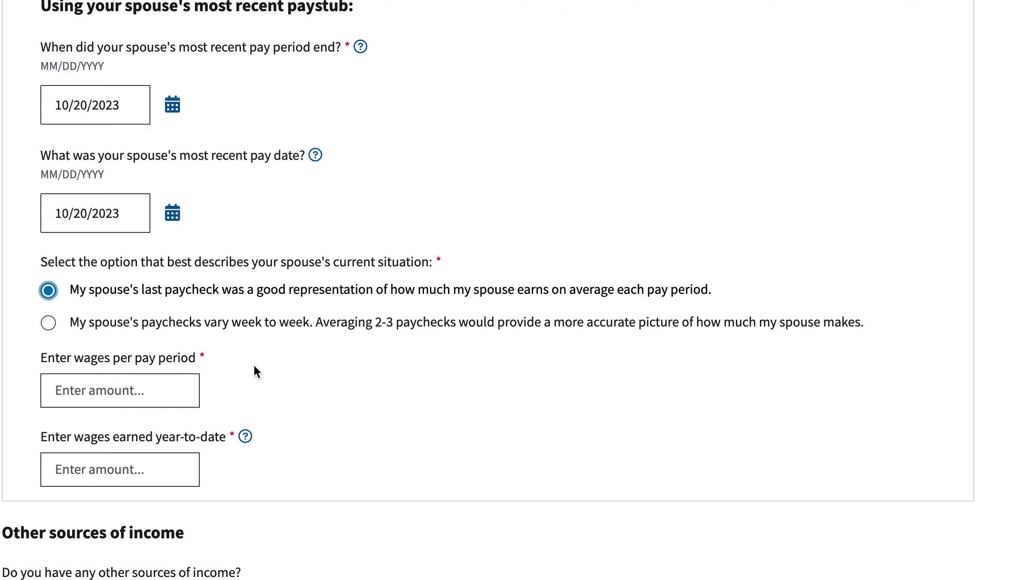
{"action": "left_click", "coordinate": [129, 396]}
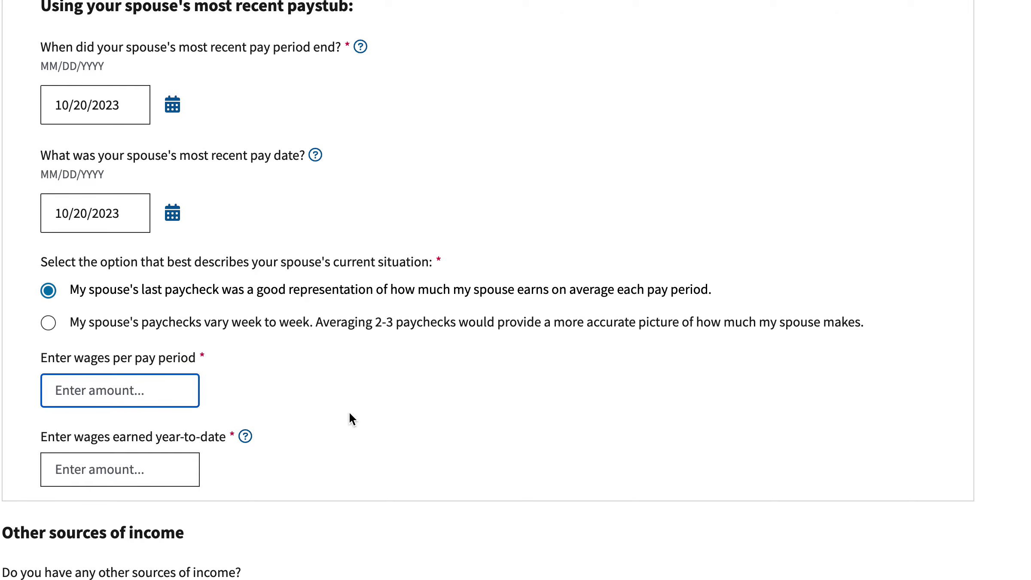
{"action": "type", "text": "600"}
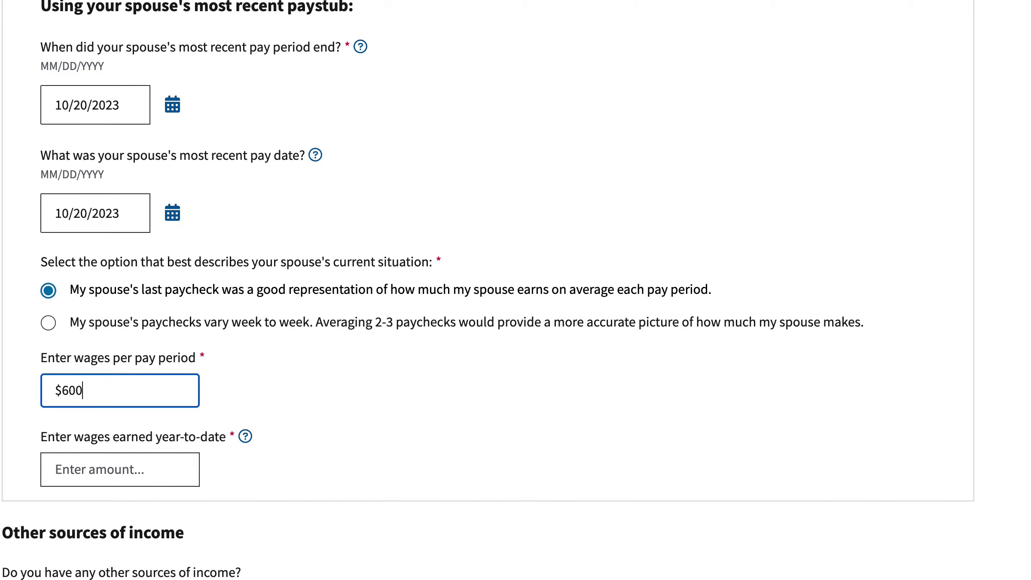
{"action": "left_click", "coordinate": [181, 478]}
{"action": "scroll", "coordinate": [308, 454], "scroll_direction": "up", "scroll_amount": 1}
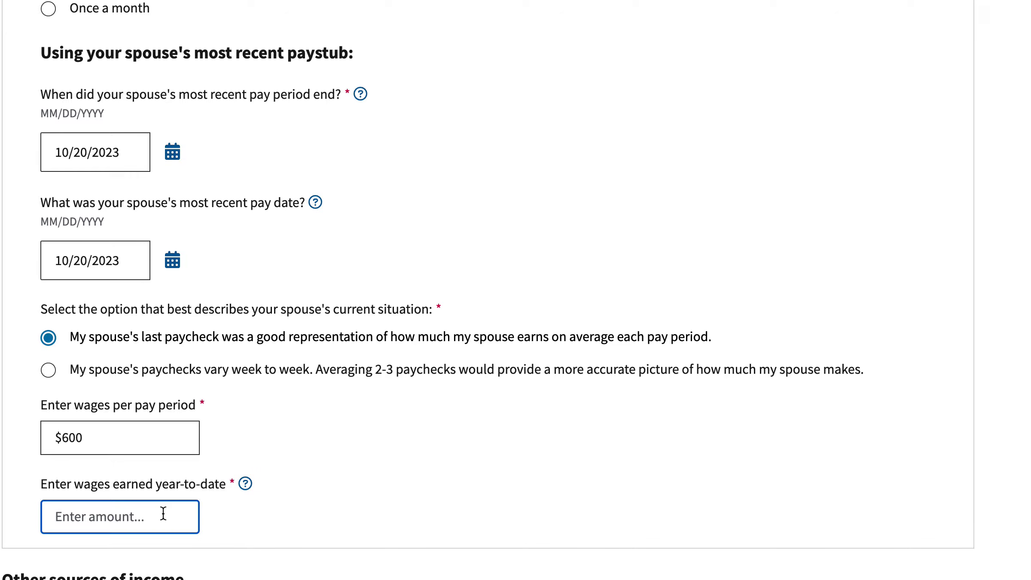
{"action": "type", "text": "24"}
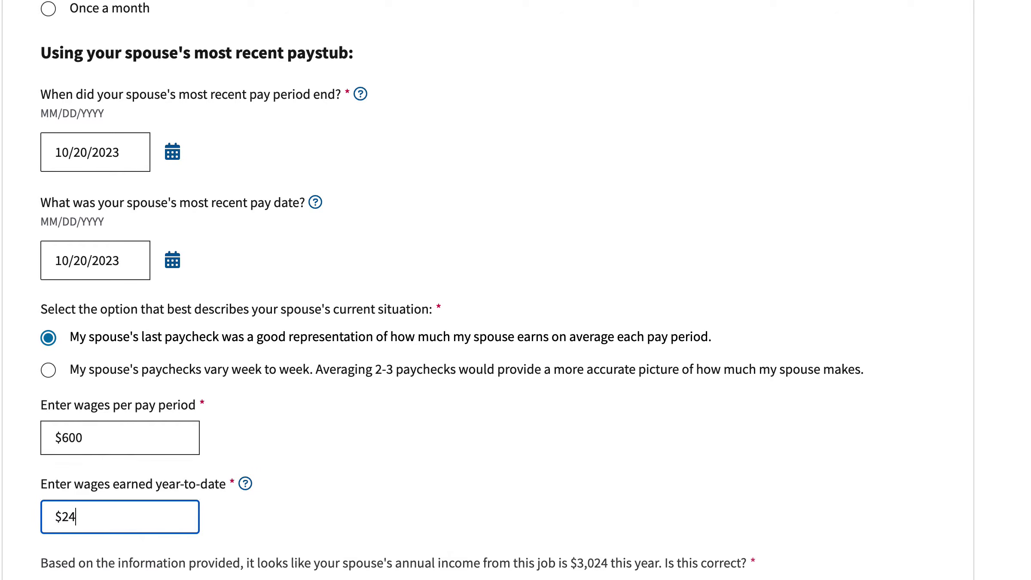
{"action": "type", "text": ",000"}
{"action": "scroll", "coordinate": [214, 486], "scroll_direction": "down", "scroll_amount": 3}
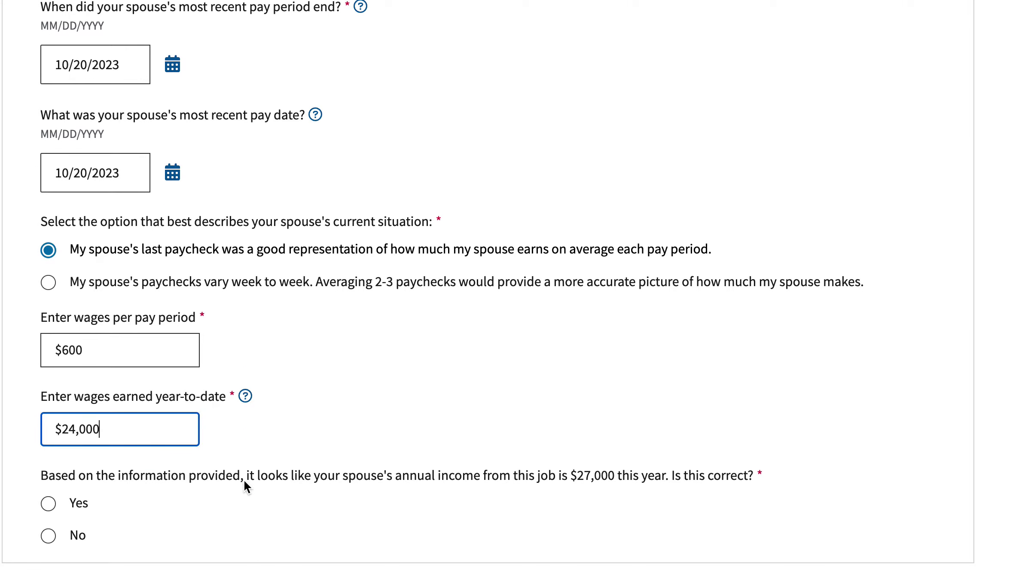
Step: Confirm the spouse's estimated annual income as correct and enter federal taxes paid of $100 per pay period and $4,000 year-to-date
{"action": "left_click", "coordinate": [48, 494]}
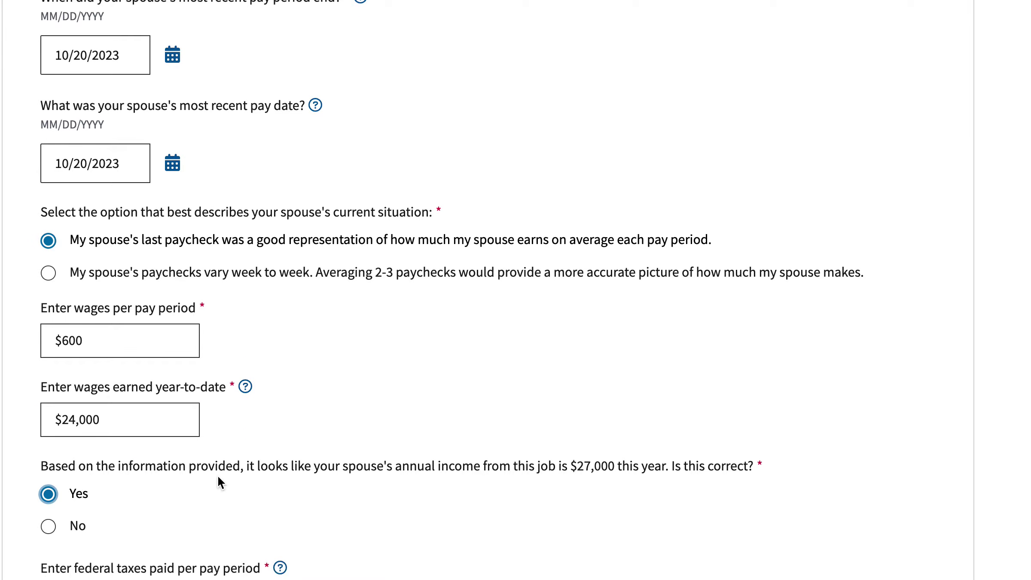
{"action": "scroll", "coordinate": [217, 474], "scroll_direction": "down", "scroll_amount": 5}
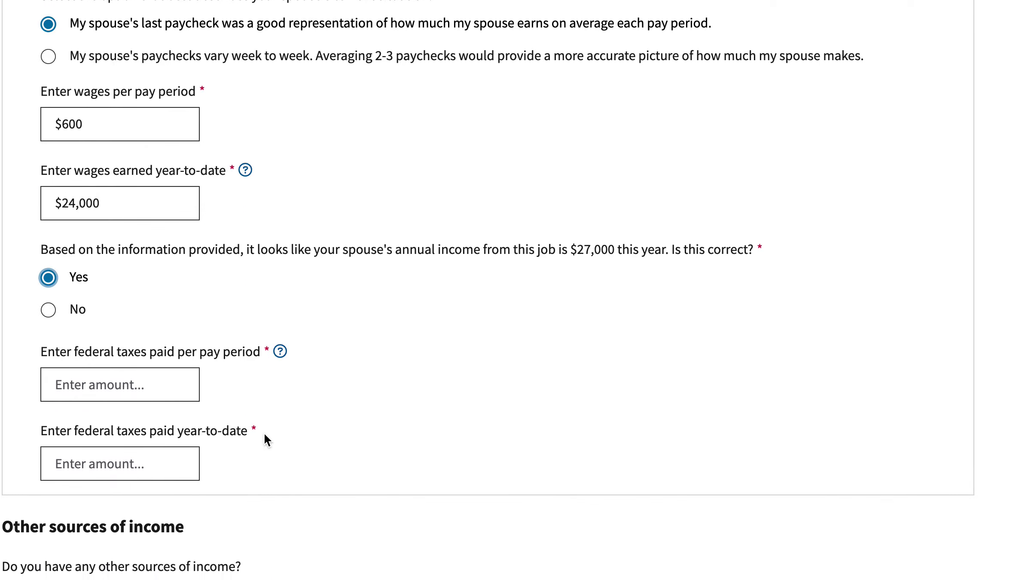
{"action": "left_click", "coordinate": [176, 381]}
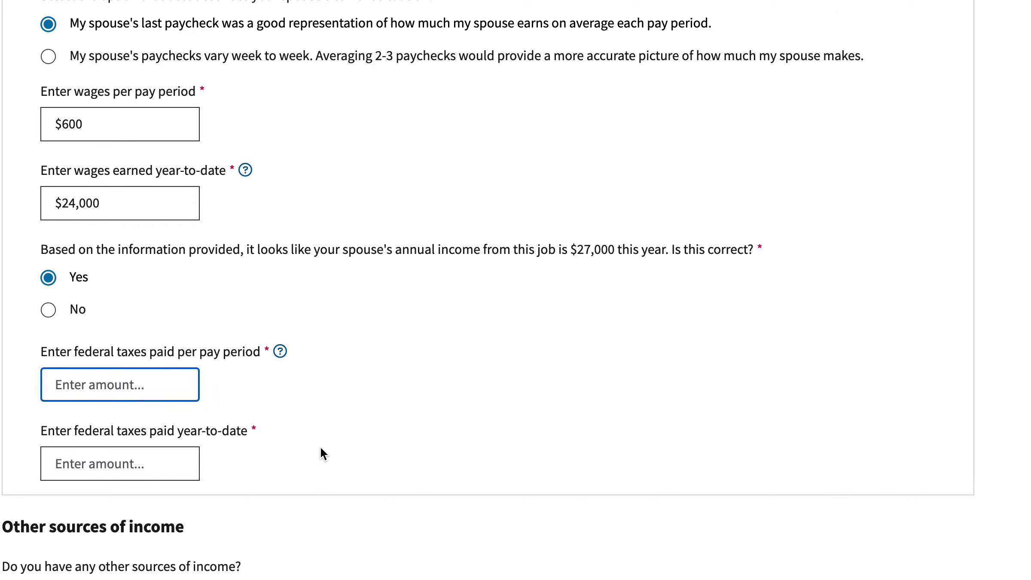
{"action": "type", "text": "100"}
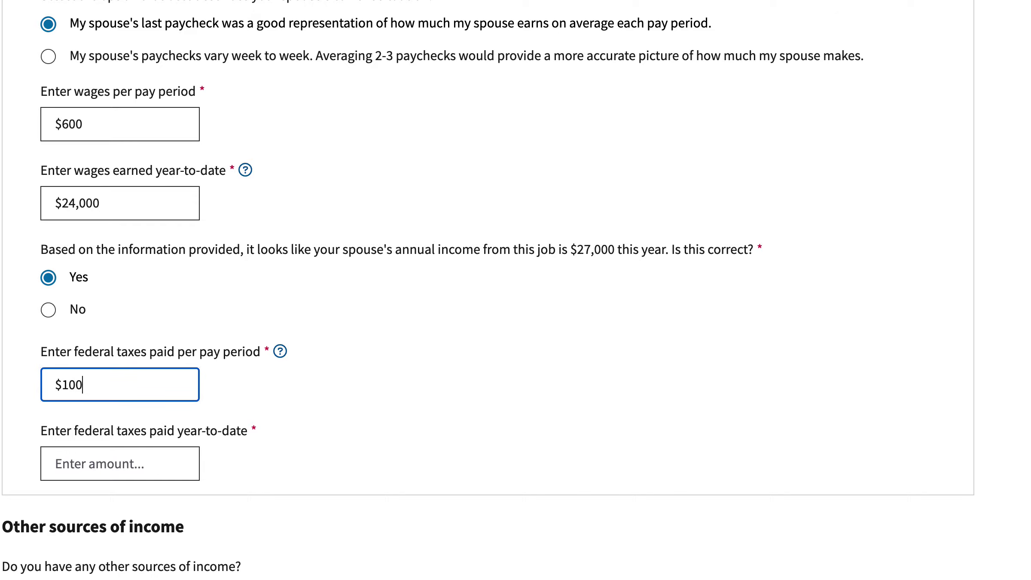
{"action": "left_click", "coordinate": [158, 459]}
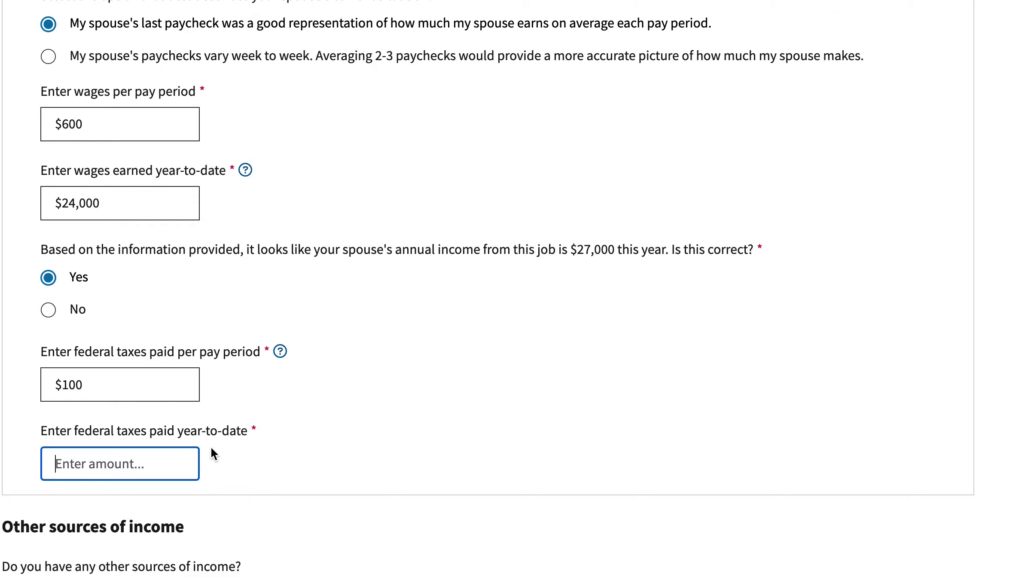
{"action": "type", "text": "4,000"}
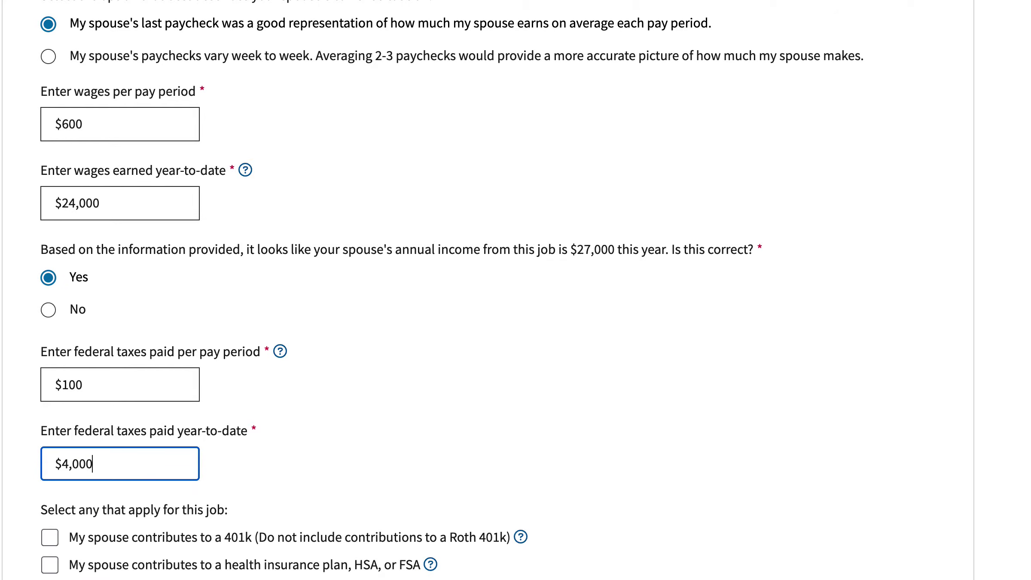
Step: Review the other income source options and read the help on withholding from other income and estimated tax payments
{"action": "scroll", "coordinate": [301, 422], "scroll_direction": "down", "scroll_amount": 8}
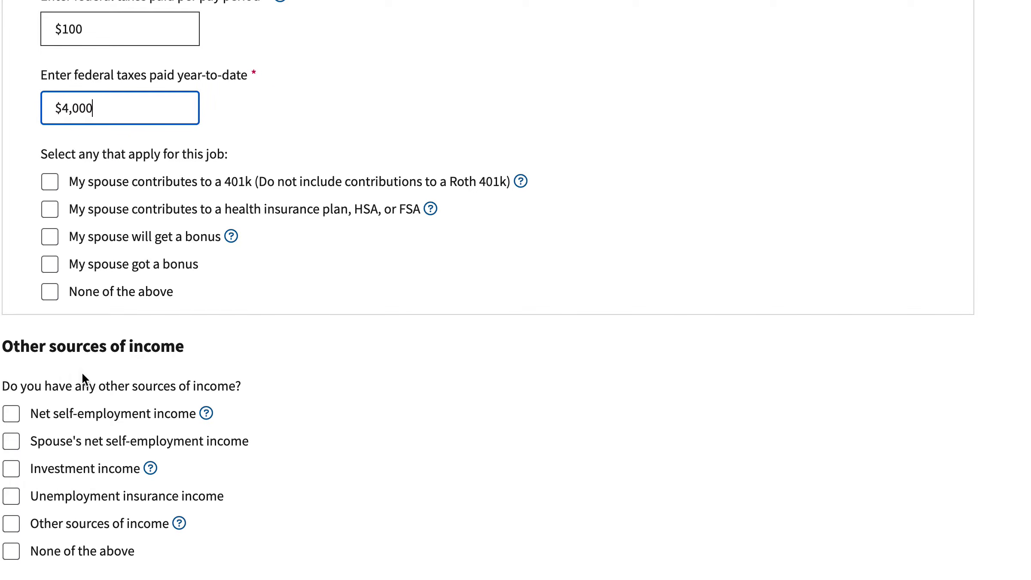
{"action": "scroll", "coordinate": [202, 448], "scroll_direction": "down", "scroll_amount": 4}
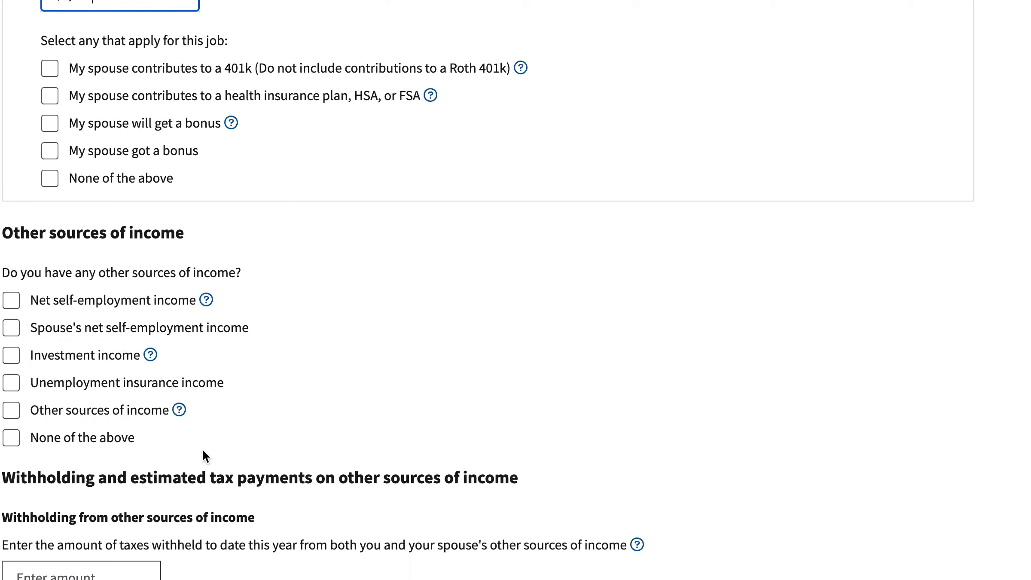
{"action": "scroll", "coordinate": [202, 451], "scroll_direction": "down", "scroll_amount": 2}
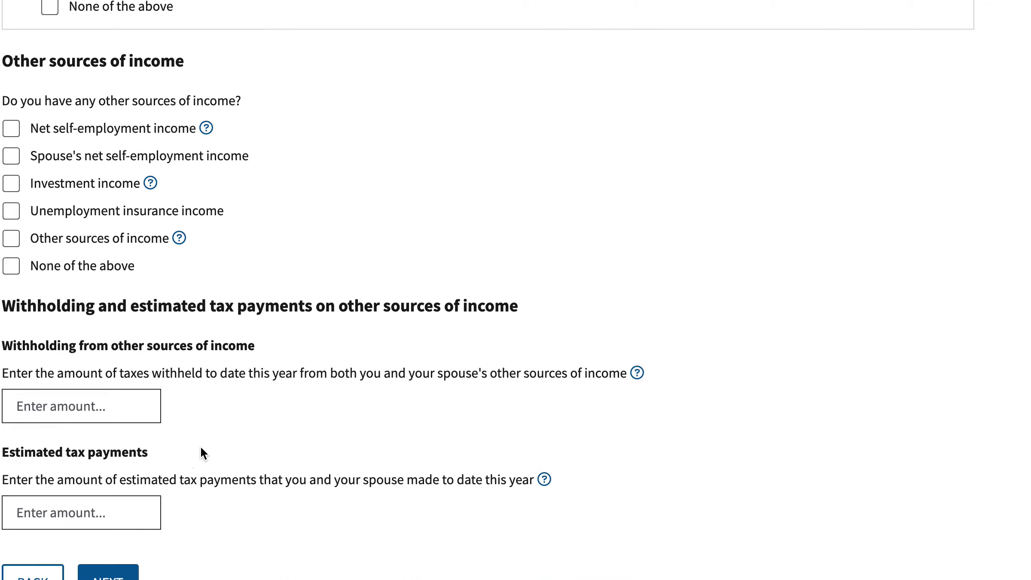
{"action": "left_click", "coordinate": [630, 375]}
{"action": "scroll", "coordinate": [483, 395], "scroll_direction": "down", "scroll_amount": 1}
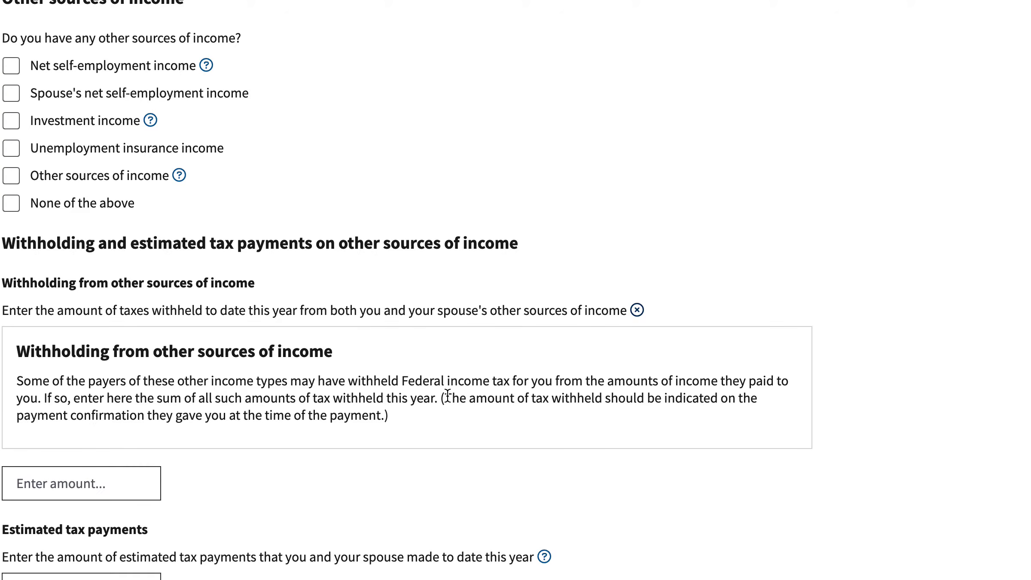
{"action": "scroll", "coordinate": [447, 395], "scroll_direction": "down", "scroll_amount": 2}
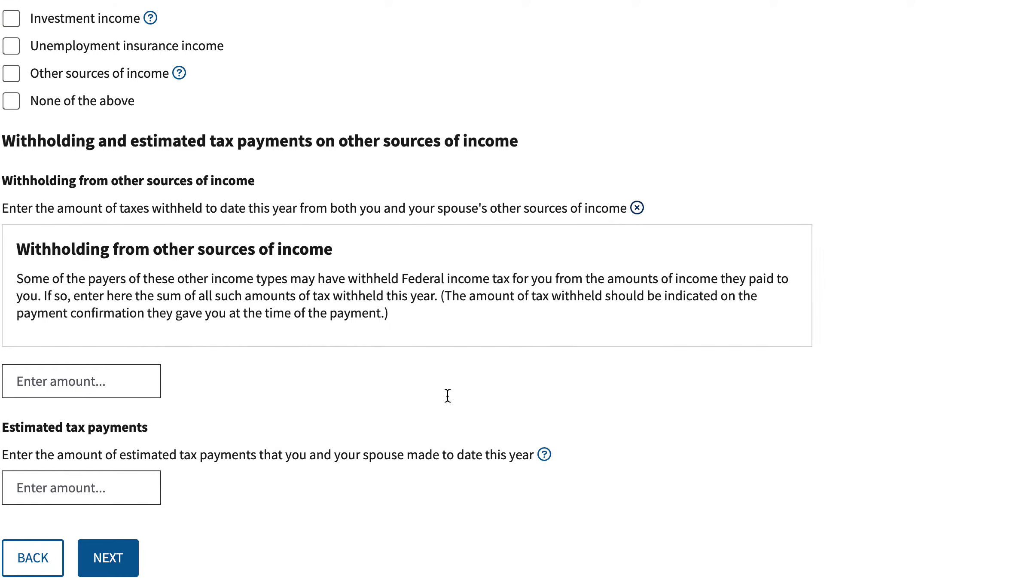
{"action": "left_click", "coordinate": [543, 456]}
{"action": "scroll", "coordinate": [507, 442], "scroll_direction": "down", "scroll_amount": 2}
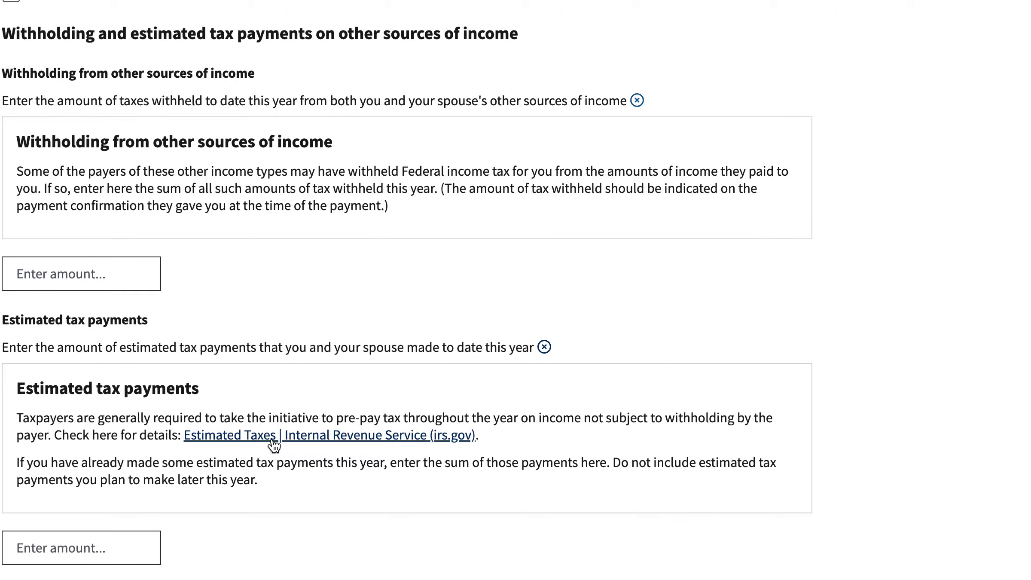
{"action": "scroll", "coordinate": [274, 442], "scroll_direction": "down", "scroll_amount": 3}
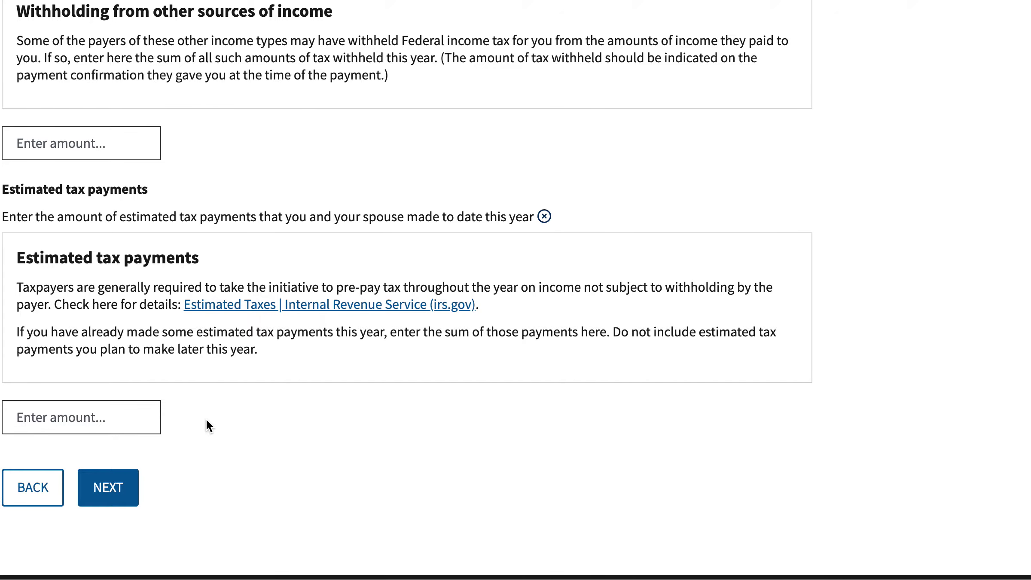
Step: Continue to the income adjustments and claim a Student Loan Interest Deduction of $1,000
{"action": "left_click", "coordinate": [108, 498]}
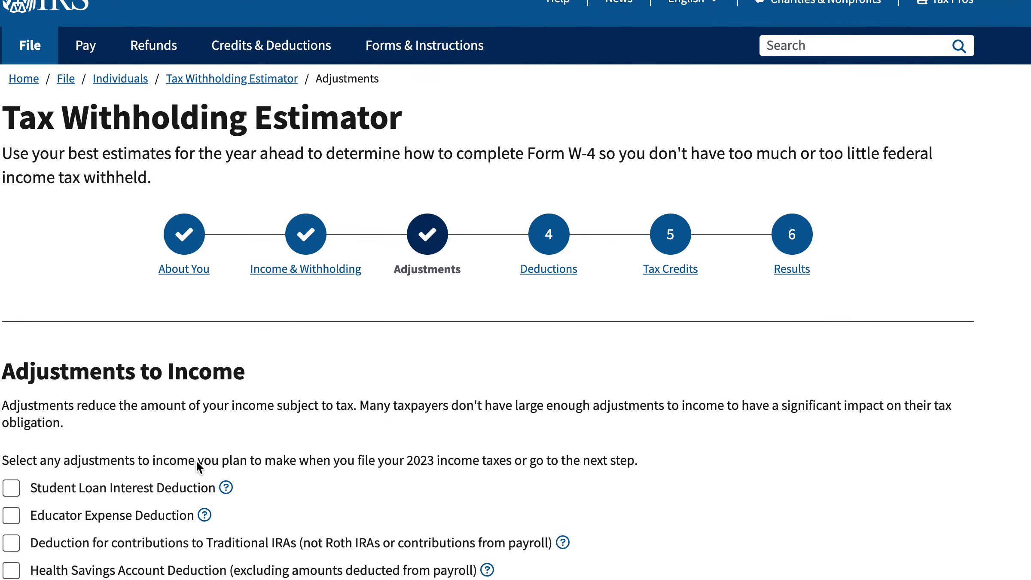
{"action": "scroll", "coordinate": [205, 416], "scroll_direction": "down", "scroll_amount": 4}
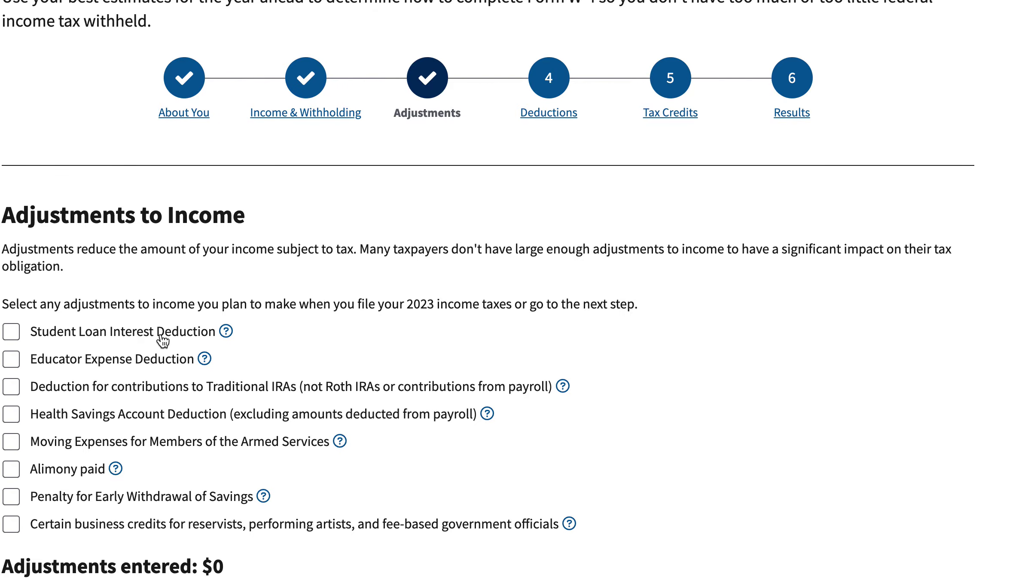
{"action": "left_click", "coordinate": [13, 333]}
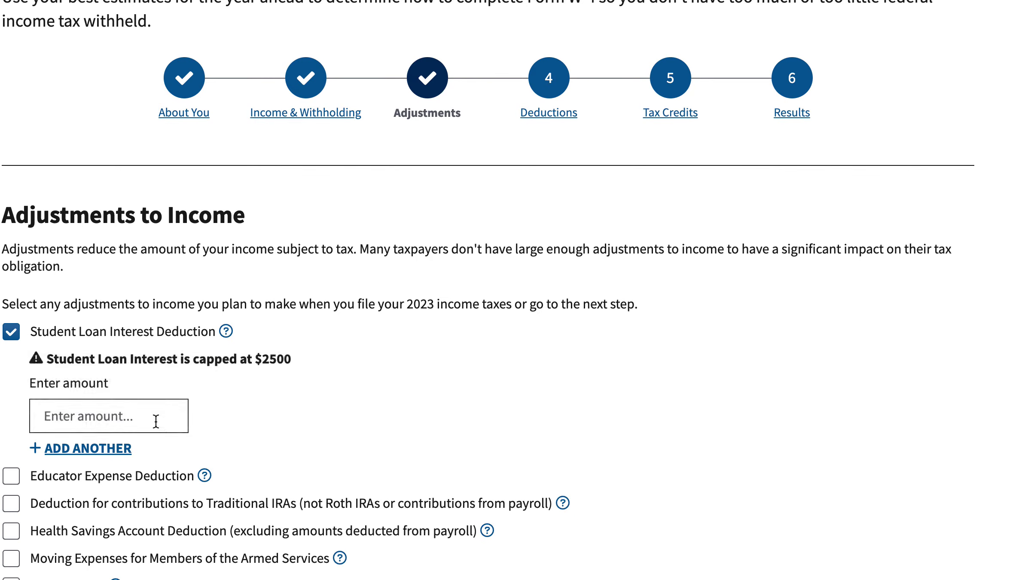
{"action": "left_click", "coordinate": [156, 420]}
{"action": "type", "text": "1"}
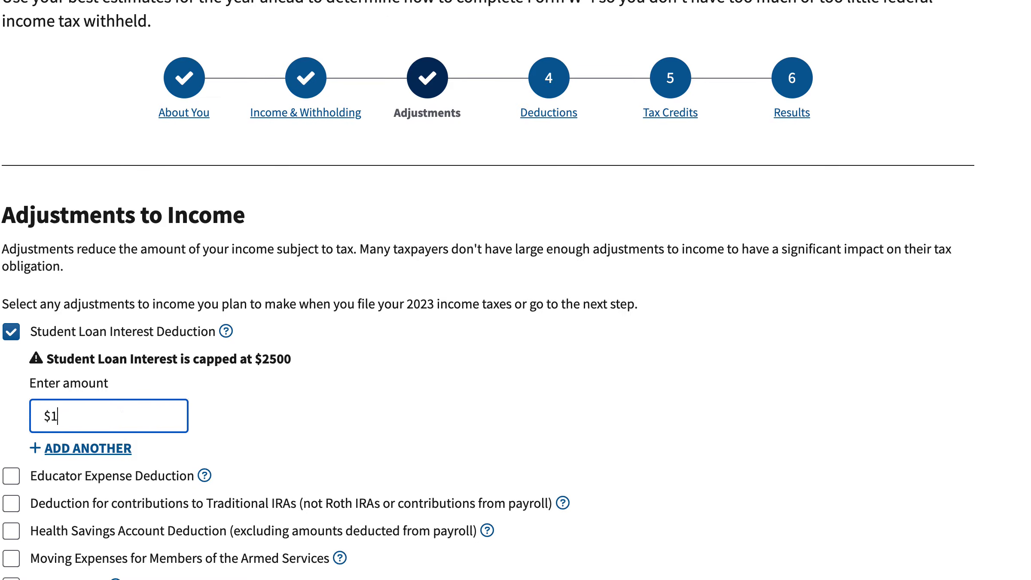
{"action": "type", "text": ",000"}
Step: Claim a $10,000 deduction for contributions to Traditional IRAs and continue to the deductions section
{"action": "scroll", "coordinate": [372, 377], "scroll_direction": "down", "scroll_amount": 3}
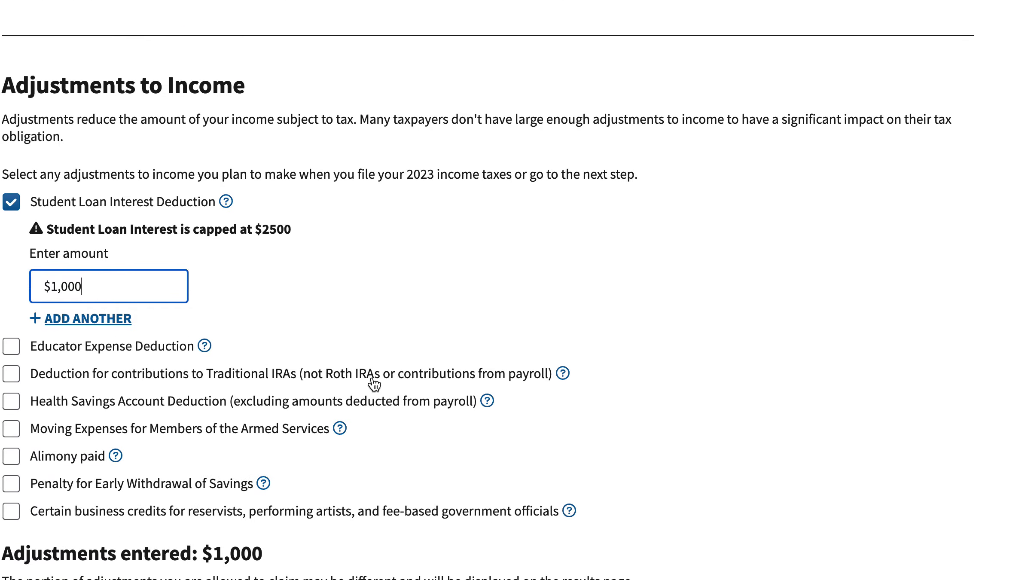
{"action": "left_click", "coordinate": [13, 374]}
{"action": "left_click", "coordinate": [178, 422]}
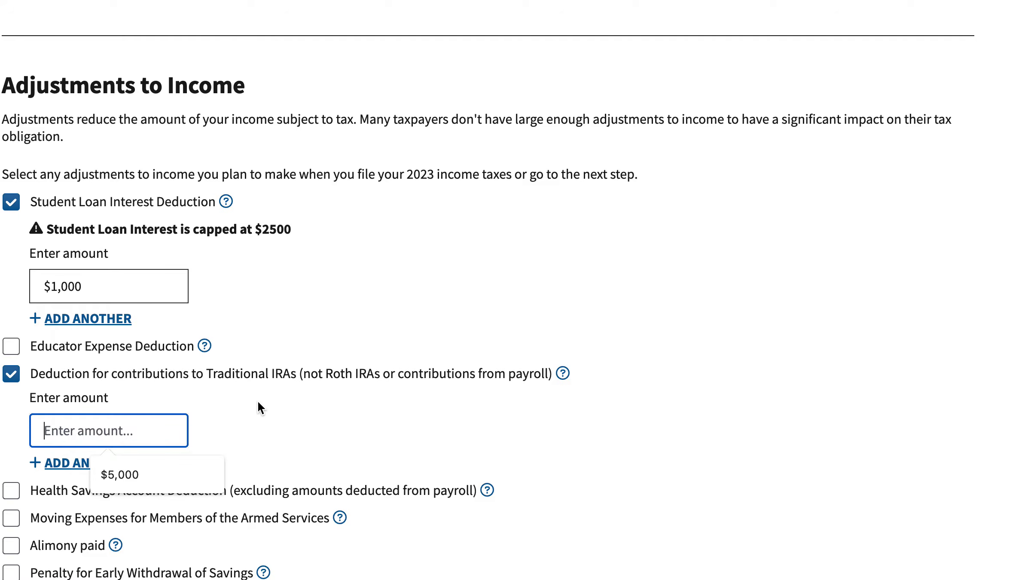
{"action": "type", "text": "100000"}
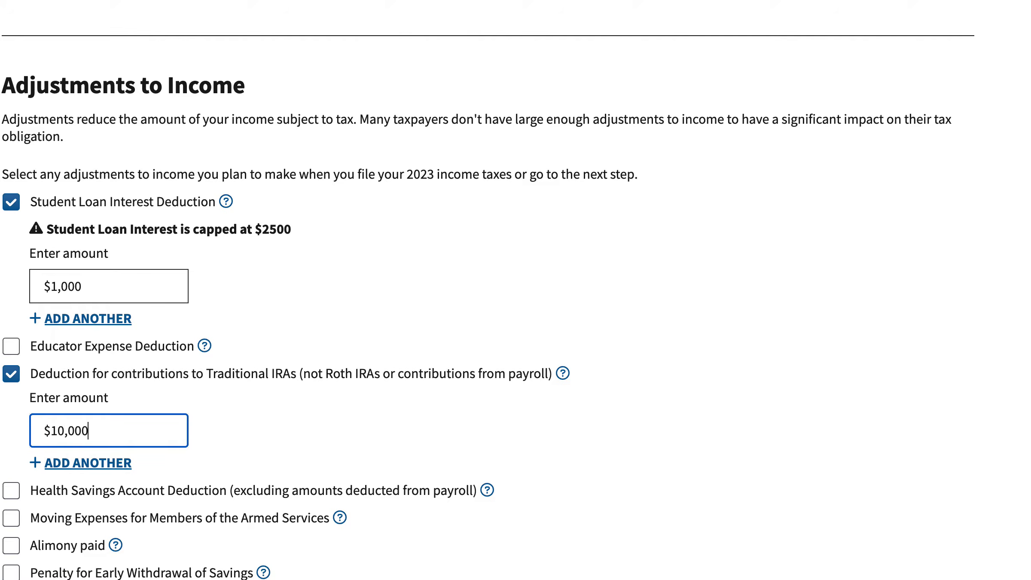
{"action": "scroll", "coordinate": [248, 412], "scroll_direction": "down", "scroll_amount": 4}
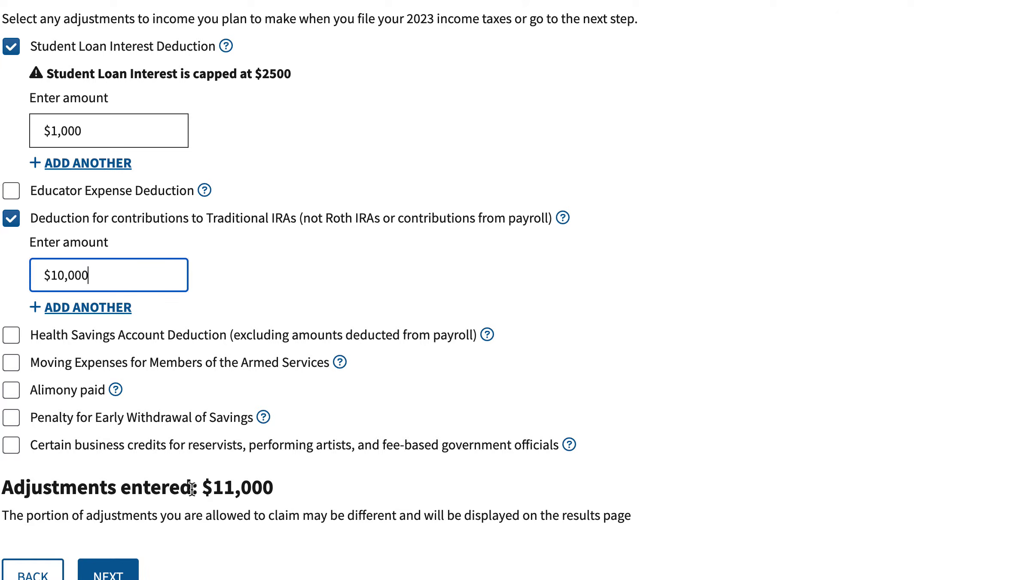
{"action": "scroll", "coordinate": [258, 503], "scroll_direction": "down", "scroll_amount": 2}
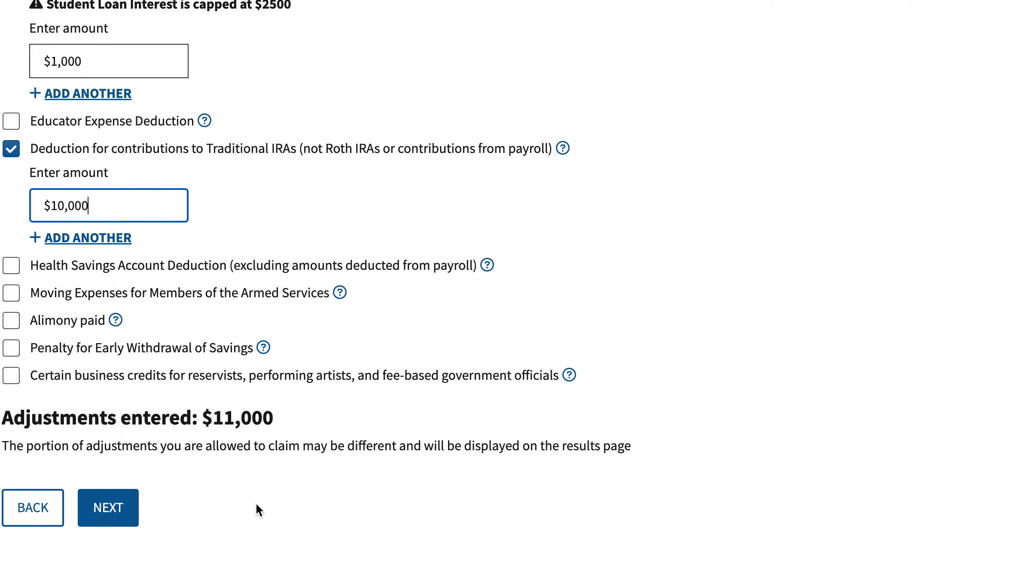
{"action": "left_click", "coordinate": [116, 516]}
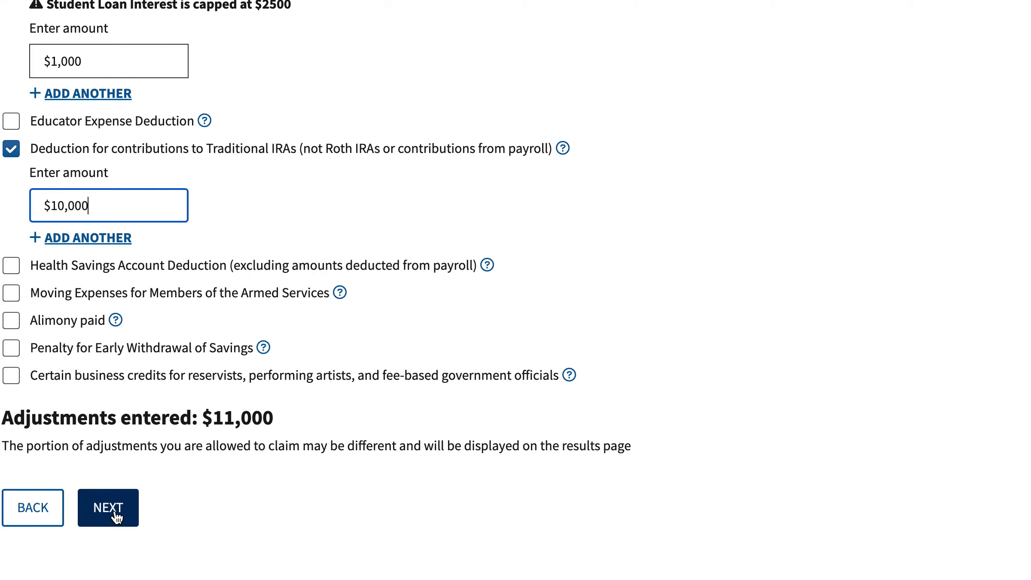
Step: Choose to see whether itemizing deductions would be advantageous and view the itemized deduction categories
{"action": "scroll", "coordinate": [237, 484], "scroll_direction": "down", "scroll_amount": 2}
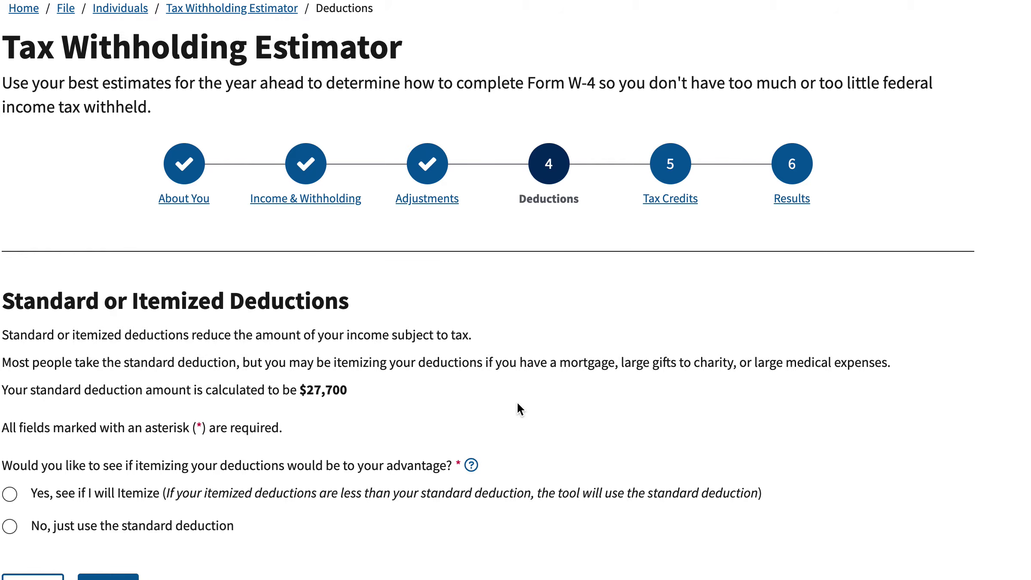
{"action": "left_click", "coordinate": [11, 495]}
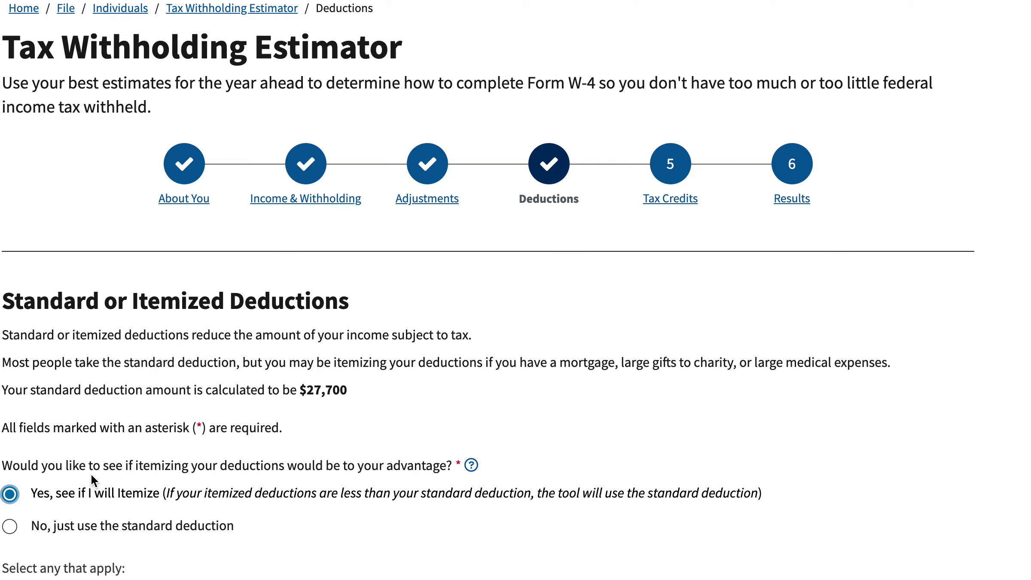
{"action": "scroll", "coordinate": [93, 474], "scroll_direction": "down", "scroll_amount": 3}
{"action": "scroll", "coordinate": [94, 477], "scroll_direction": "down", "scroll_amount": 2}
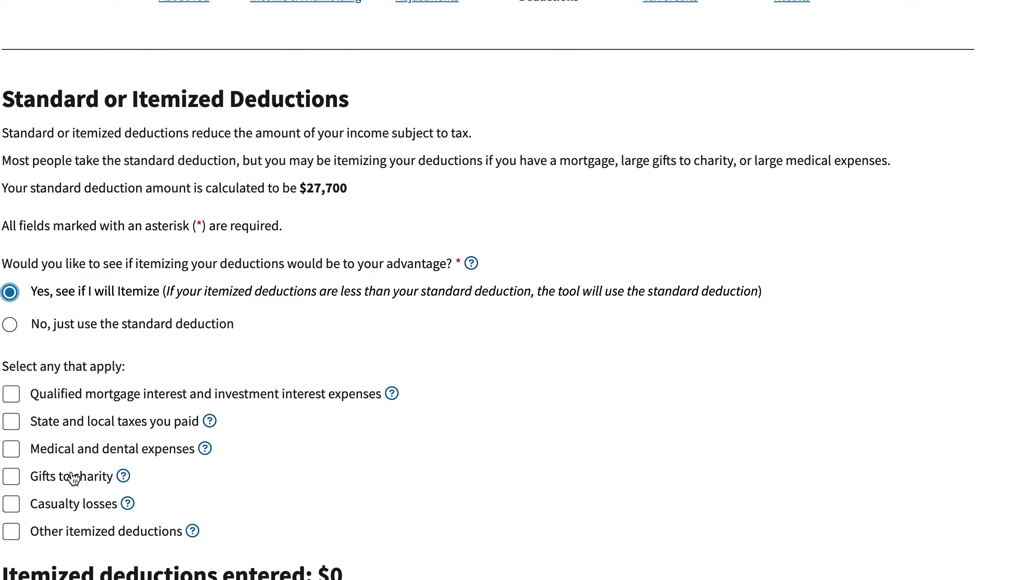
{"action": "scroll", "coordinate": [72, 478], "scroll_direction": "down", "scroll_amount": 2}
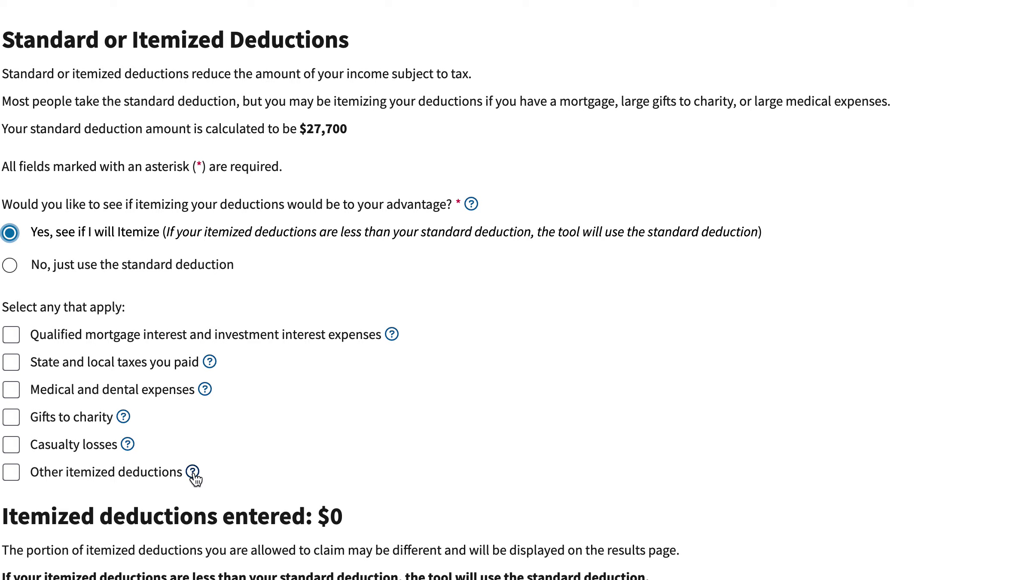
Step: Read the help on state and local taxes and on mortgage and investment interest, and review the standard deduction information
{"action": "left_click", "coordinate": [209, 362]}
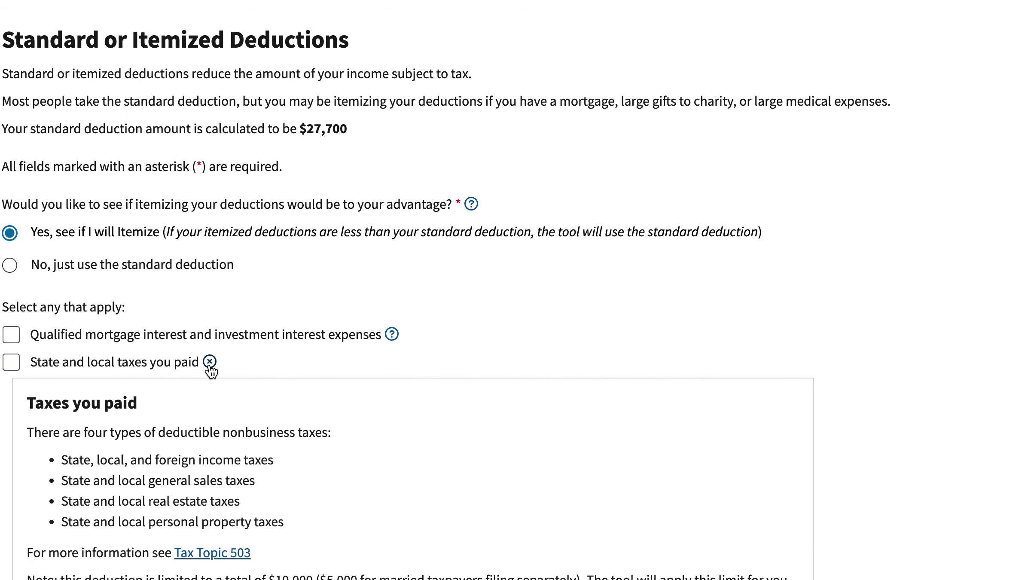
{"action": "scroll", "coordinate": [211, 365], "scroll_direction": "down", "scroll_amount": 3}
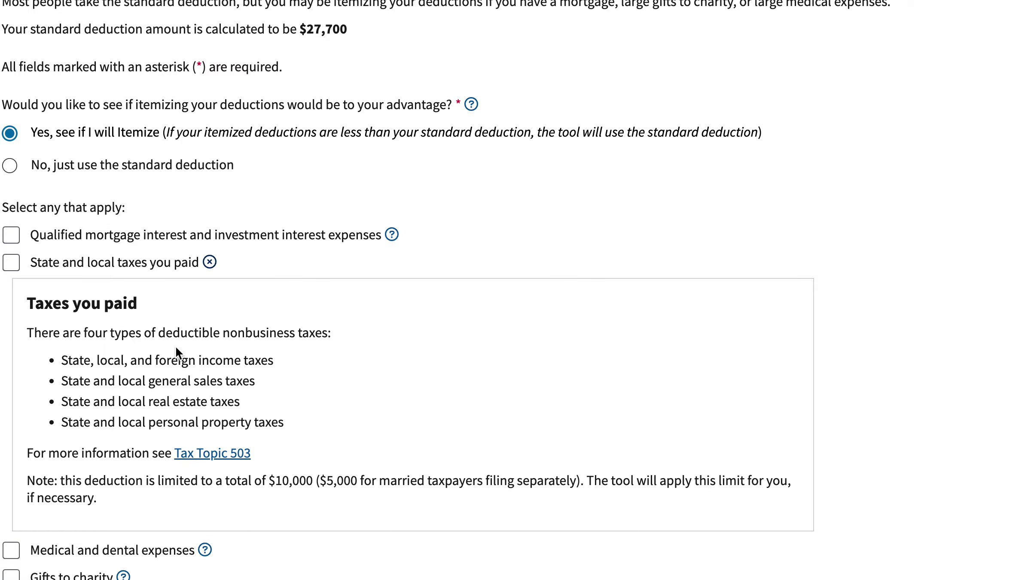
{"action": "left_click", "coordinate": [391, 234]}
{"action": "scroll", "coordinate": [377, 274], "scroll_direction": "down", "scroll_amount": 4}
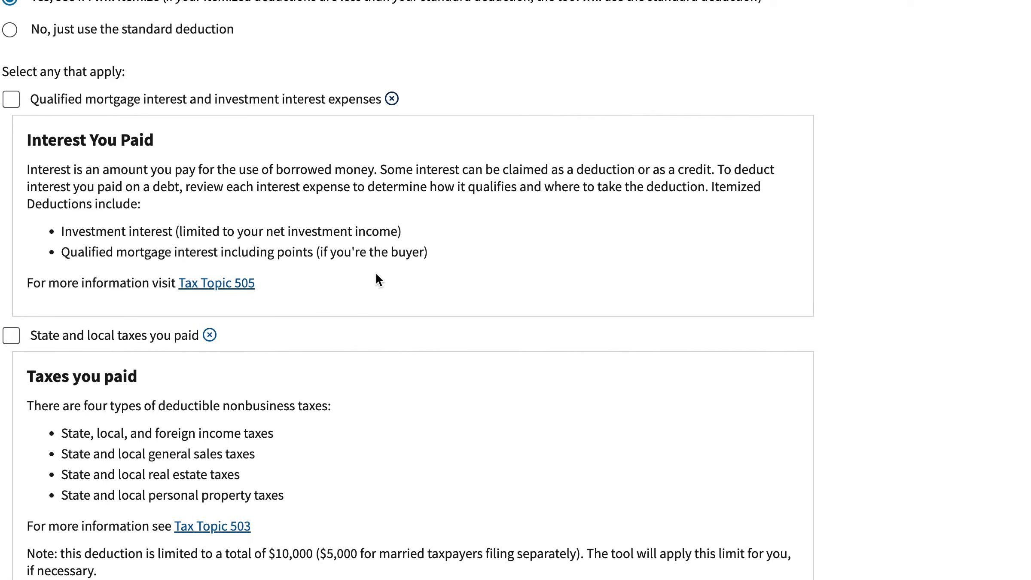
{"action": "scroll", "coordinate": [377, 279], "scroll_direction": "down", "scroll_amount": 5}
{"action": "scroll", "coordinate": [326, 326], "scroll_direction": "down", "scroll_amount": 3}
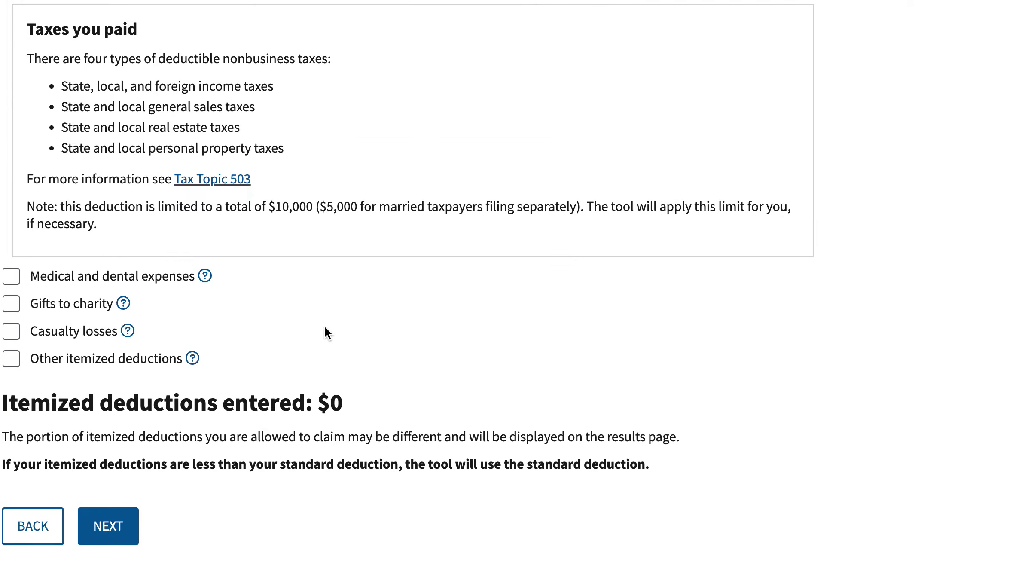
{"action": "scroll", "coordinate": [326, 333], "scroll_direction": "up", "scroll_amount": 10}
{"action": "scroll", "coordinate": [325, 328], "scroll_direction": "up", "scroll_amount": 4}
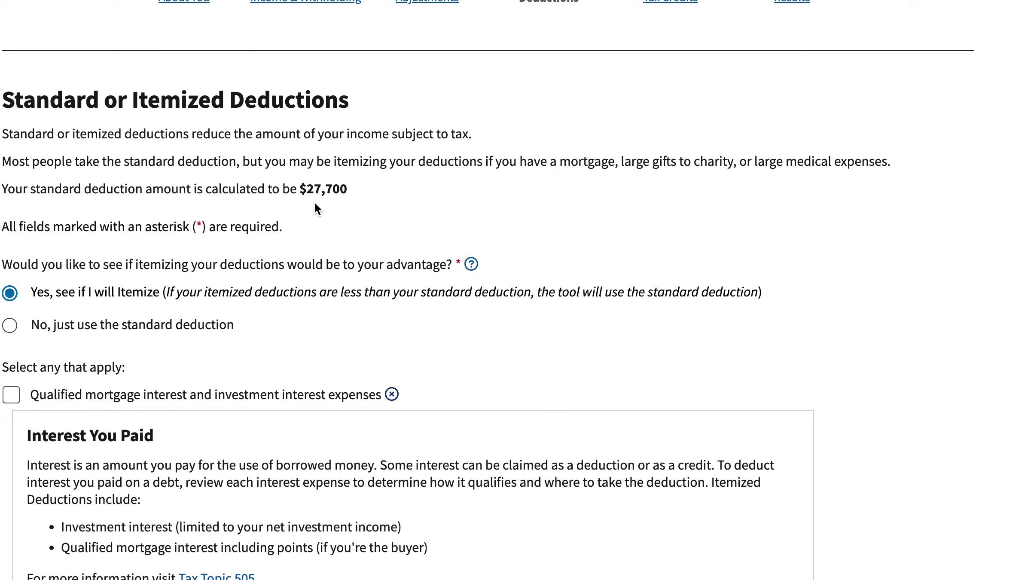
{"action": "scroll", "coordinate": [300, 312], "scroll_direction": "down", "scroll_amount": 10}
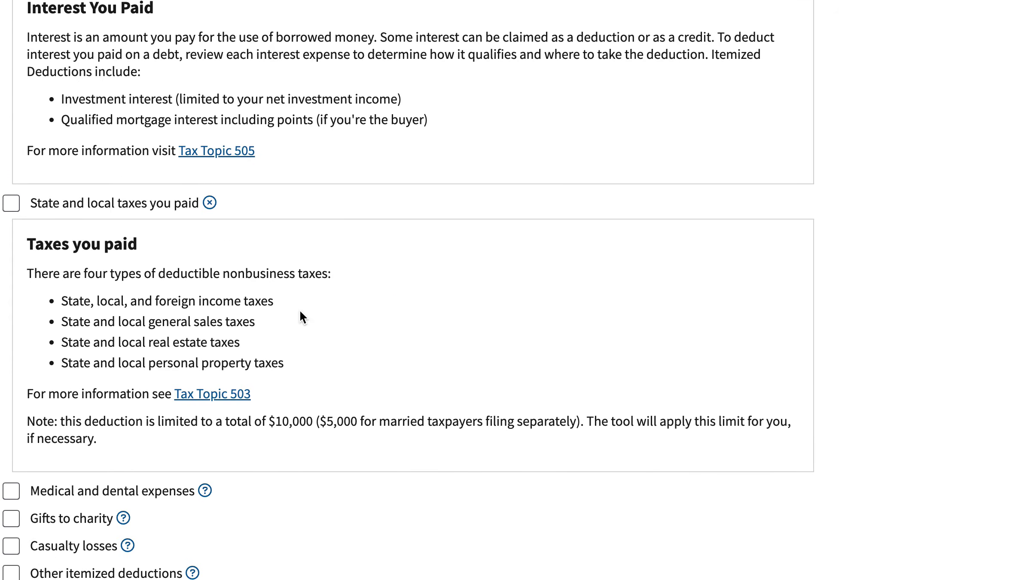
{"action": "scroll", "coordinate": [300, 312], "scroll_direction": "up", "scroll_amount": 11}
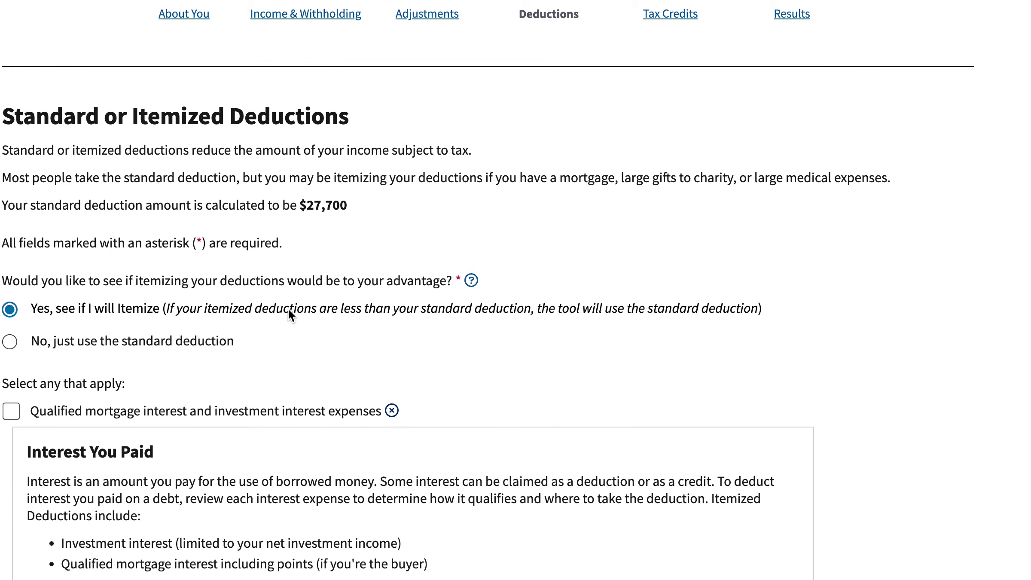
Step: Choose to just use the standard deduction and continue to the tax credits section
{"action": "left_click", "coordinate": [11, 342]}
{"action": "scroll", "coordinate": [123, 342], "scroll_direction": "down", "scroll_amount": 2}
{"action": "left_click", "coordinate": [113, 341]}
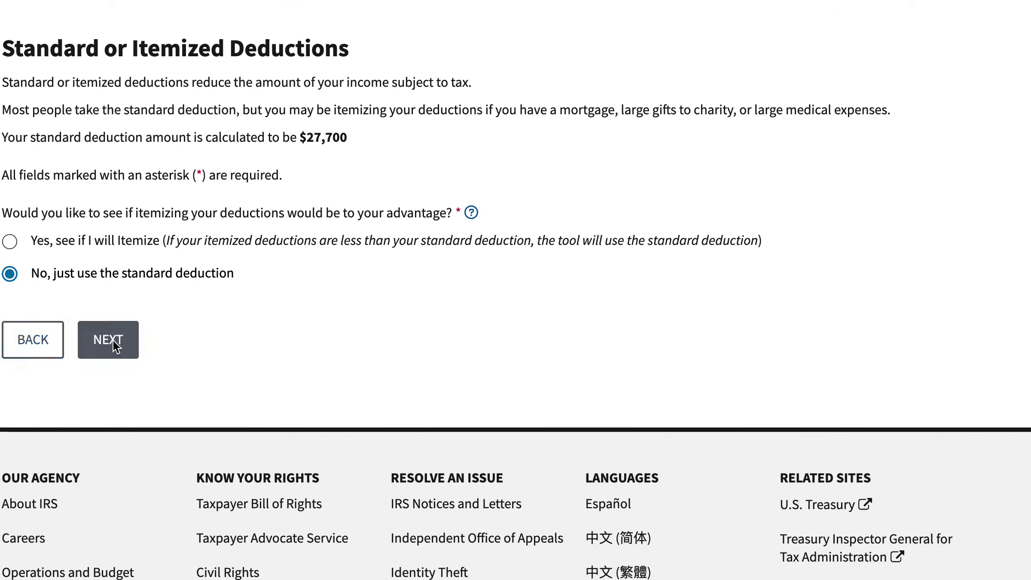
Step: Enter 45 as the December 31 age for both the taxpayer and the spouse
{"action": "scroll", "coordinate": [132, 328], "scroll_direction": "down", "scroll_amount": 2}
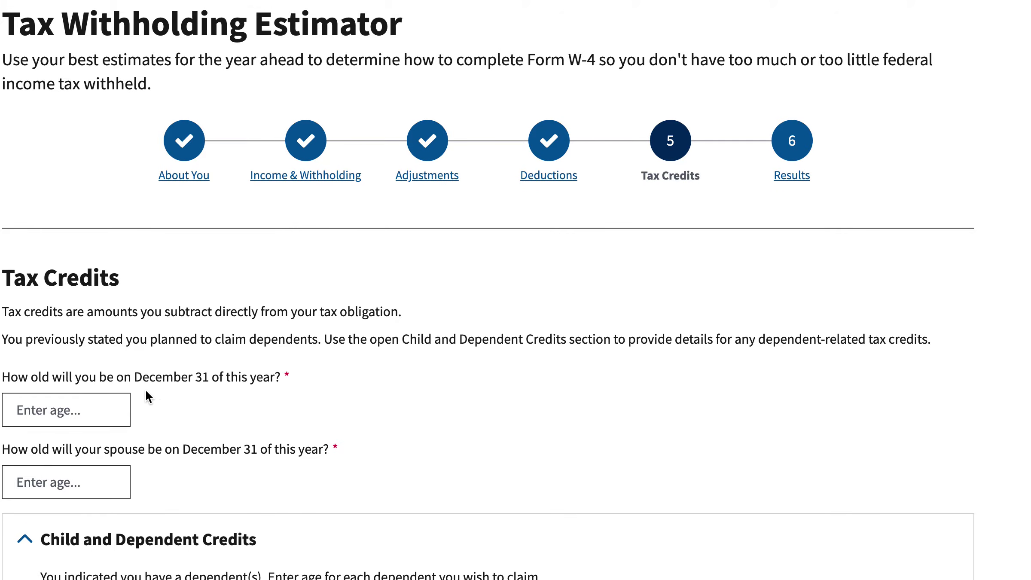
{"action": "left_click", "coordinate": [98, 403]}
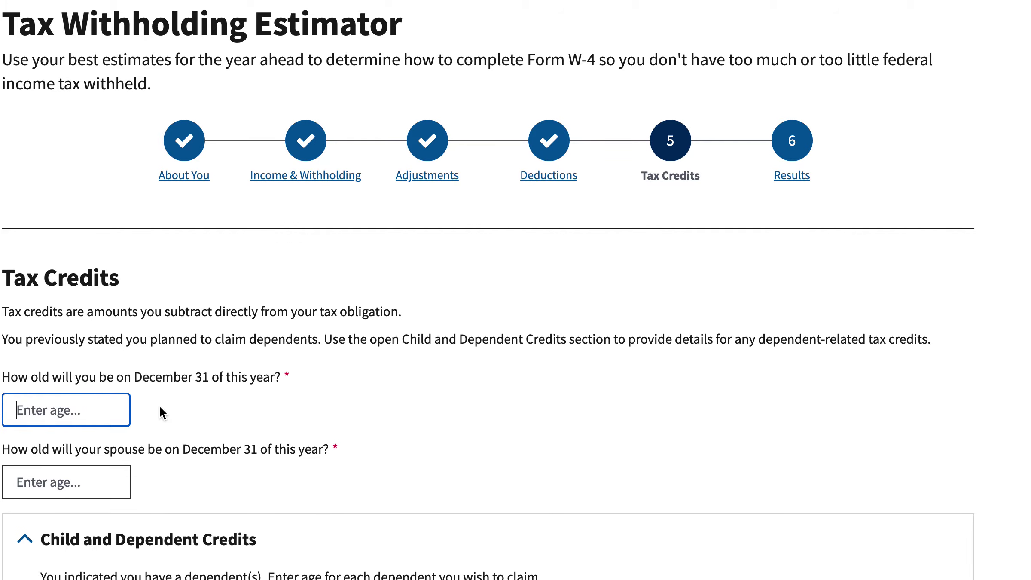
{"action": "type", "text": "45"}
{"action": "left_click", "coordinate": [120, 481]}
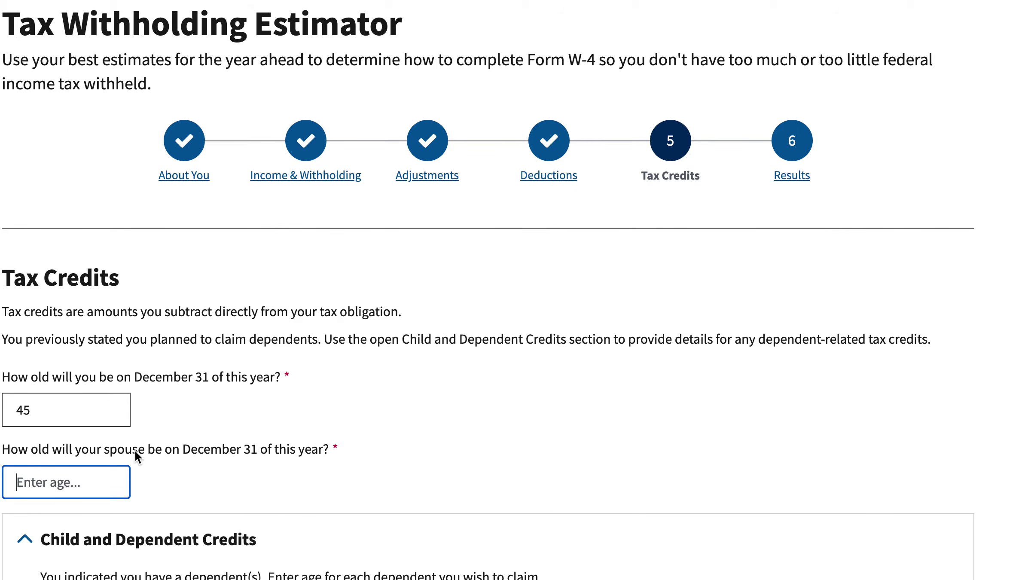
{"action": "type", "text": "45"}
Step: Enter a child aged 10 for the Child Tax Credit, and one qualifying child with $2,000 of childcare expenses for the Dependent Care Credit
{"action": "scroll", "coordinate": [141, 421], "scroll_direction": "down", "scroll_amount": 5}
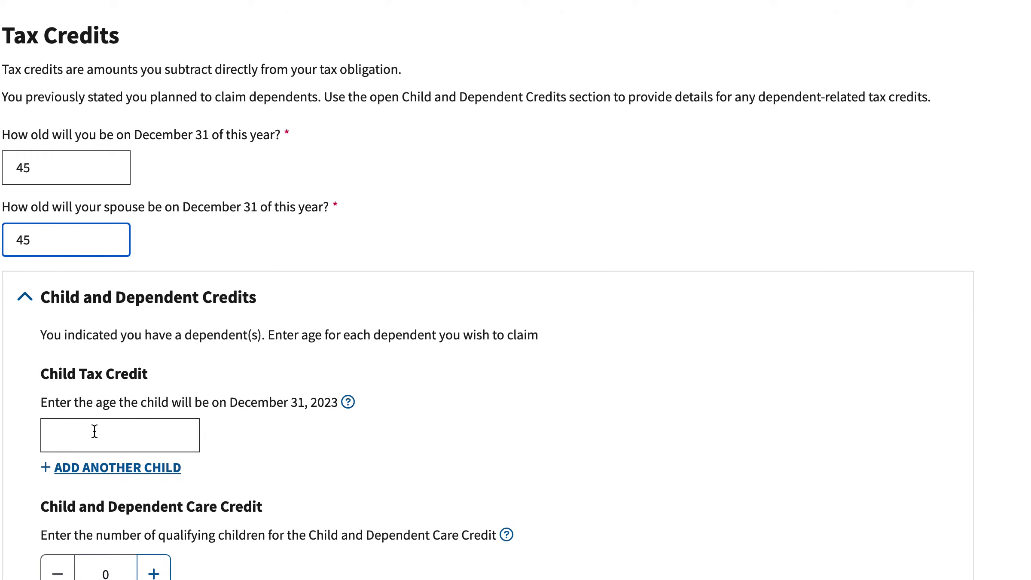
{"action": "scroll", "coordinate": [108, 431], "scroll_direction": "down", "scroll_amount": 3}
{"action": "left_click", "coordinate": [153, 435]}
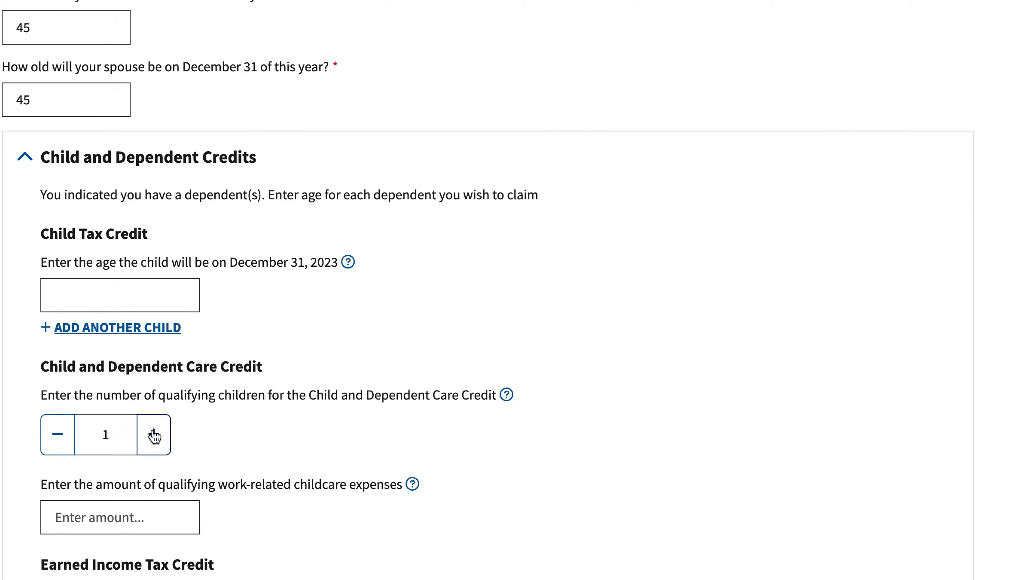
{"action": "left_click", "coordinate": [111, 297]}
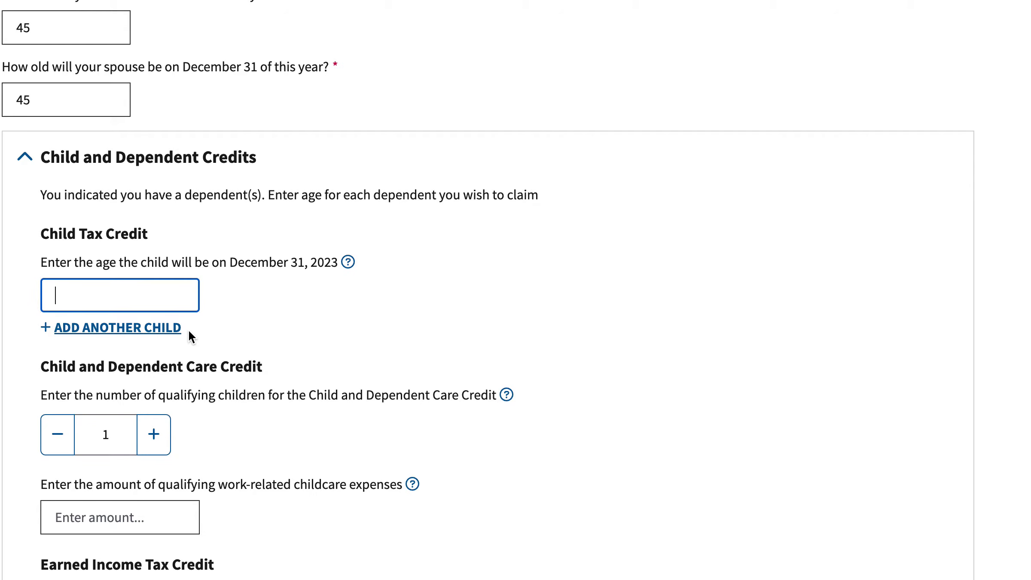
{"action": "type", "text": "10"}
{"action": "scroll", "coordinate": [264, 341], "scroll_direction": "down", "scroll_amount": 2}
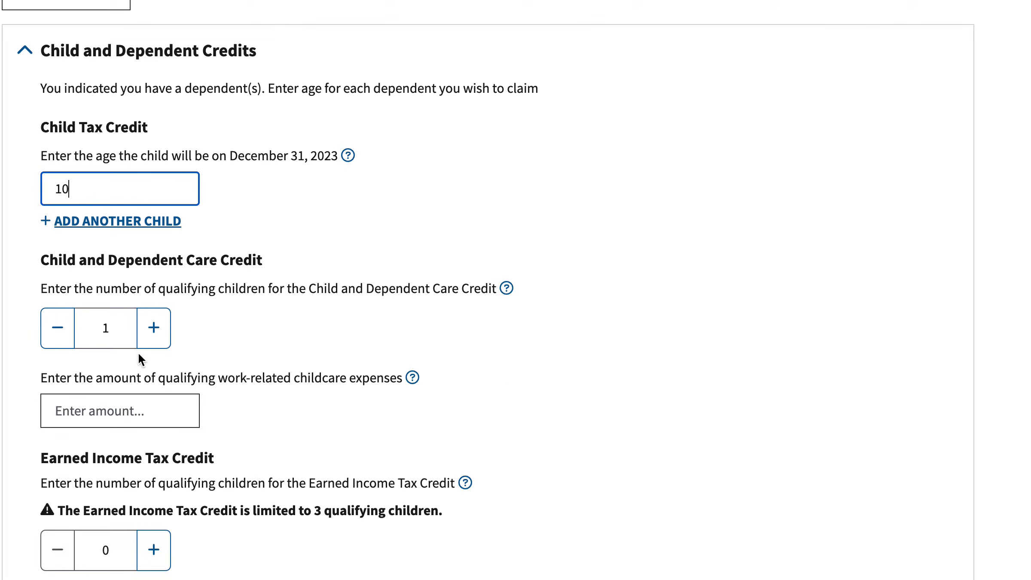
{"action": "left_click", "coordinate": [136, 413]}
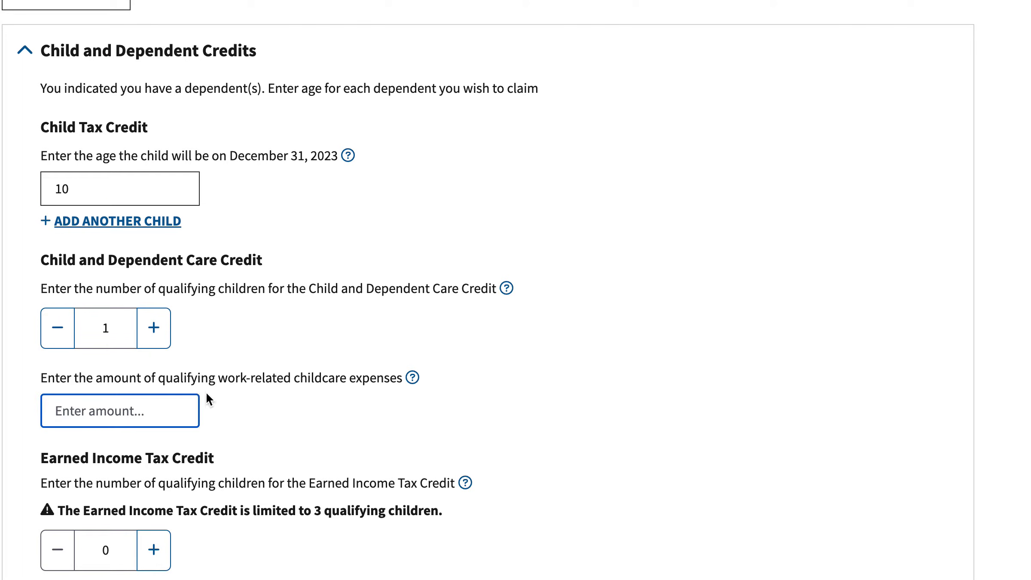
{"action": "type", "text": "2,000"}
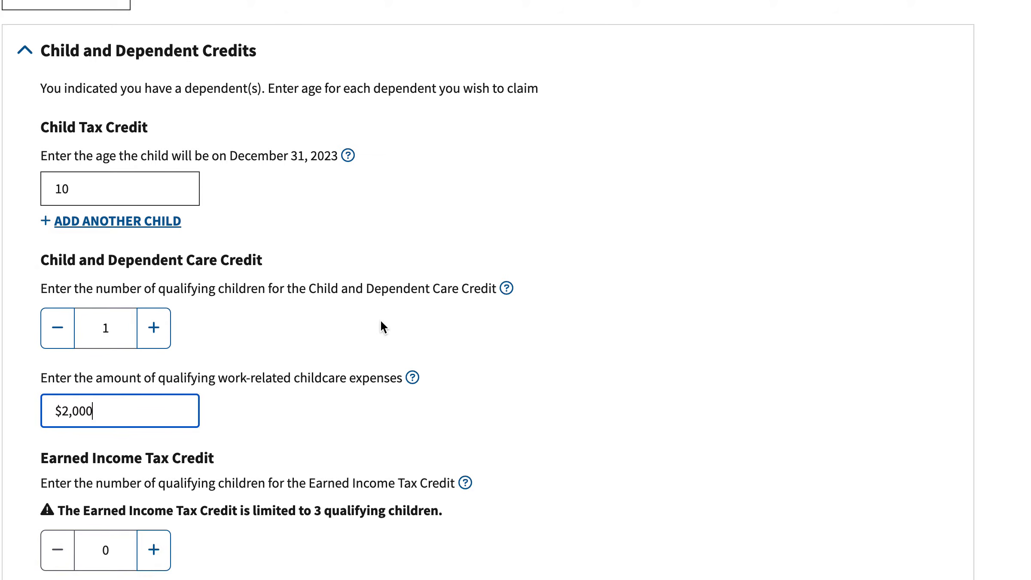
Step: Set the number of qualifying children for the Earned Income Tax Credit to 1 and review the child and dependent credit entries
{"action": "scroll", "coordinate": [334, 327], "scroll_direction": "down", "scroll_amount": 4}
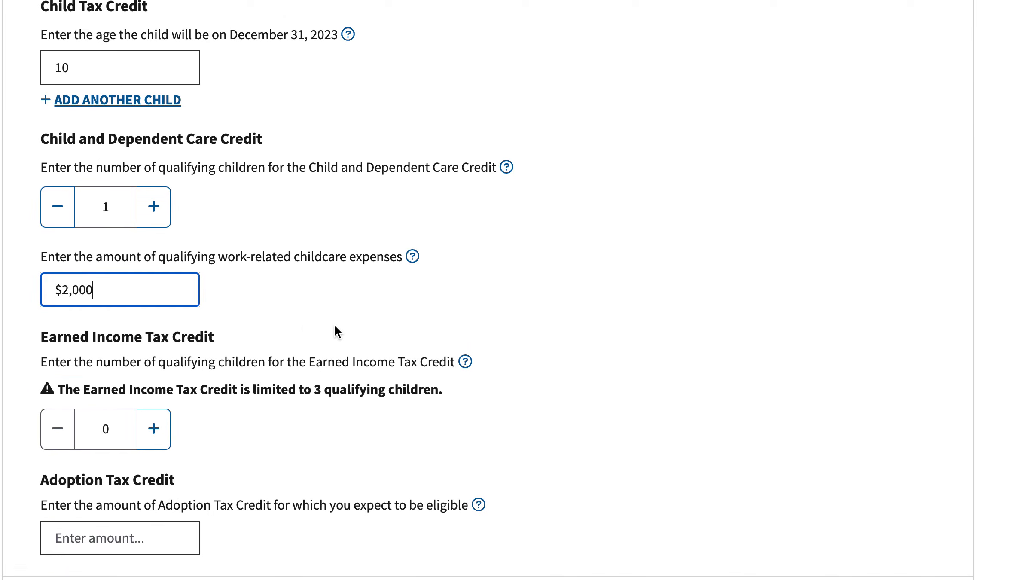
{"action": "scroll", "coordinate": [296, 349], "scroll_direction": "down", "scroll_amount": 1}
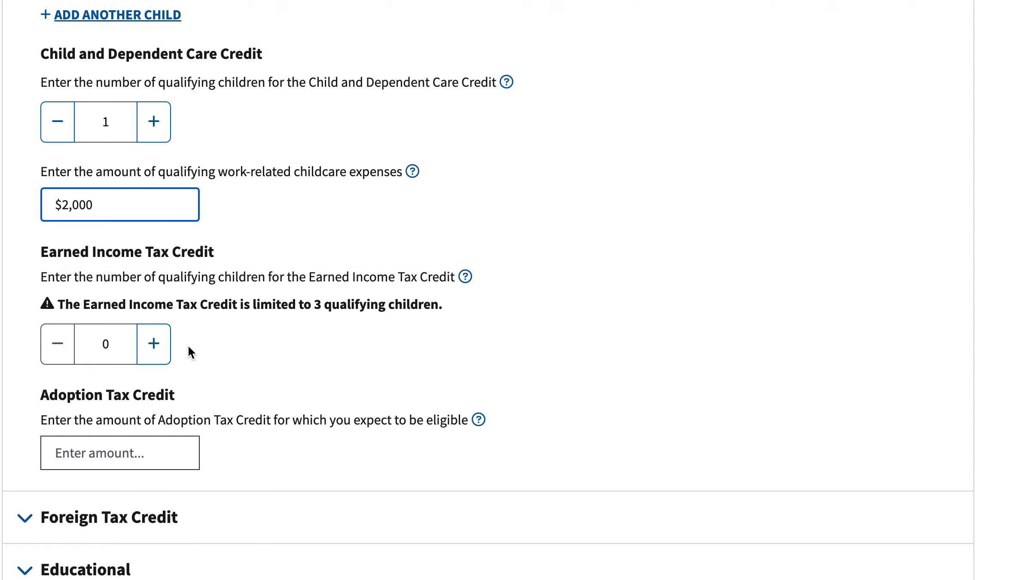
{"action": "left_click", "coordinate": [155, 344]}
{"action": "scroll", "coordinate": [273, 324], "scroll_direction": "up", "scroll_amount": 8}
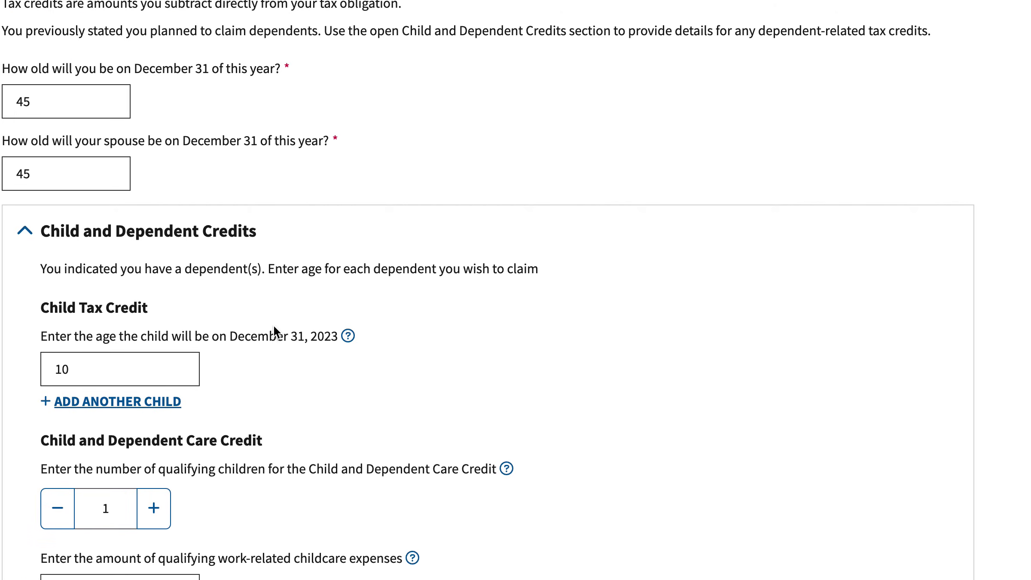
{"action": "scroll", "coordinate": [273, 324], "scroll_direction": "down", "scroll_amount": 9}
{"action": "scroll", "coordinate": [275, 332], "scroll_direction": "down", "scroll_amount": 1}
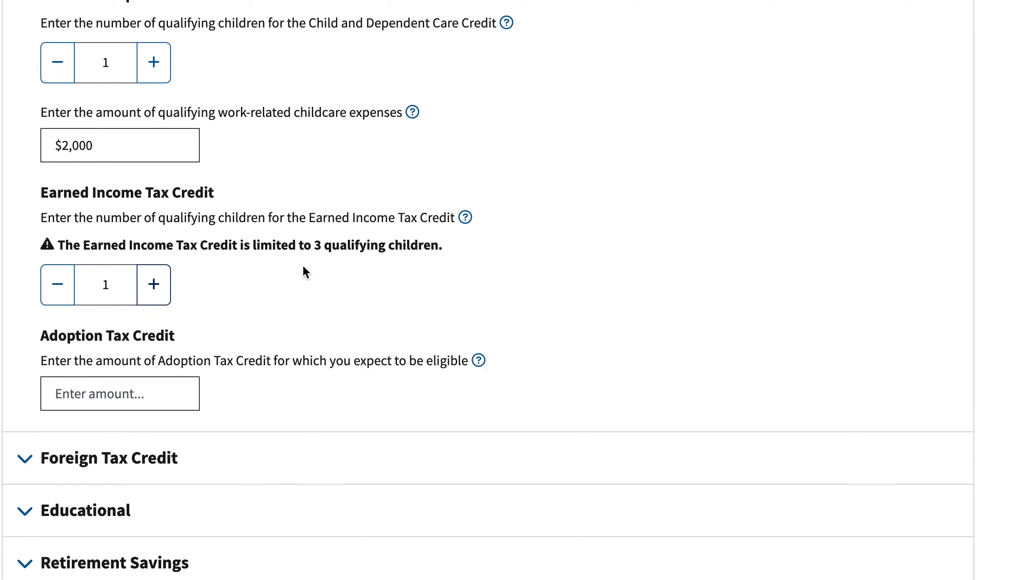
Step: Expand the Foreign Tax Credit and Educational sections and review their fields along with the Adoption Tax Credit
{"action": "scroll", "coordinate": [303, 271], "scroll_direction": "down", "scroll_amount": 3}
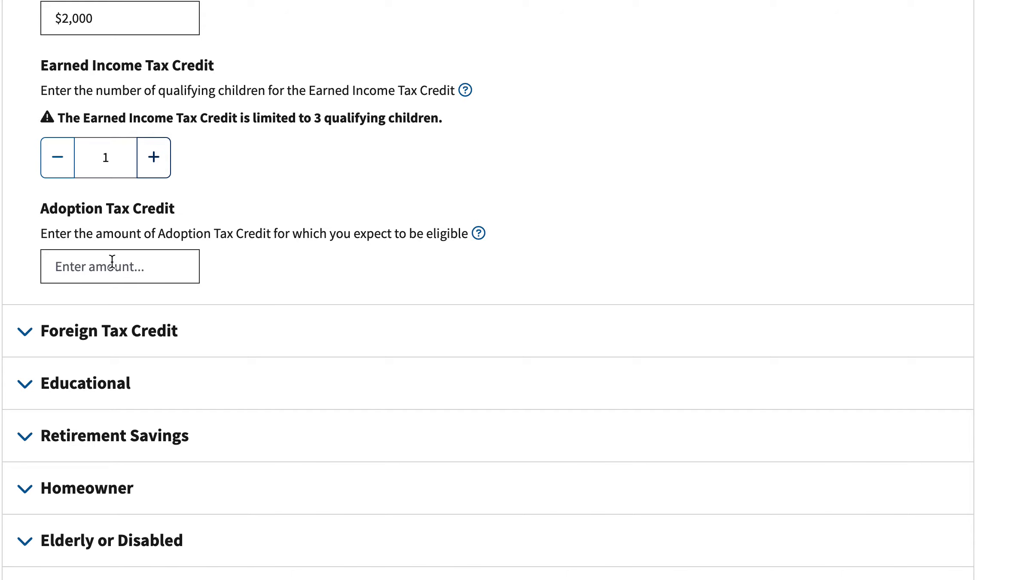
{"action": "scroll", "coordinate": [202, 306], "scroll_direction": "down", "scroll_amount": 4}
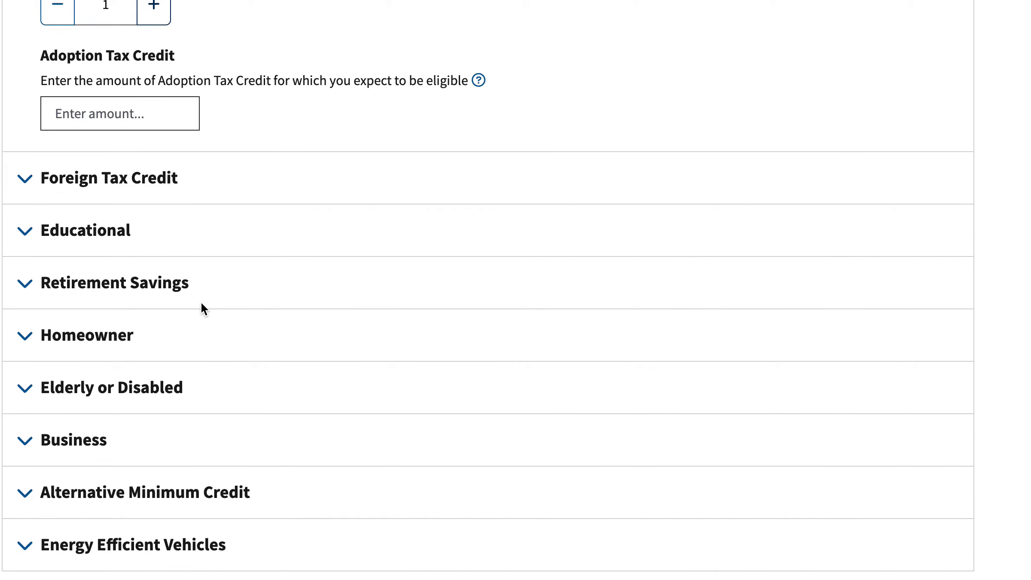
{"action": "left_click", "coordinate": [25, 182]}
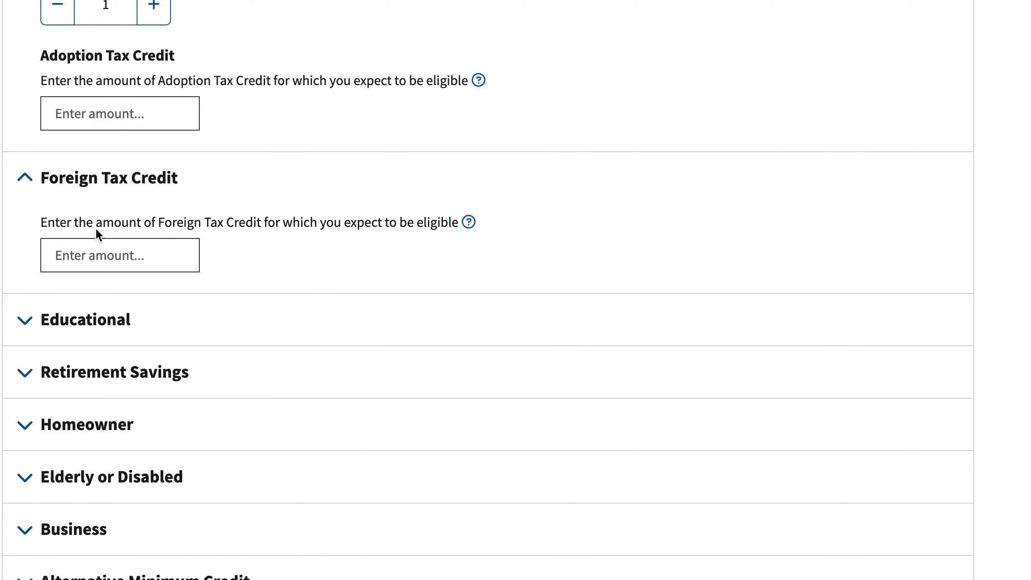
{"action": "left_click", "coordinate": [24, 320]}
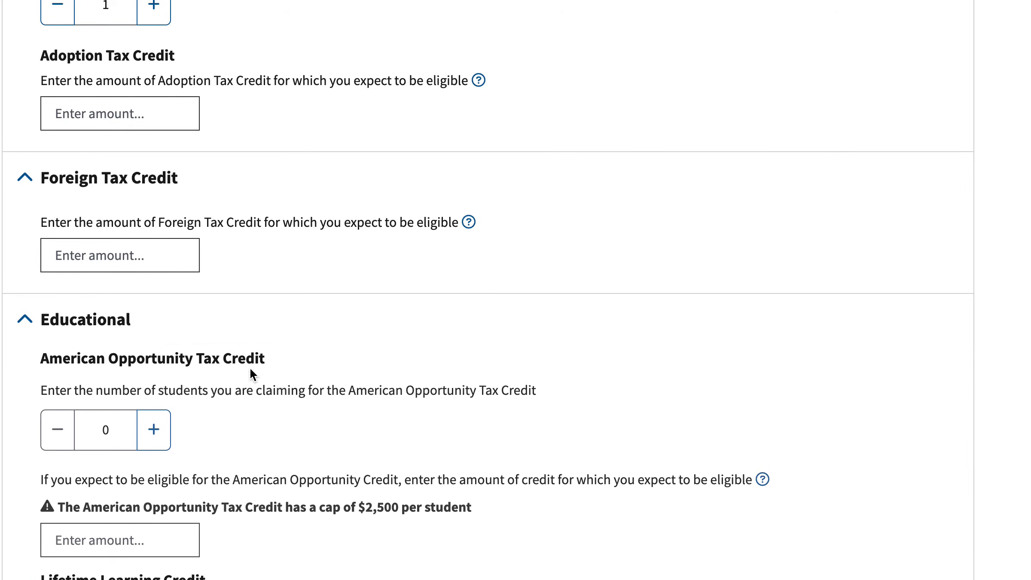
{"action": "scroll", "coordinate": [300, 389], "scroll_direction": "down", "scroll_amount": 3}
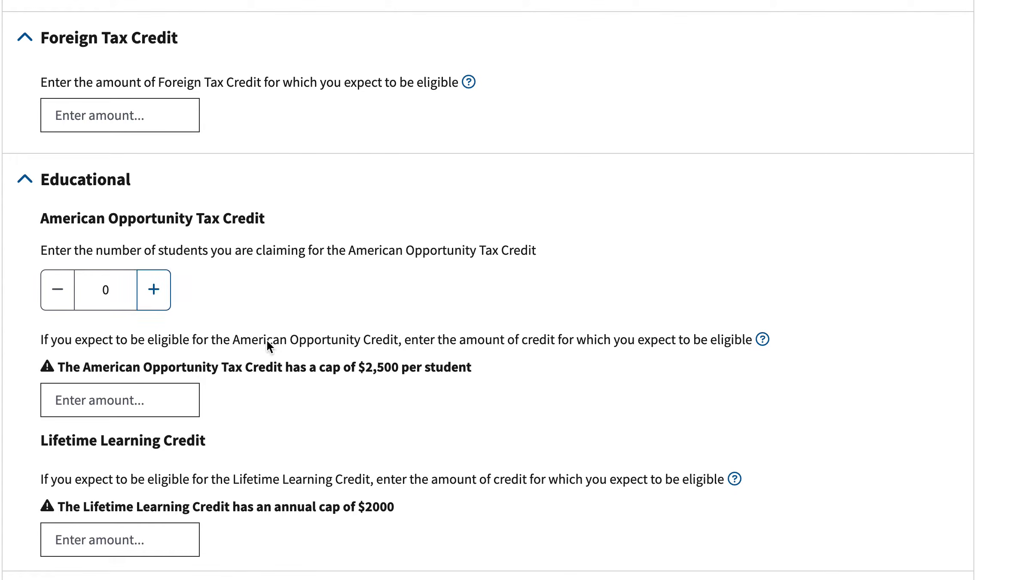
{"action": "scroll", "coordinate": [276, 415], "scroll_direction": "down", "scroll_amount": 6}
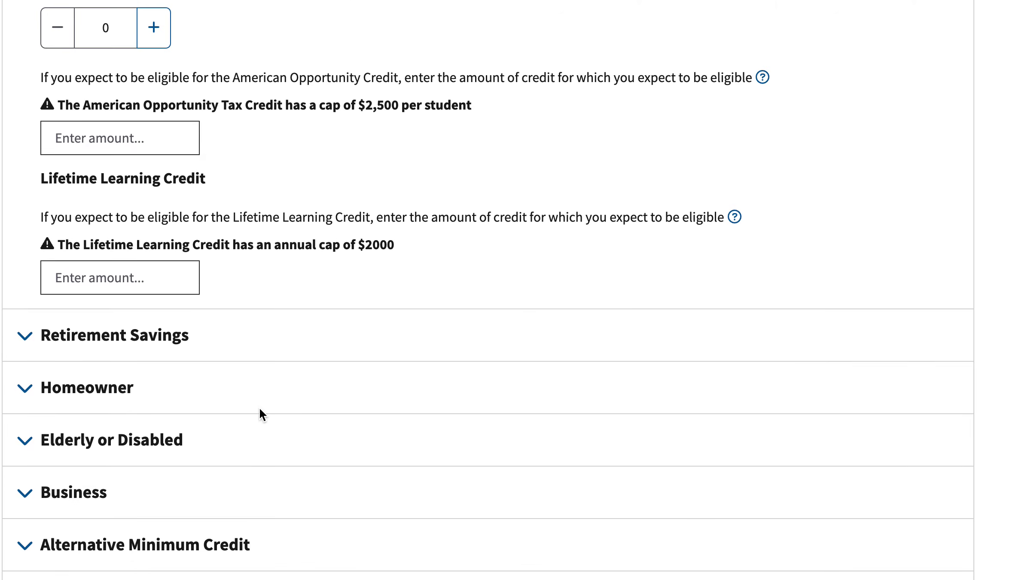
Step: Expand the Retirement Savings section and read the help text on the retirement savings contributions credit
{"action": "left_click", "coordinate": [23, 327]}
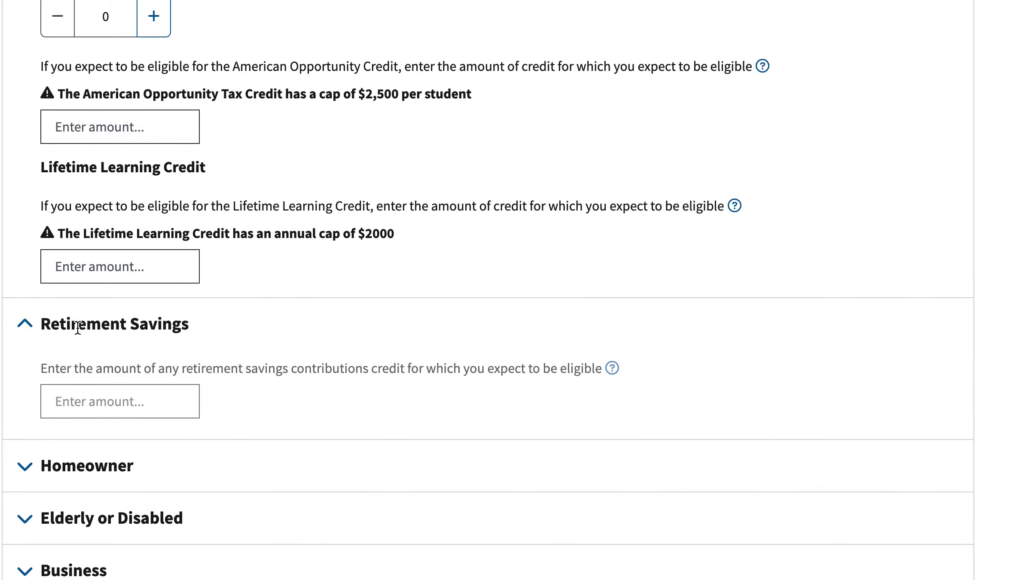
{"action": "left_click", "coordinate": [612, 369]}
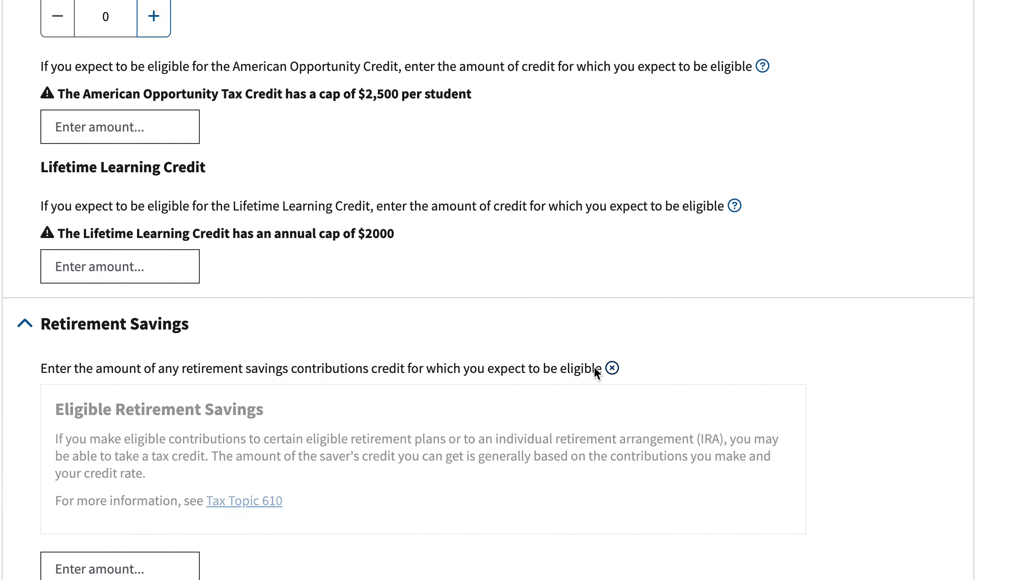
{"action": "scroll", "coordinate": [427, 395], "scroll_direction": "down", "scroll_amount": 2}
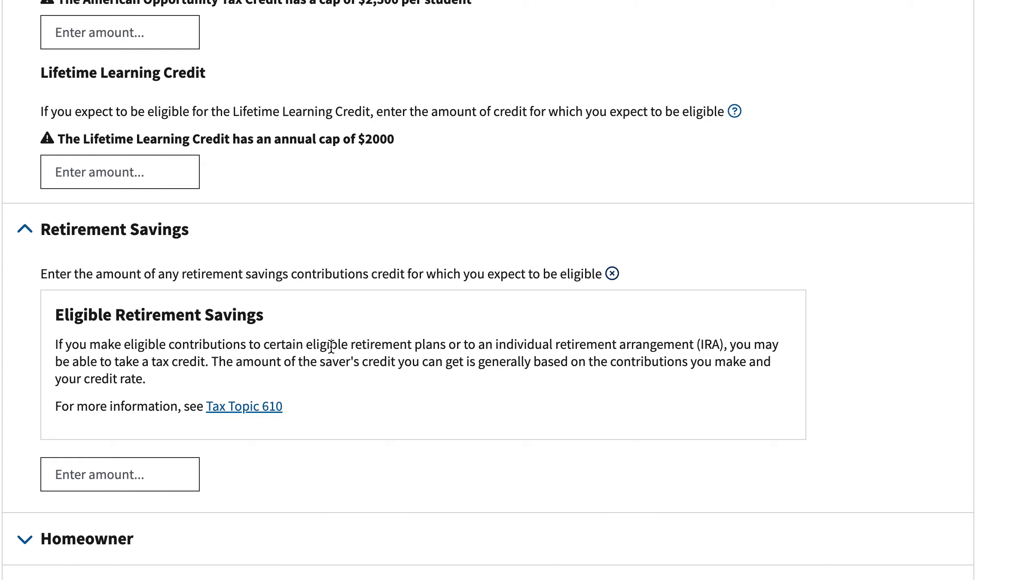
{"action": "scroll", "coordinate": [326, 350], "scroll_direction": "down", "scroll_amount": 2}
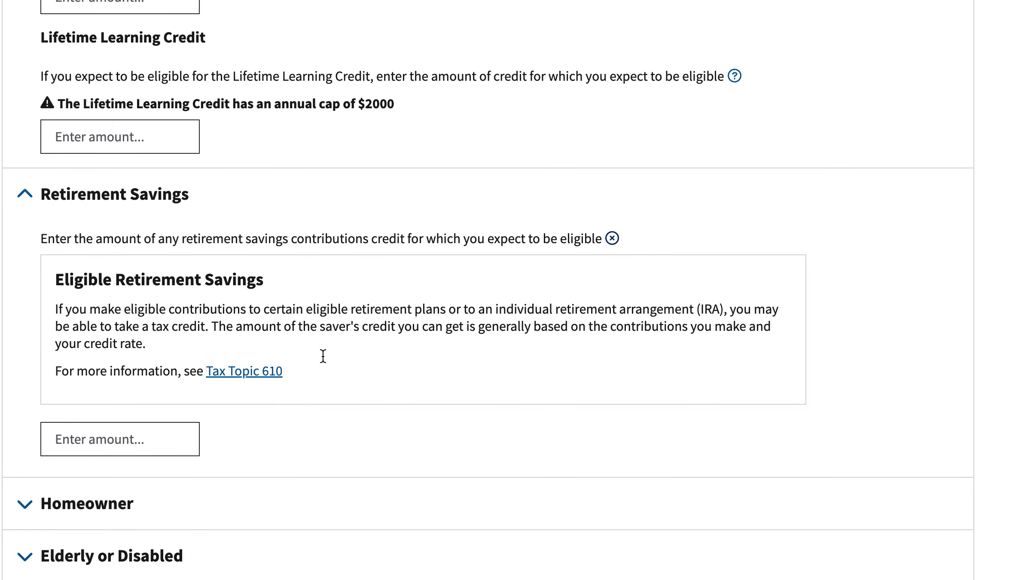
{"action": "scroll", "coordinate": [324, 356], "scroll_direction": "down", "scroll_amount": 5}
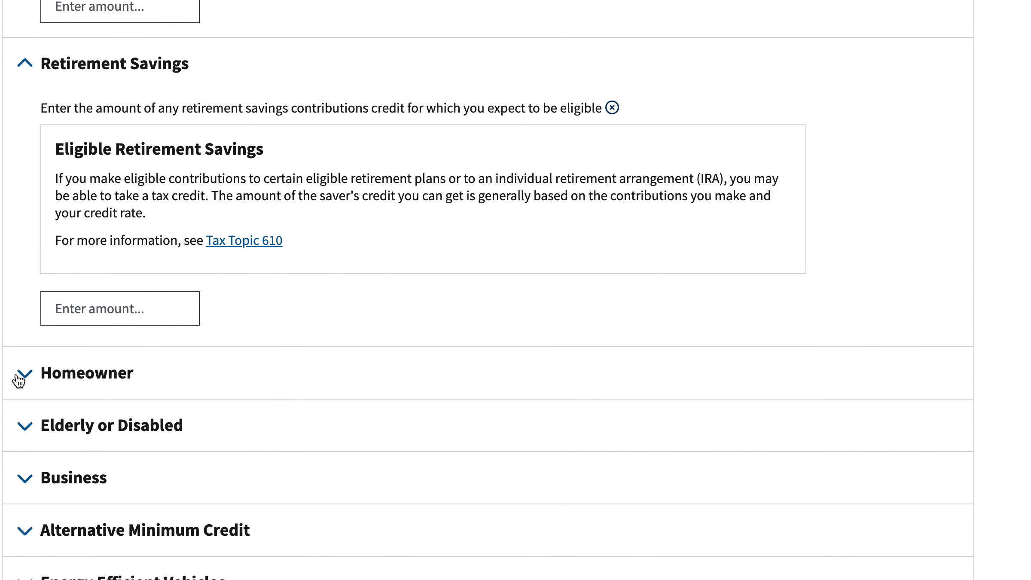
Step: Expand the Homeowner and Business credit sections and review the credit amounts they ask for
{"action": "left_click", "coordinate": [18, 380]}
{"action": "scroll", "coordinate": [95, 355], "scroll_direction": "down", "scroll_amount": 4}
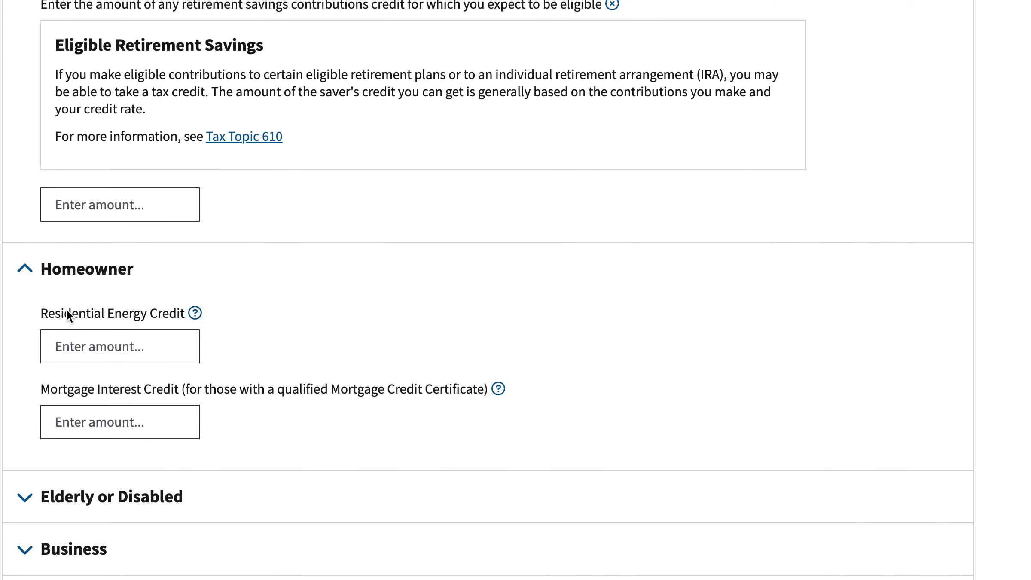
{"action": "scroll", "coordinate": [188, 387], "scroll_direction": "down", "scroll_amount": 3}
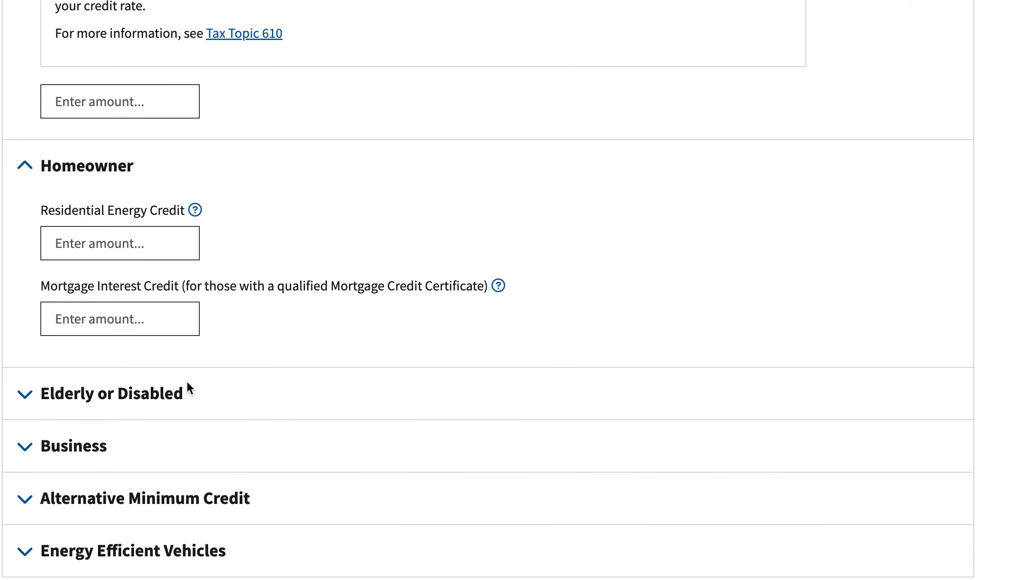
{"action": "scroll", "coordinate": [144, 358], "scroll_direction": "down", "scroll_amount": 2}
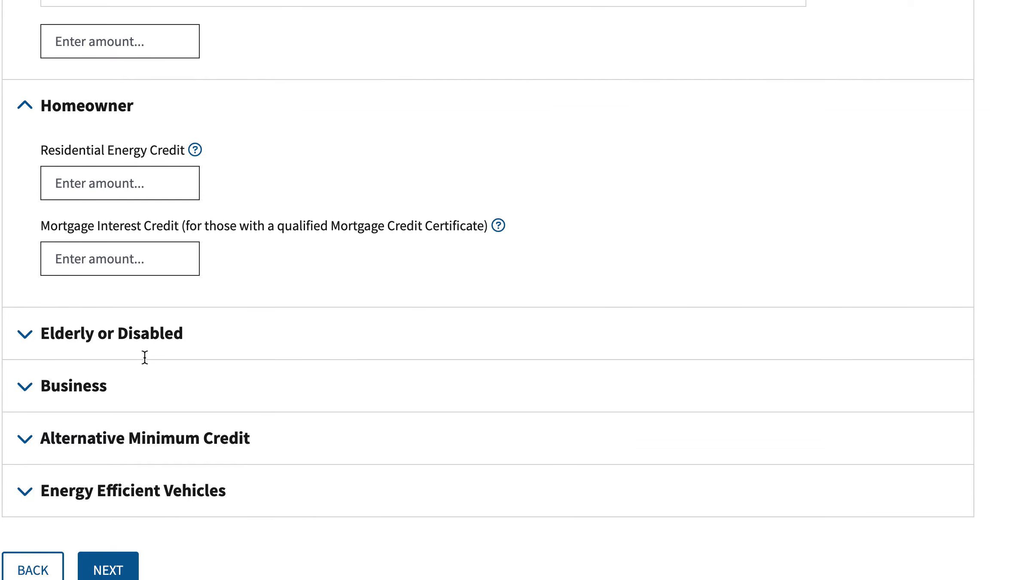
{"action": "left_click", "coordinate": [32, 377]}
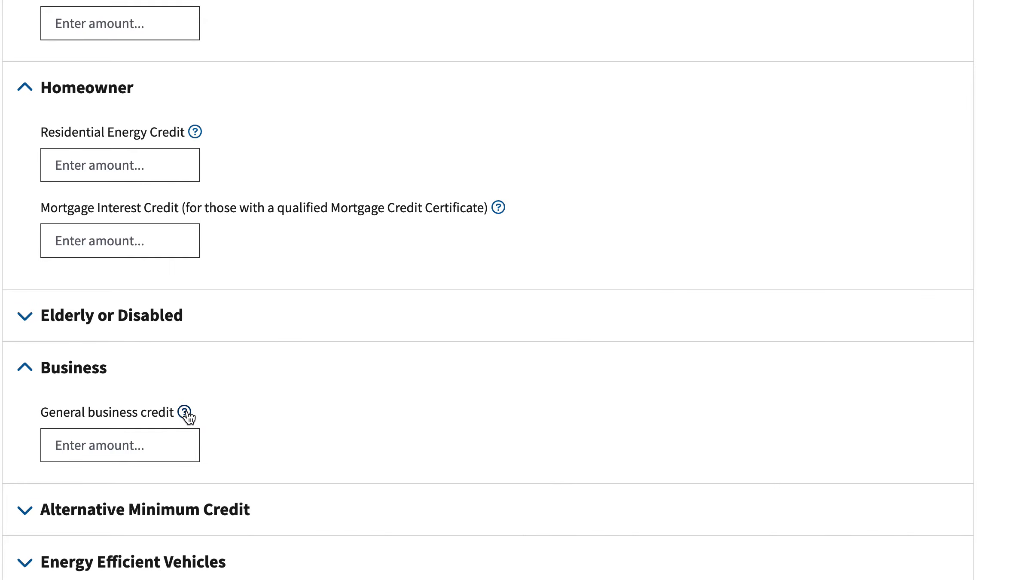
{"action": "scroll", "coordinate": [181, 430], "scroll_direction": "down", "scroll_amount": 3}
Step: Recheck the child and dependent credit entries and continue to the results
{"action": "scroll", "coordinate": [215, 410], "scroll_direction": "up", "scroll_amount": 15}
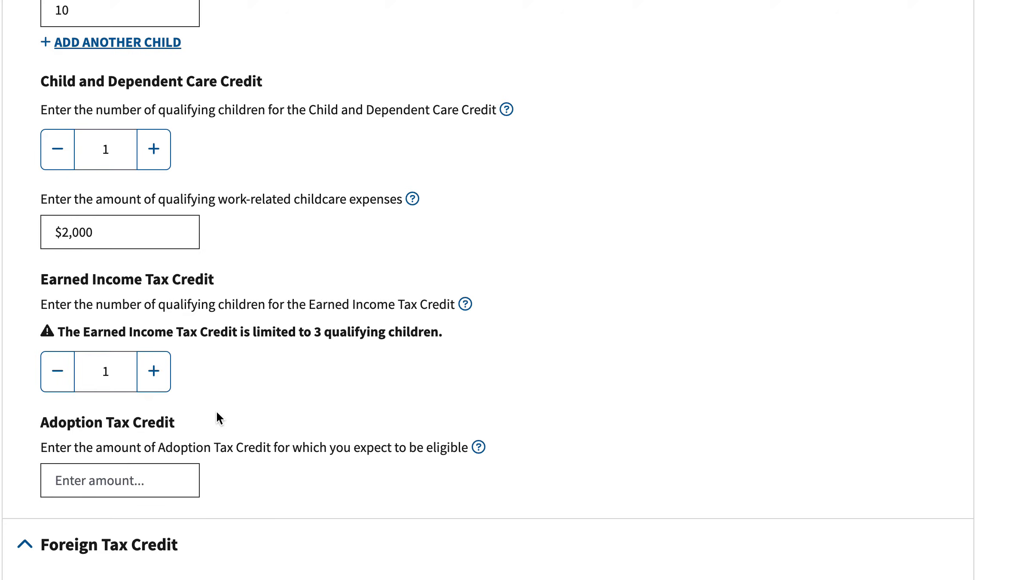
{"action": "scroll", "coordinate": [216, 410], "scroll_direction": "down", "scroll_amount": 15}
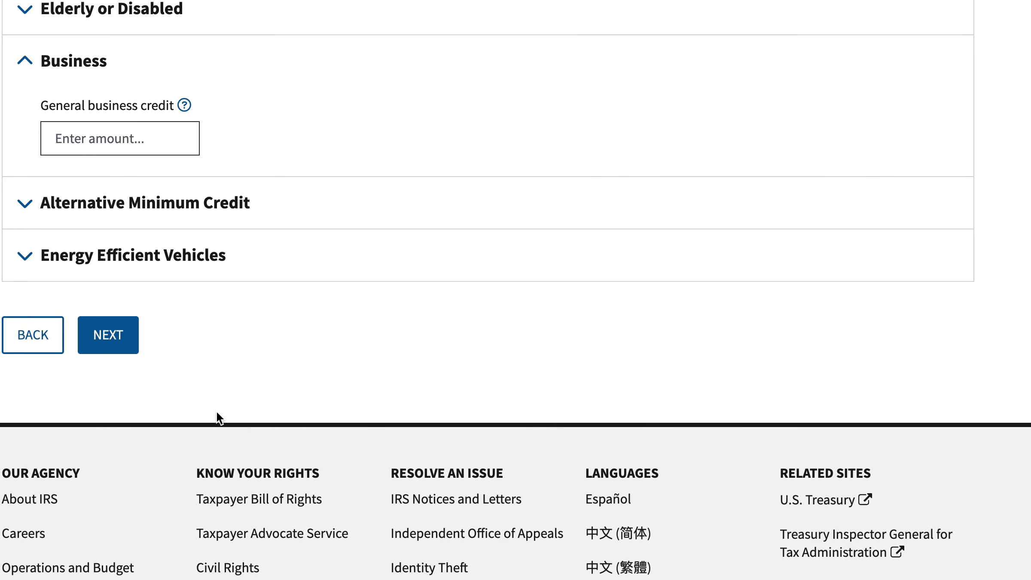
{"action": "left_click", "coordinate": [100, 349]}
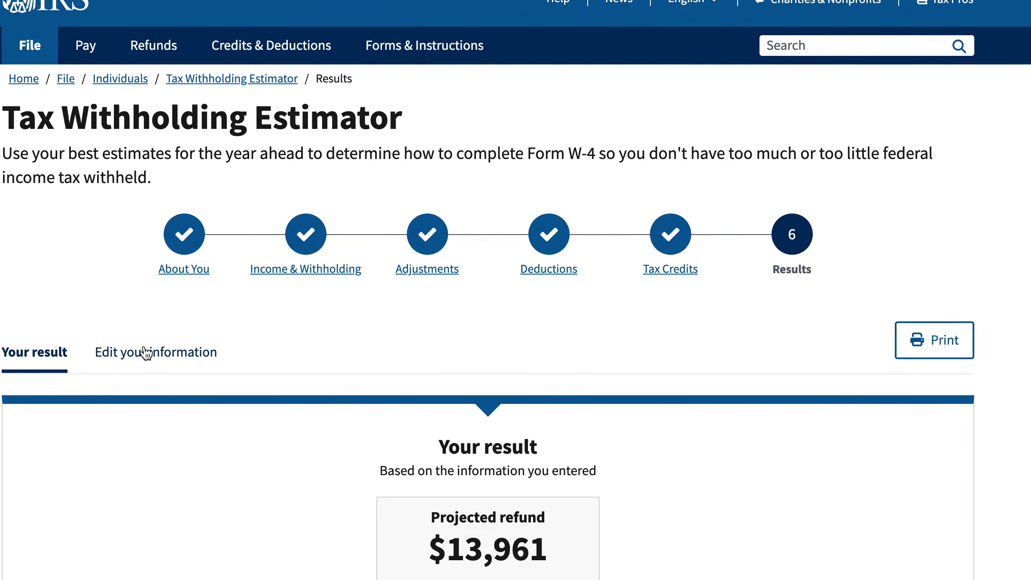
Step: Review the projected refund and the withholding summary in the estimator's results
{"action": "scroll", "coordinate": [205, 377], "scroll_direction": "down", "scroll_amount": 3}
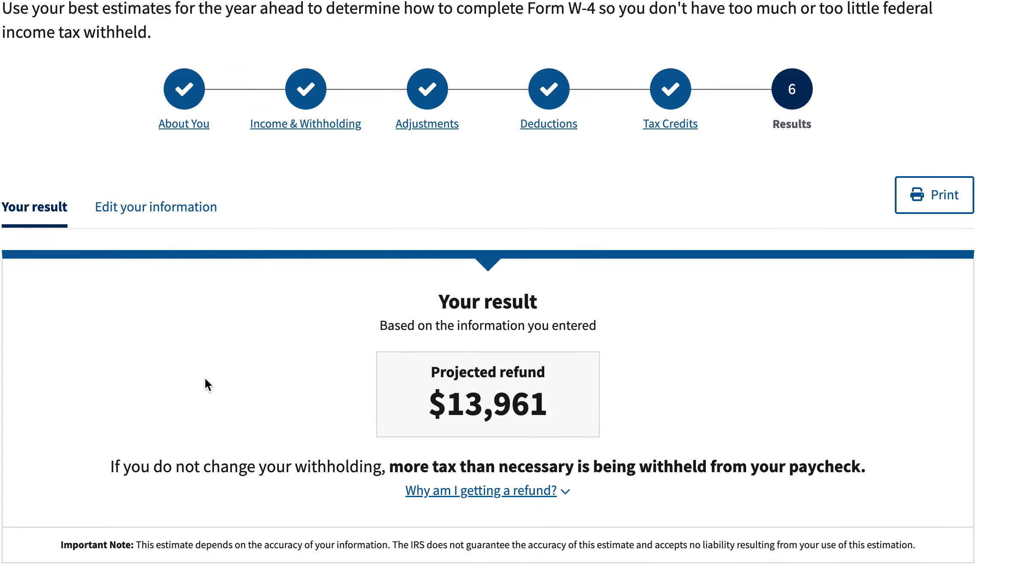
{"action": "scroll", "coordinate": [204, 377], "scroll_direction": "up", "scroll_amount": 2}
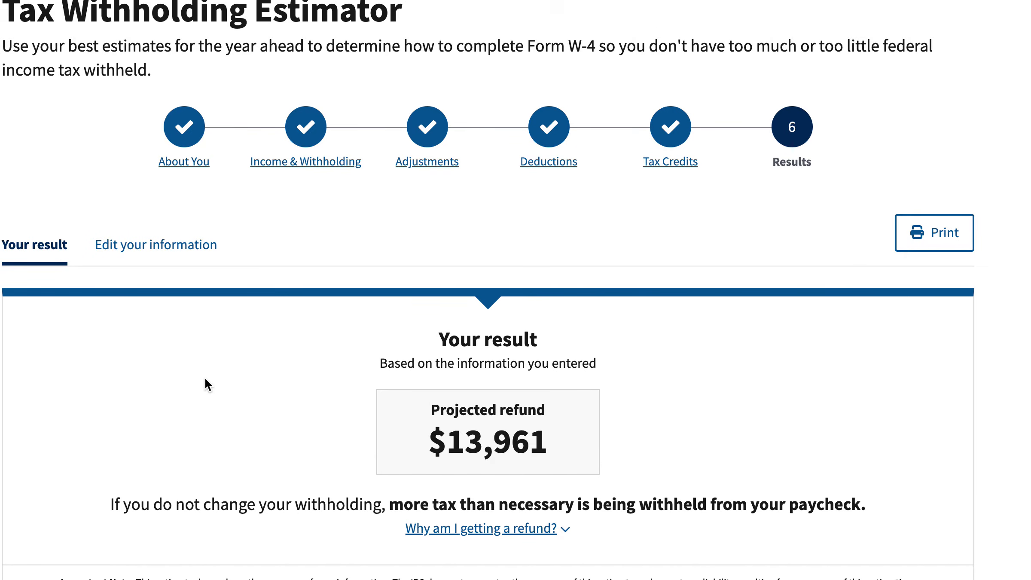
{"action": "scroll", "coordinate": [204, 377], "scroll_direction": "down", "scroll_amount": 1}
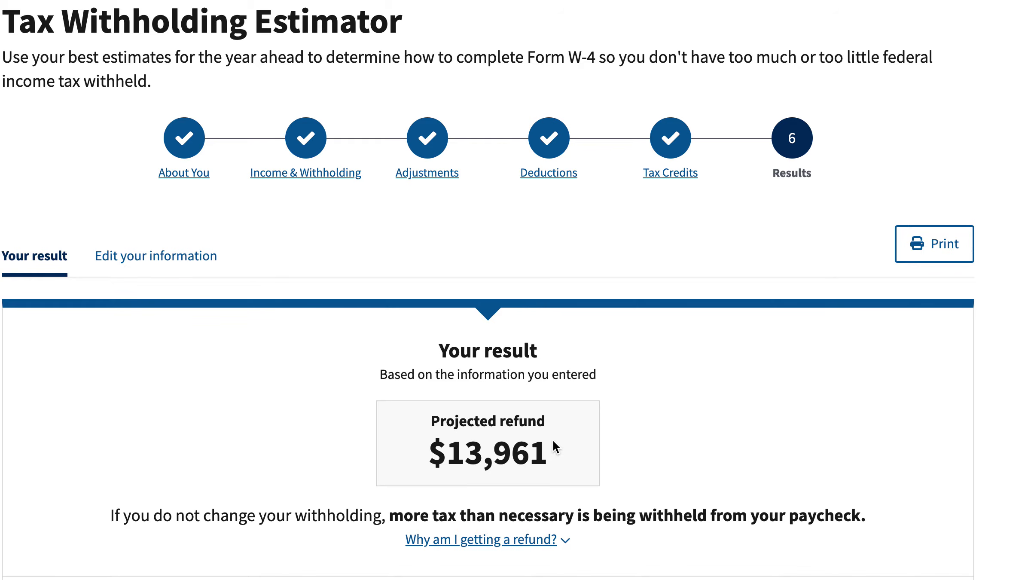
{"action": "scroll", "coordinate": [554, 443], "scroll_direction": "down", "scroll_amount": 7}
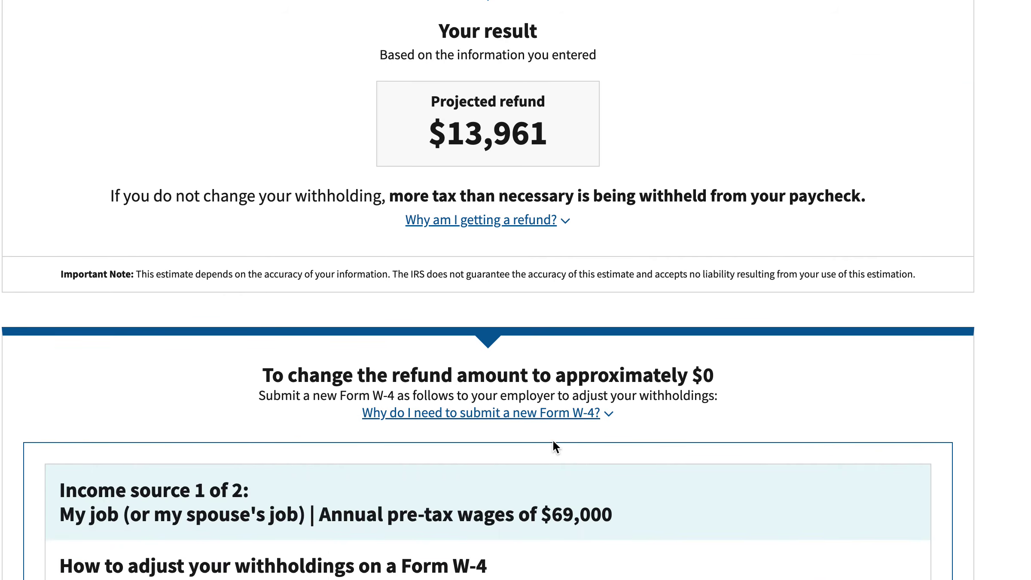
Step: Examine the Form W-4 instructions for income source 1, from personal information through other adjustments
{"action": "scroll", "coordinate": [553, 439], "scroll_direction": "down", "scroll_amount": 5}
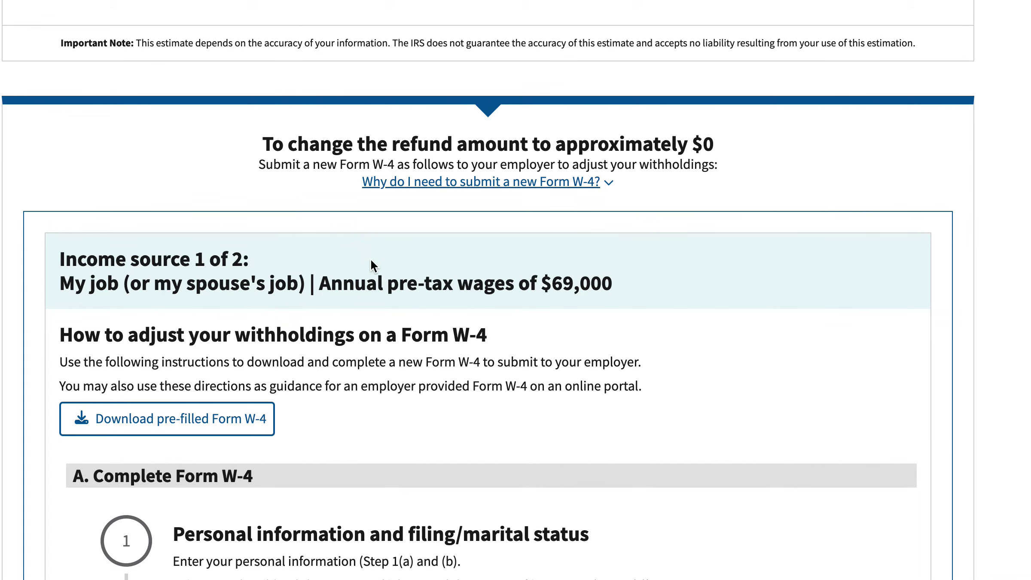
{"action": "scroll", "coordinate": [373, 266], "scroll_direction": "down", "scroll_amount": 2}
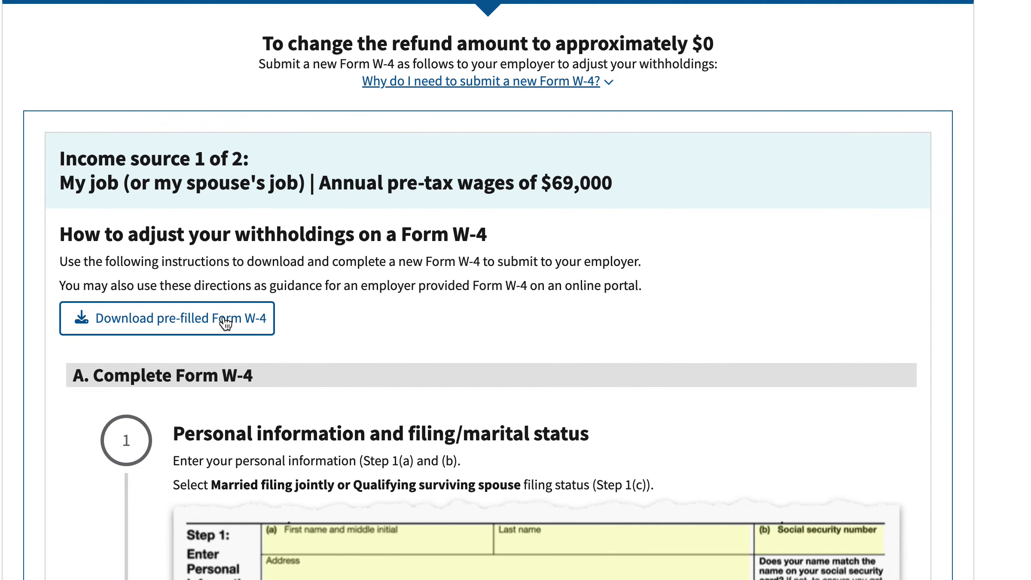
{"action": "scroll", "coordinate": [388, 317], "scroll_direction": "down", "scroll_amount": 3}
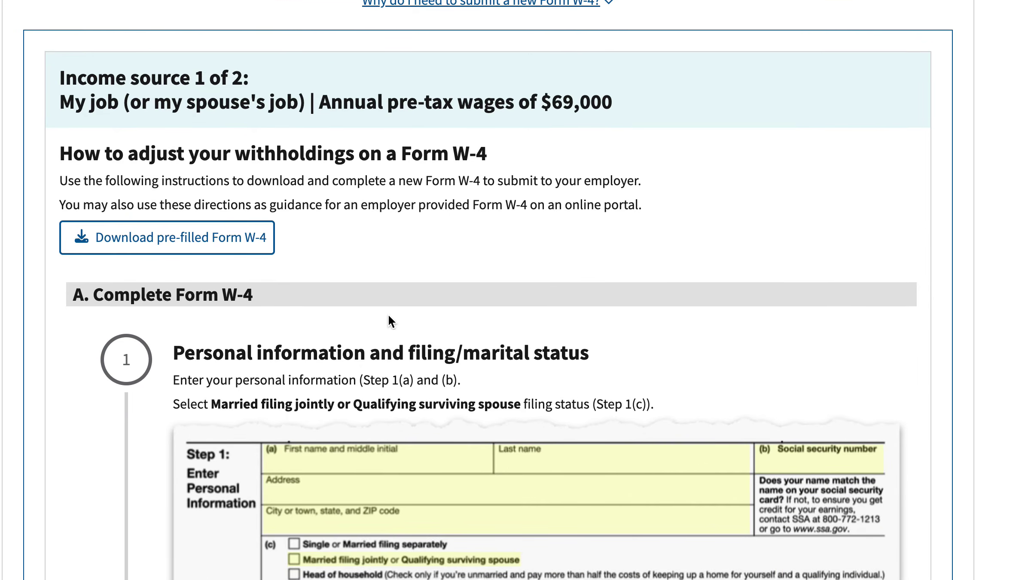
{"action": "scroll", "coordinate": [388, 317], "scroll_direction": "down", "scroll_amount": 6}
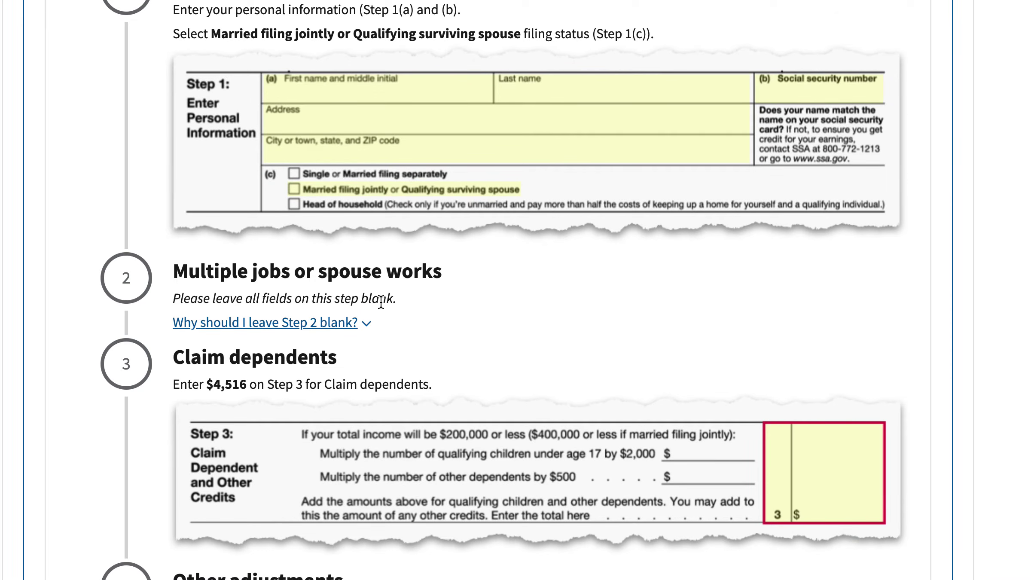
{"action": "scroll", "coordinate": [381, 302], "scroll_direction": "down", "scroll_amount": 3}
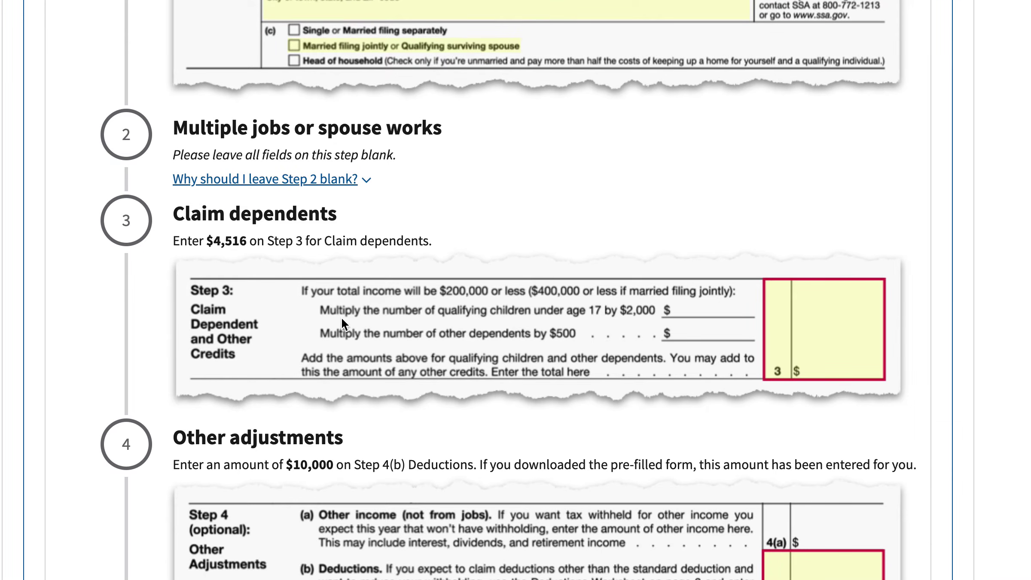
{"action": "scroll", "coordinate": [371, 313], "scroll_direction": "down", "scroll_amount": 3}
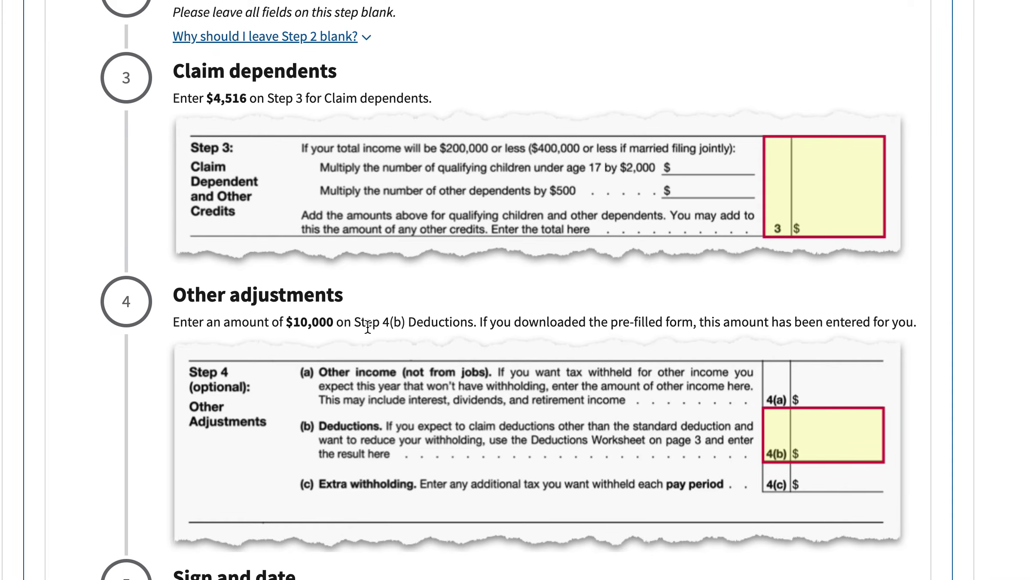
{"action": "scroll", "coordinate": [368, 326], "scroll_direction": "down", "scroll_amount": 4}
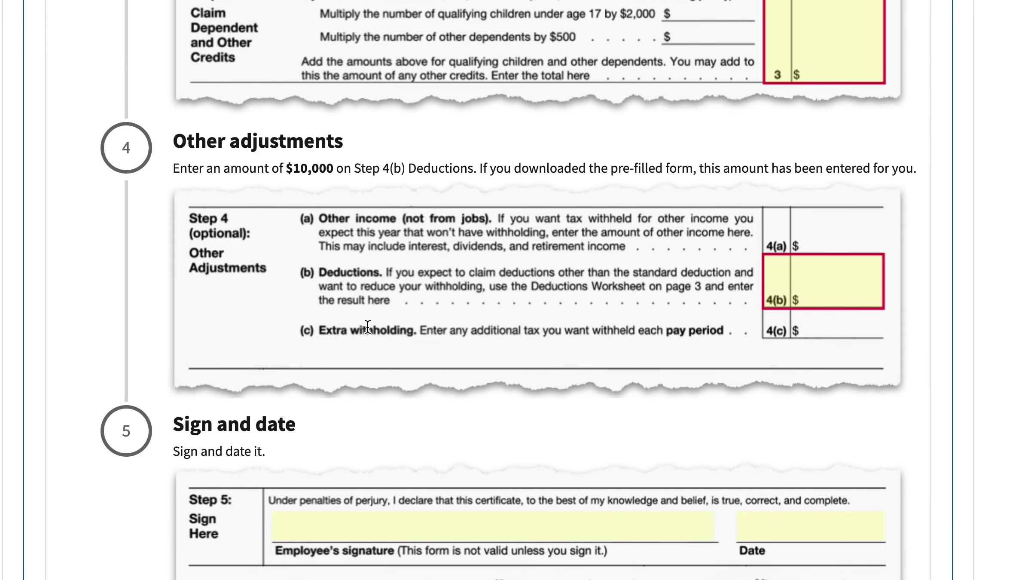
Step: Recheck the first job's Form W-4 steps, then read its signing and submission instructions through to income source 2
{"action": "scroll", "coordinate": [367, 327], "scroll_direction": "up", "scroll_amount": 6}
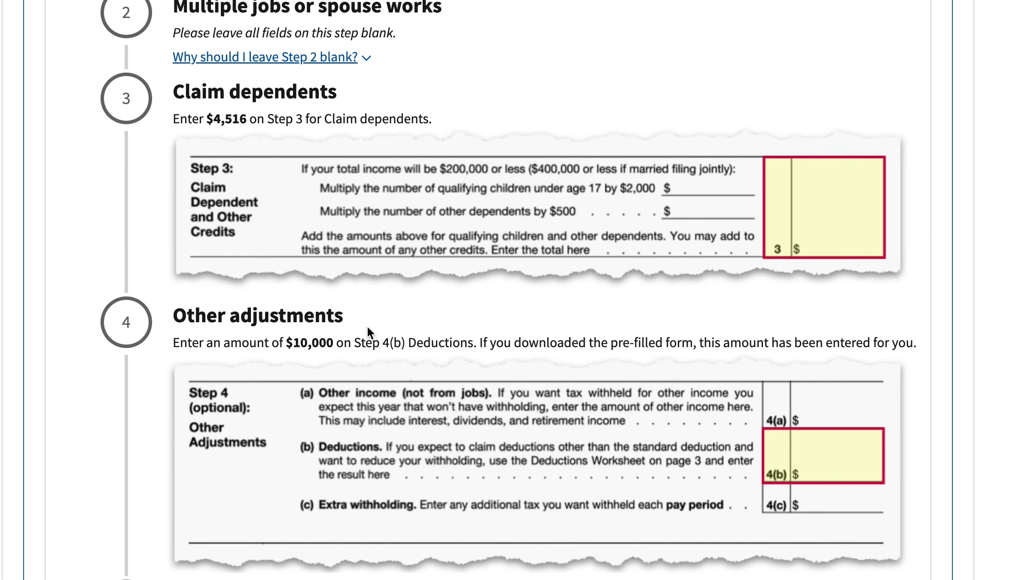
{"action": "scroll", "coordinate": [367, 326], "scroll_direction": "up", "scroll_amount": 10}
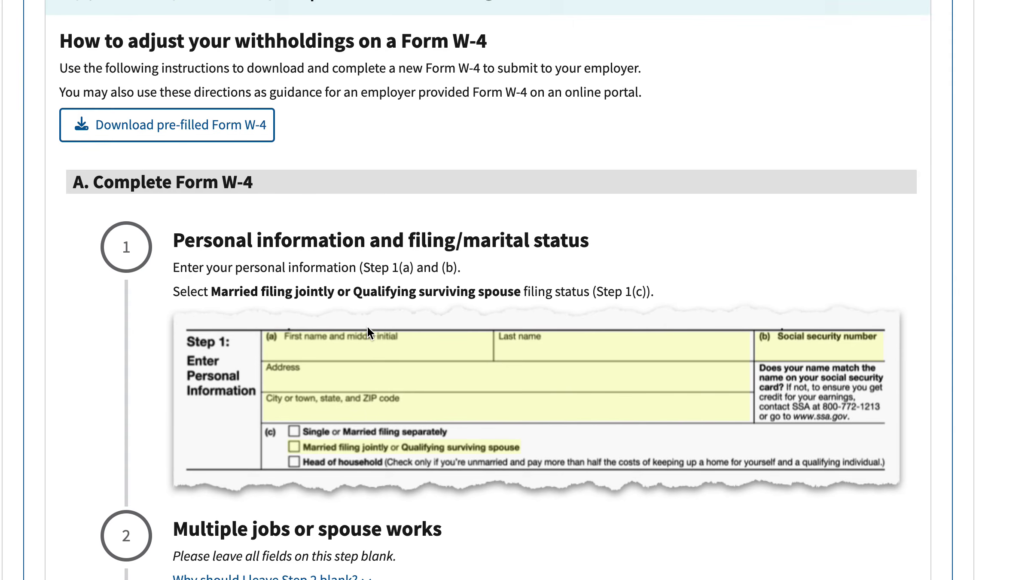
{"action": "scroll", "coordinate": [367, 326], "scroll_direction": "down", "scroll_amount": 8}
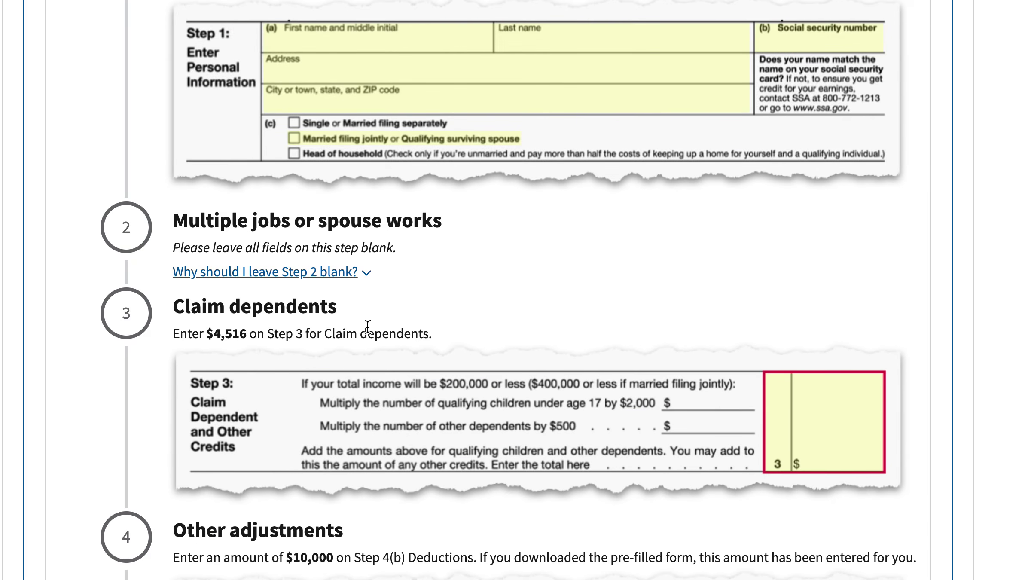
{"action": "scroll", "coordinate": [368, 327], "scroll_direction": "down", "scroll_amount": 14}
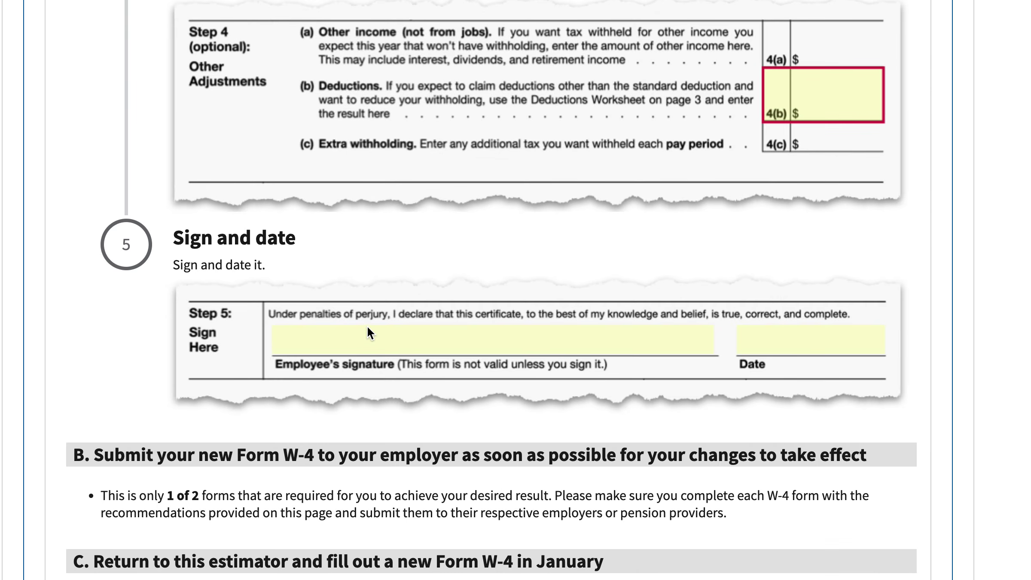
{"action": "scroll", "coordinate": [367, 326], "scroll_direction": "down", "scroll_amount": 1}
{"action": "scroll", "coordinate": [367, 326], "scroll_direction": "down", "scroll_amount": 2}
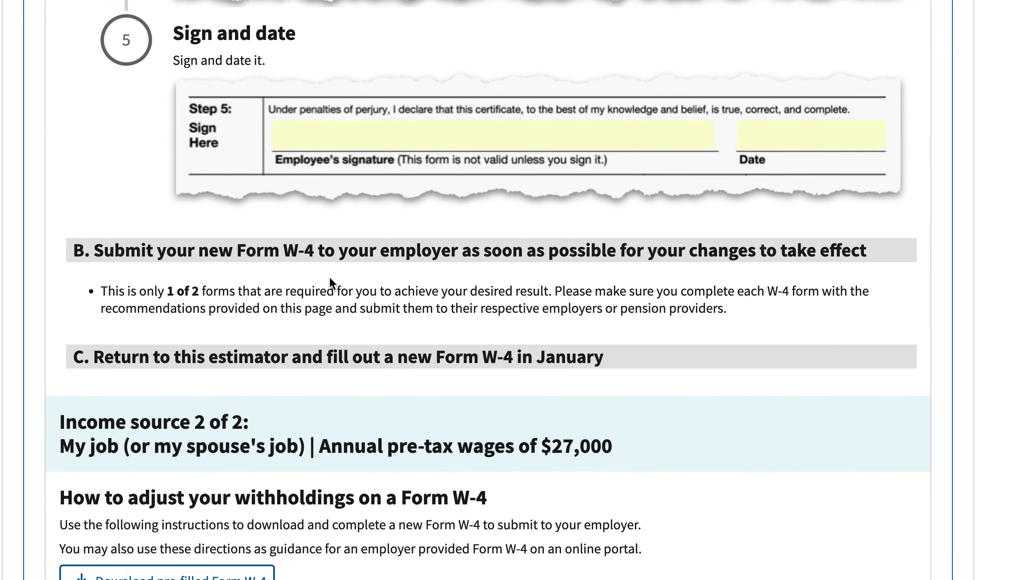
{"action": "scroll", "coordinate": [337, 297], "scroll_direction": "down", "scroll_amount": 5}
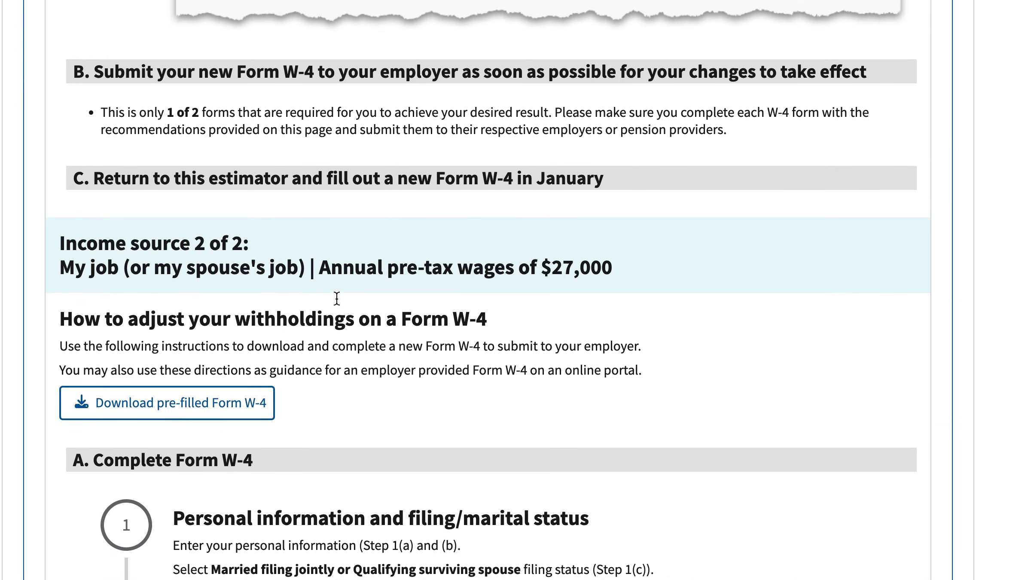
Step: Read the Form W-4 instructions for income source 2 through to the submission notes, and recheck the projected refund
{"action": "scroll", "coordinate": [337, 297], "scroll_direction": "down", "scroll_amount": 2}
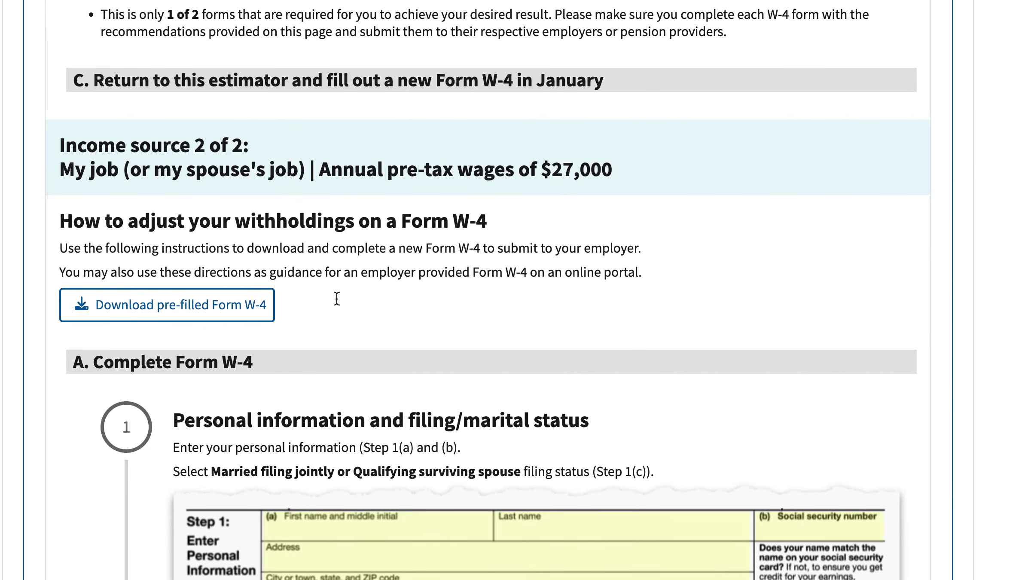
{"action": "scroll", "coordinate": [352, 293], "scroll_direction": "down", "scroll_amount": 9}
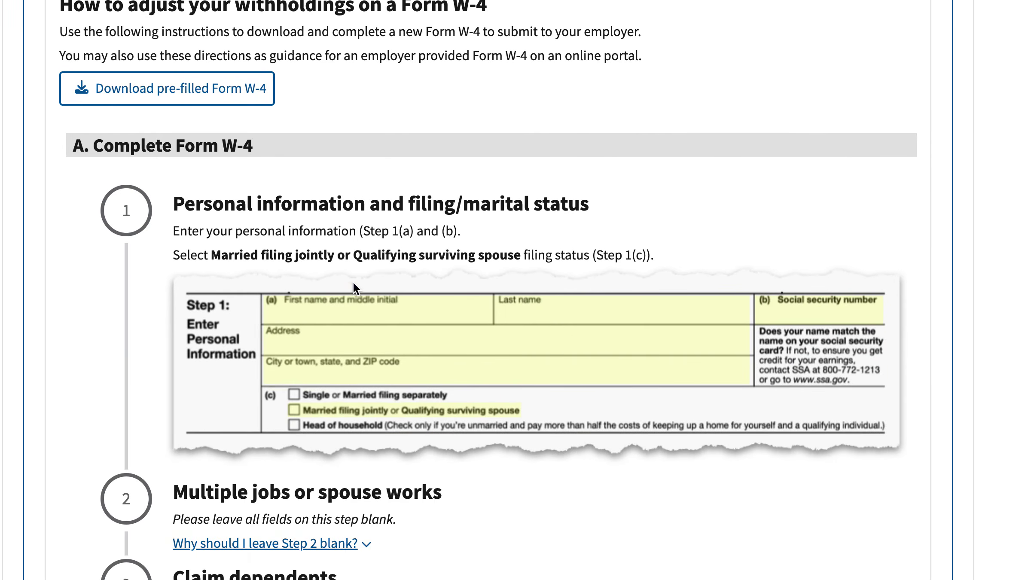
{"action": "scroll", "coordinate": [353, 290], "scroll_direction": "down", "scroll_amount": 8}
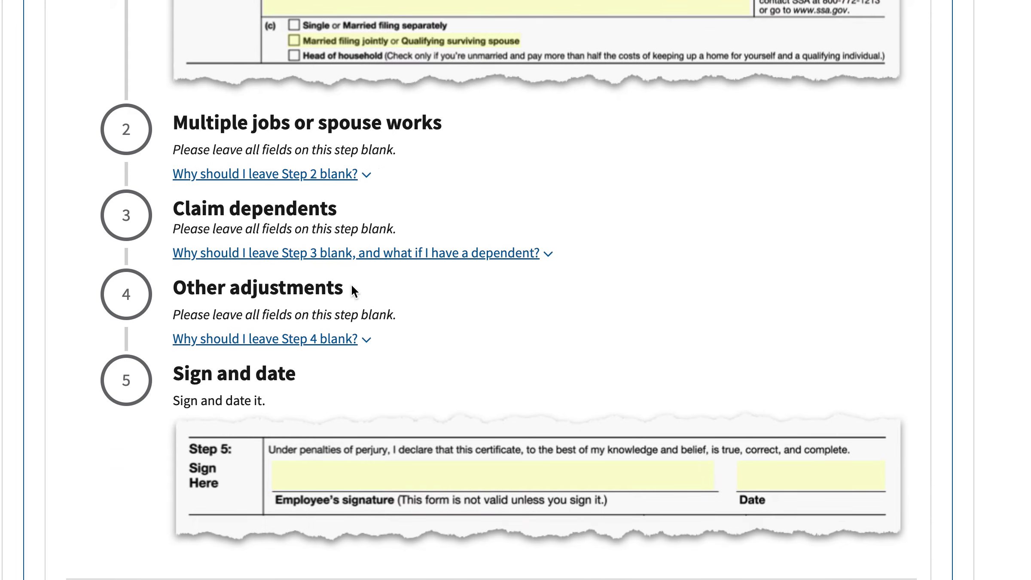
{"action": "scroll", "coordinate": [353, 290], "scroll_direction": "down", "scroll_amount": 6}
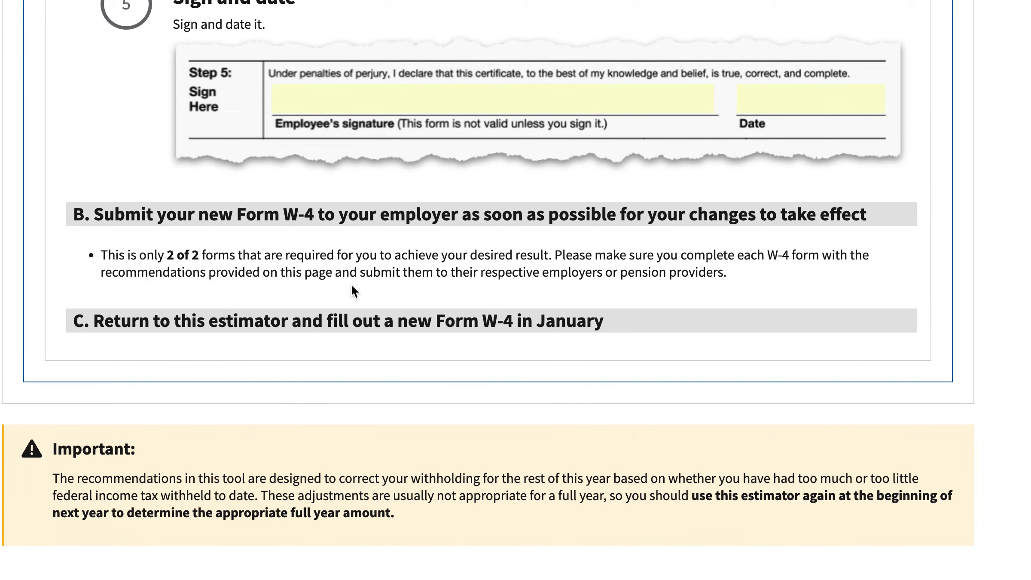
{"action": "scroll", "coordinate": [352, 283], "scroll_direction": "up", "scroll_amount": 20}
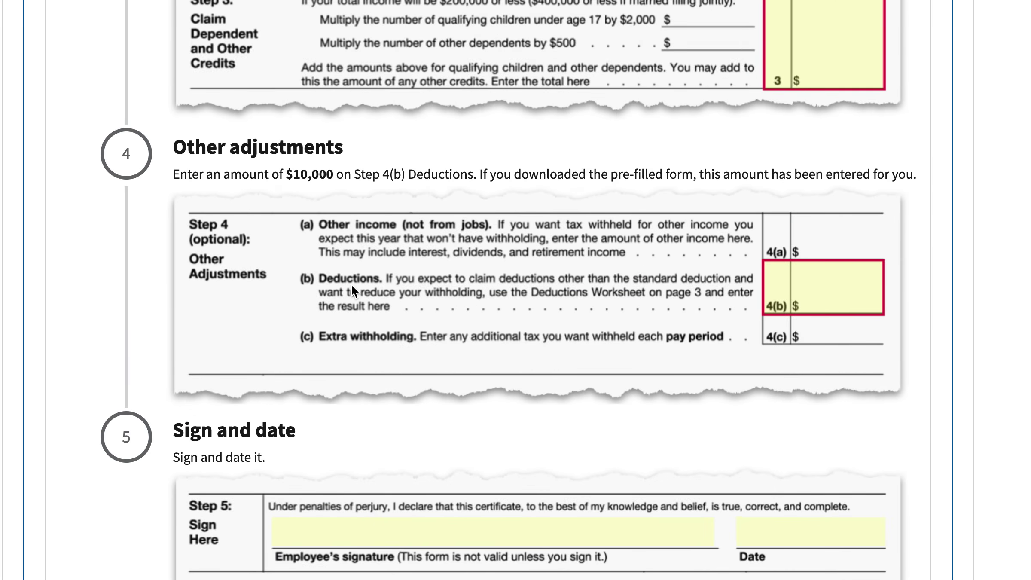
{"action": "scroll", "coordinate": [351, 283], "scroll_direction": "up", "scroll_amount": 20}
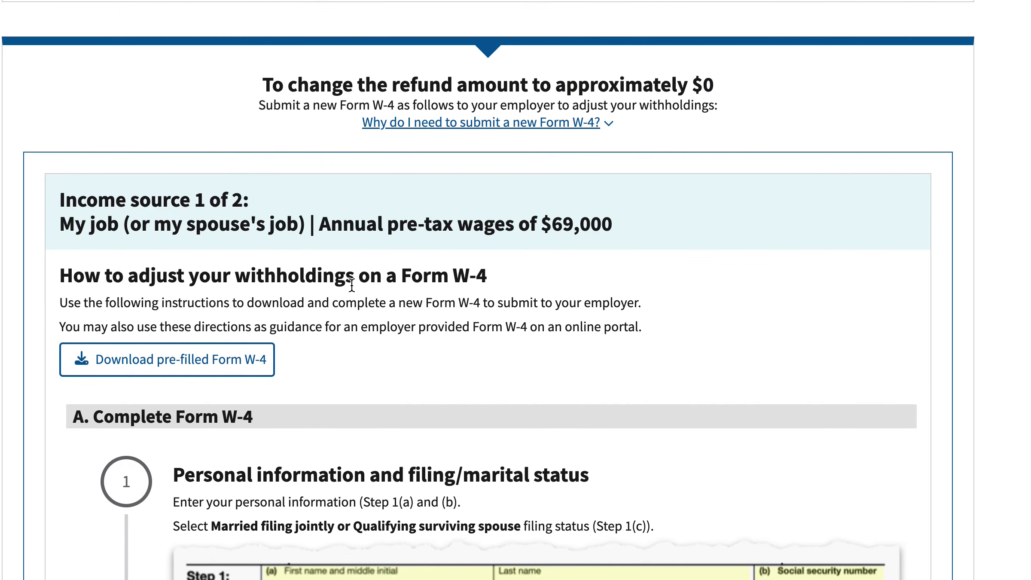
{"action": "scroll", "coordinate": [351, 285], "scroll_direction": "up", "scroll_amount": 15}
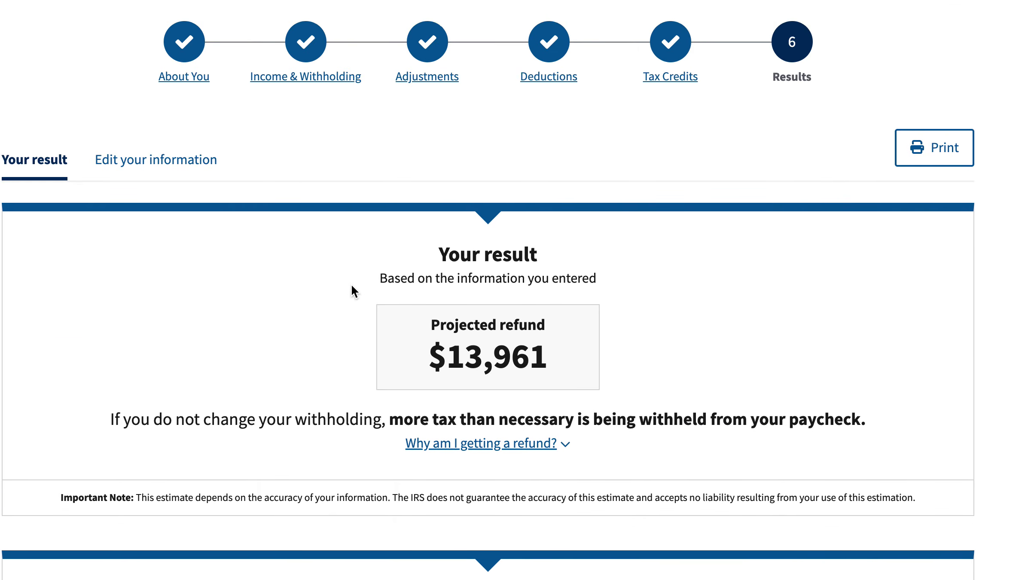
{"action": "scroll", "coordinate": [351, 285], "scroll_direction": "up", "scroll_amount": 1}
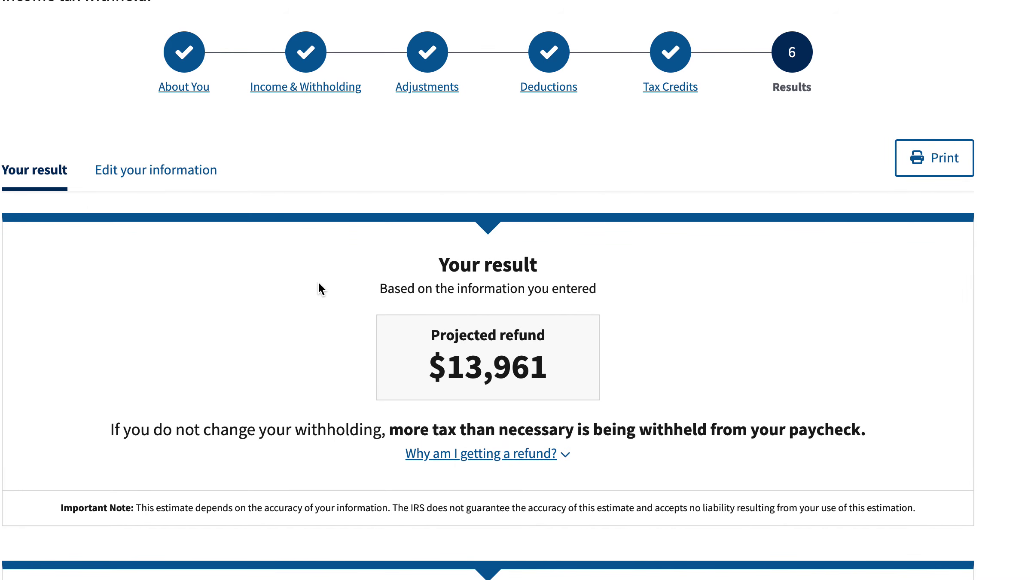
Step: Open the recap of the entered information and examine the income, adjustments, deductions, tax and credits sections
{"action": "scroll", "coordinate": [318, 281], "scroll_direction": "up", "scroll_amount": 2}
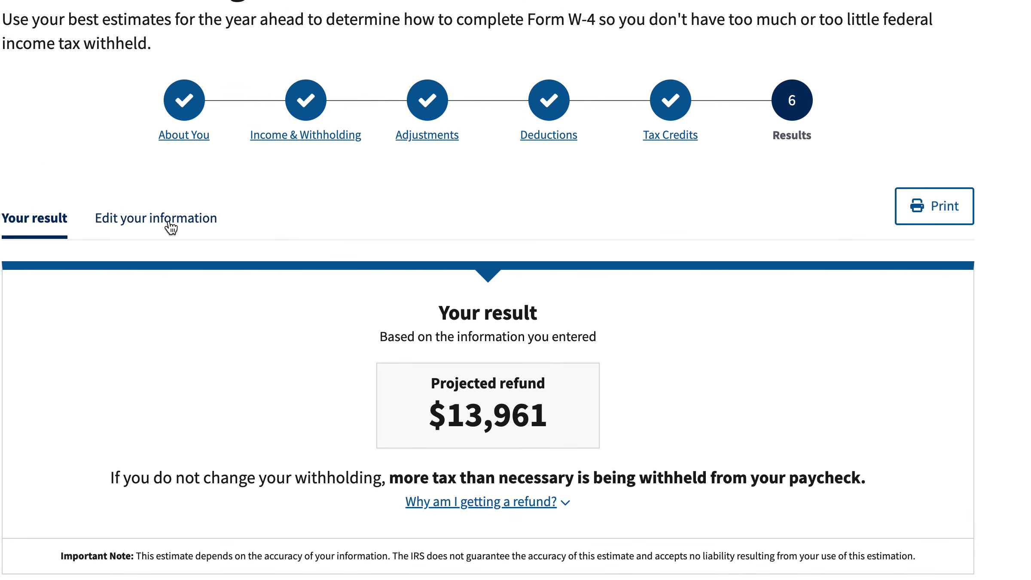
{"action": "left_click", "coordinate": [174, 223]}
{"action": "scroll", "coordinate": [203, 268], "scroll_direction": "down", "scroll_amount": 9}
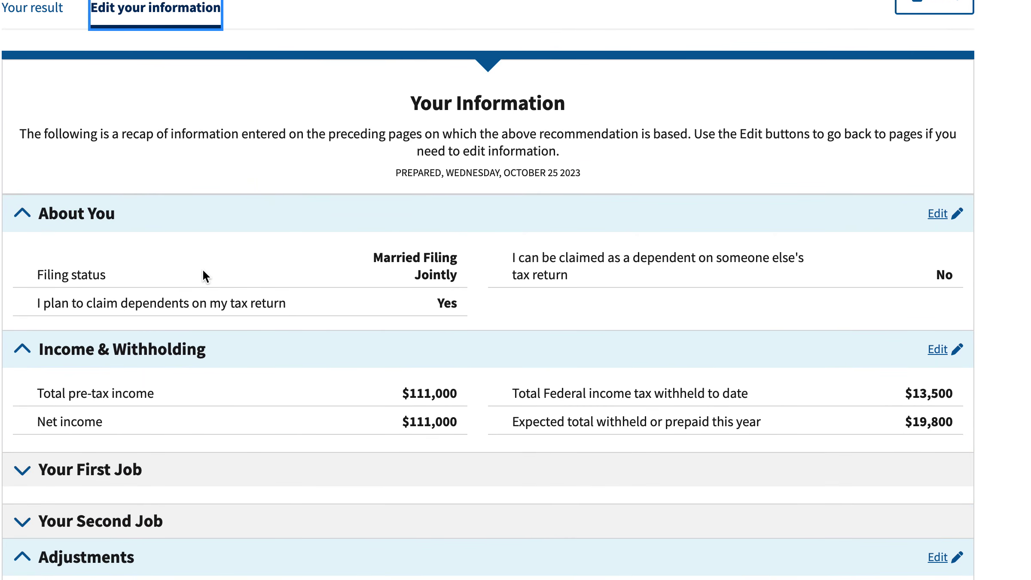
{"action": "scroll", "coordinate": [259, 286], "scroll_direction": "down", "scroll_amount": 10}
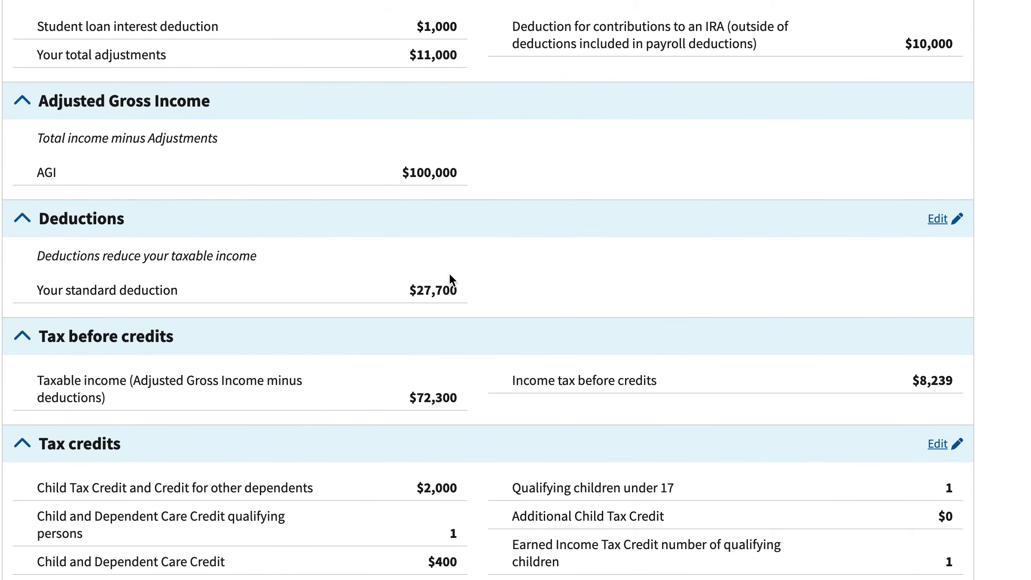
{"action": "scroll", "coordinate": [446, 387], "scroll_direction": "up", "scroll_amount": 1}
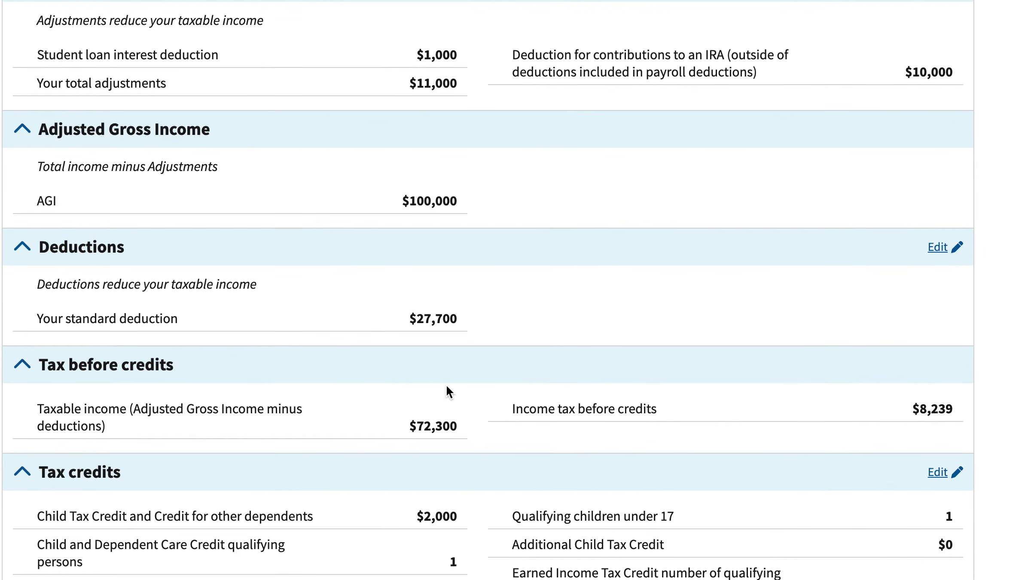
{"action": "scroll", "coordinate": [447, 387], "scroll_direction": "down", "scroll_amount": 2}
{"action": "scroll", "coordinate": [447, 392], "scroll_direction": "down", "scroll_amount": 2}
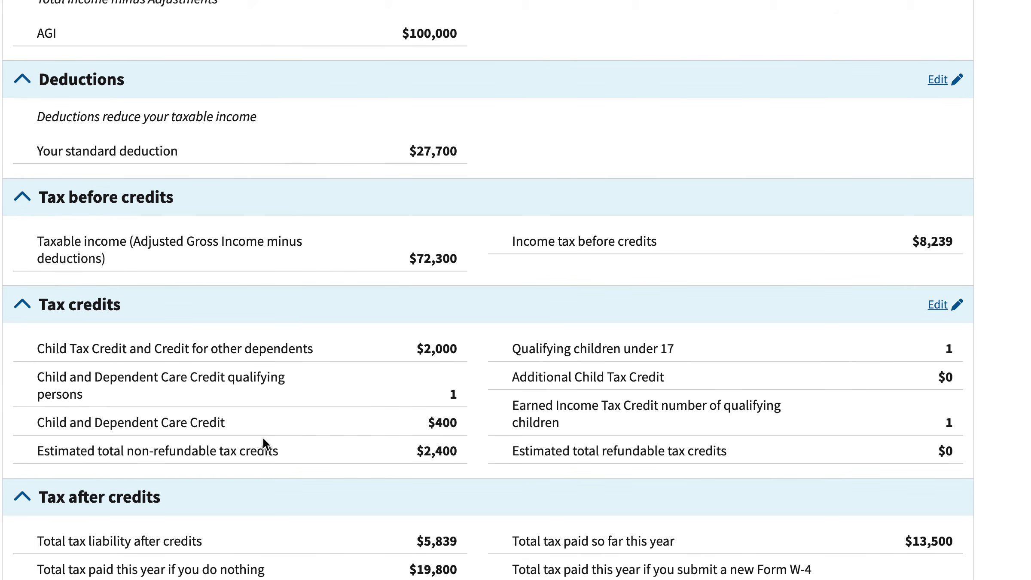
{"action": "scroll", "coordinate": [422, 391], "scroll_direction": "up", "scroll_amount": 7}
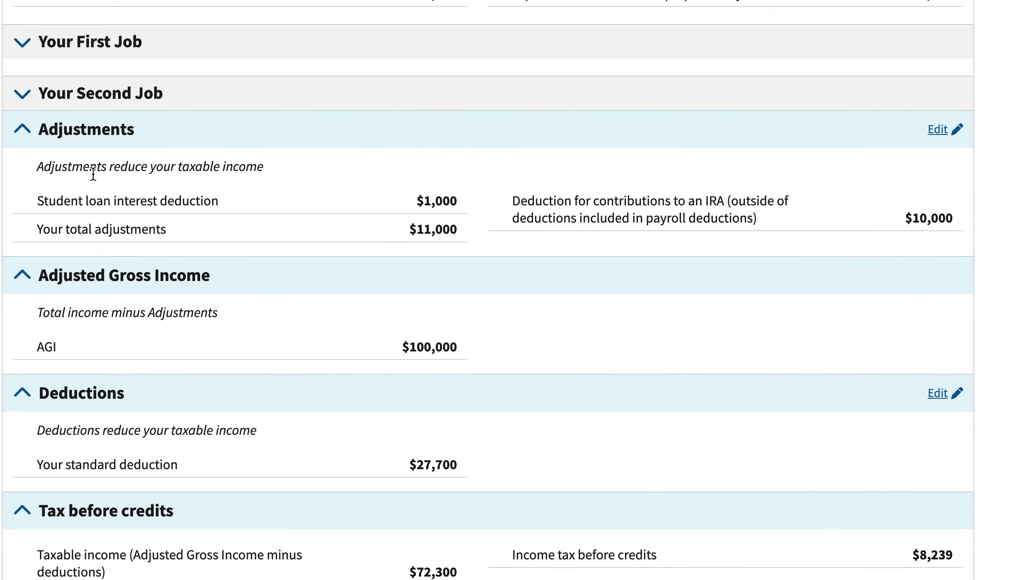
Step: Expand the first job's details in the information recap and review its wages and withholding
{"action": "scroll", "coordinate": [158, 236], "scroll_direction": "up", "scroll_amount": 4}
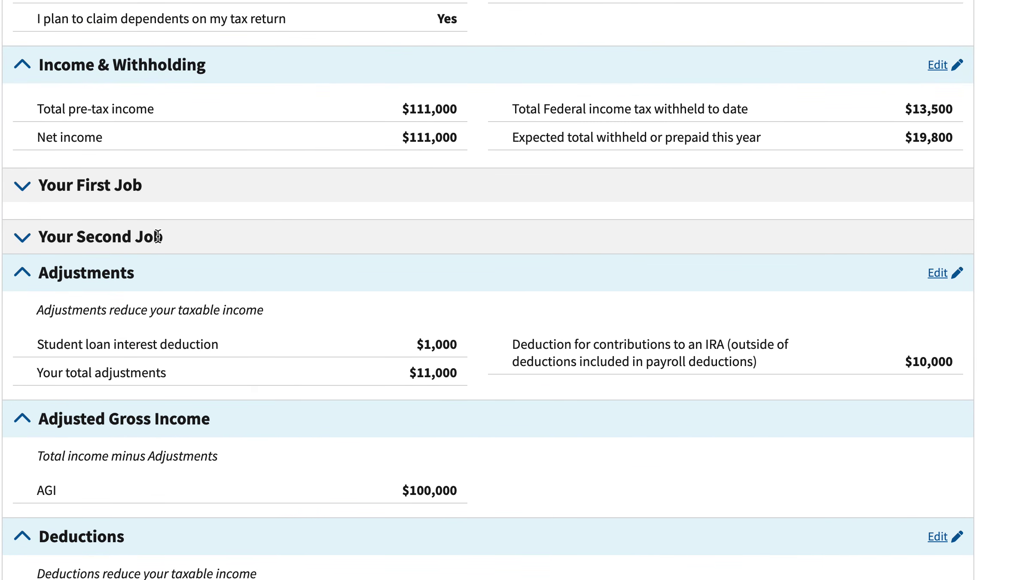
{"action": "scroll", "coordinate": [157, 235], "scroll_direction": "up", "scroll_amount": 2}
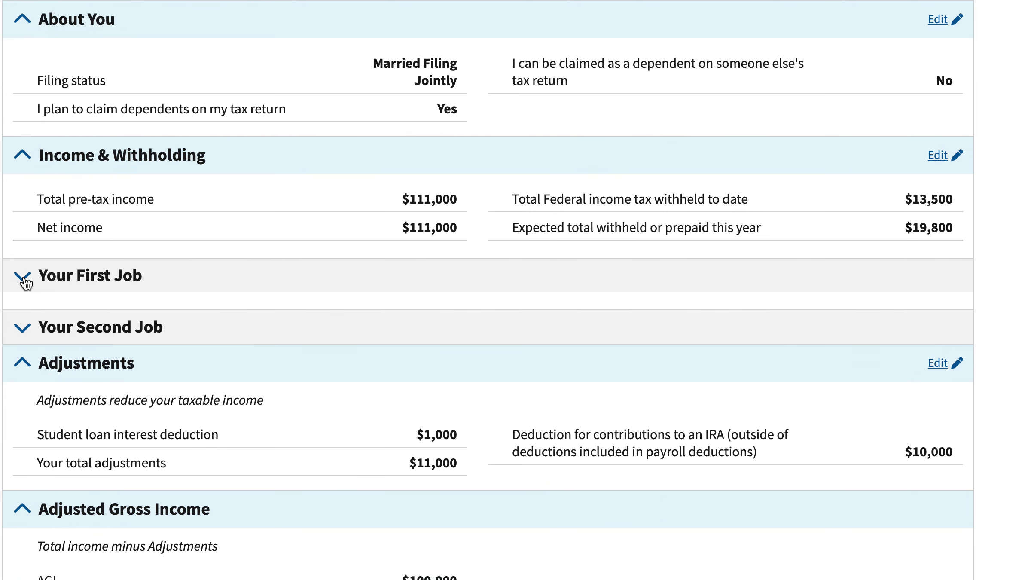
{"action": "left_click", "coordinate": [25, 282]}
{"action": "scroll", "coordinate": [182, 291], "scroll_direction": "down", "scroll_amount": 3}
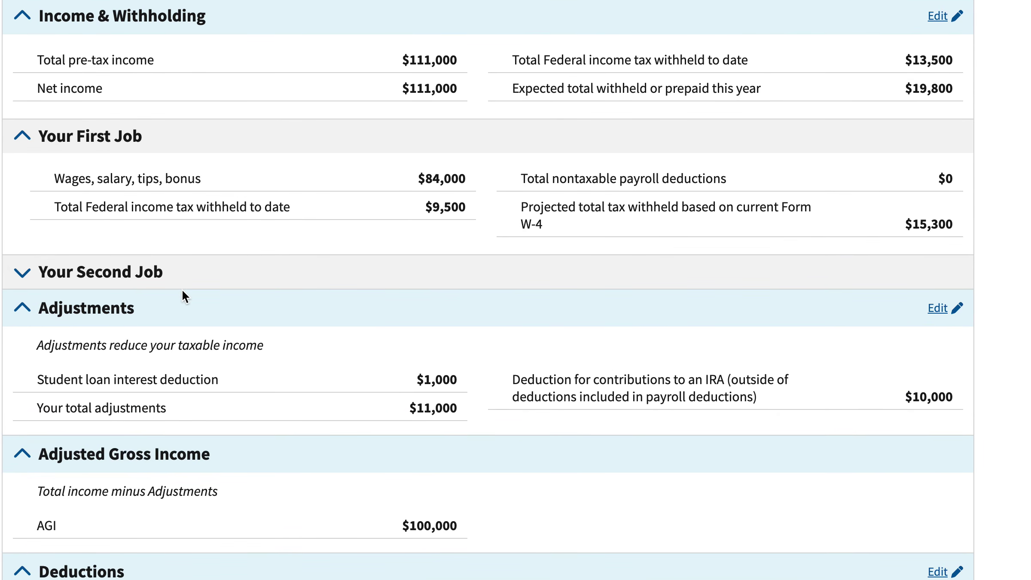
Step: Return to the results, open the first job's pre-filled Form W-4 and check the amounts in Steps 3 and 4
{"action": "scroll", "coordinate": [183, 291], "scroll_direction": "up", "scroll_amount": 10}
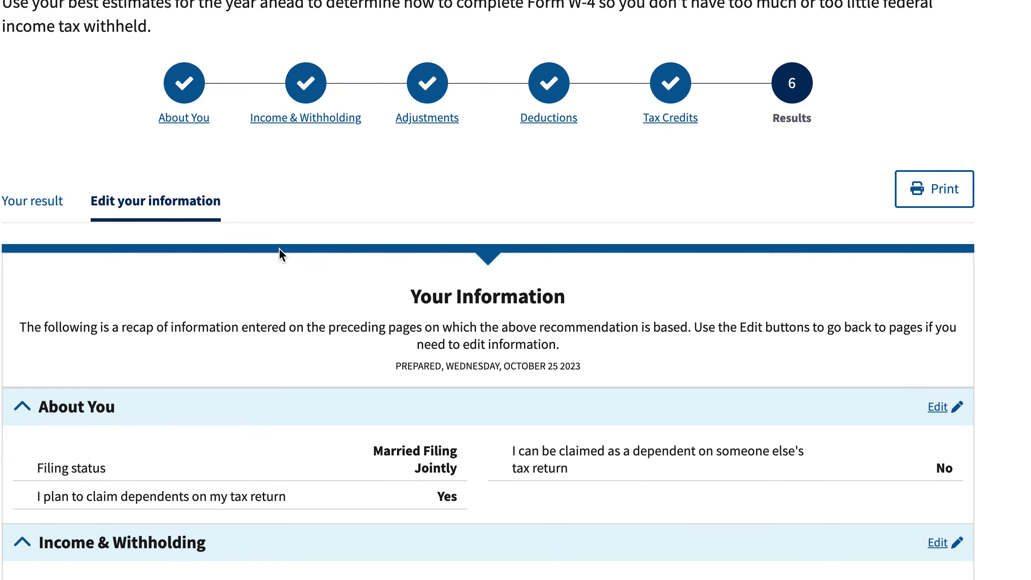
{"action": "left_click", "coordinate": [58, 209]}
{"action": "scroll", "coordinate": [201, 279], "scroll_direction": "down", "scroll_amount": 8}
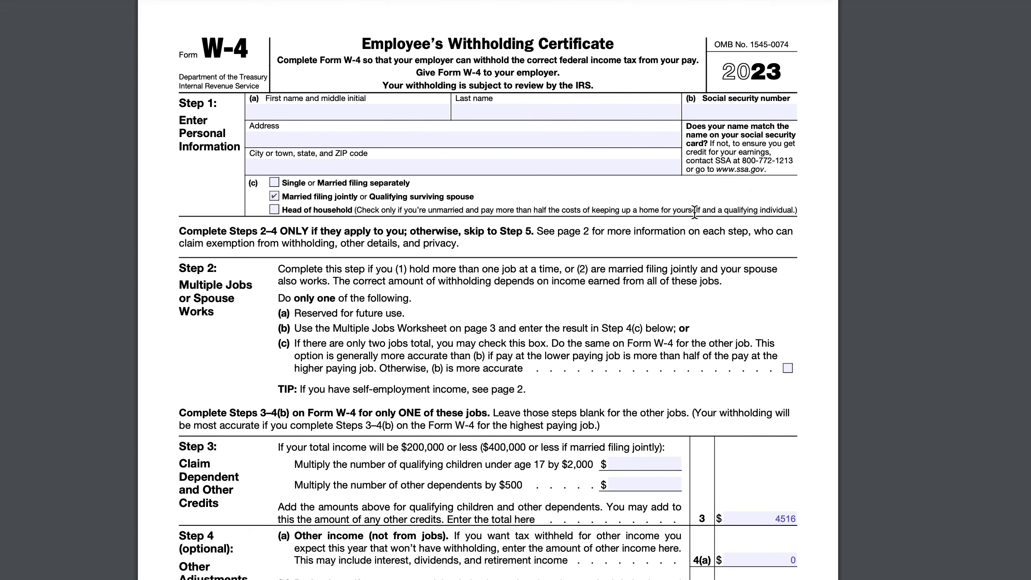
{"action": "scroll", "coordinate": [695, 212], "scroll_direction": "down", "scroll_amount": 5}
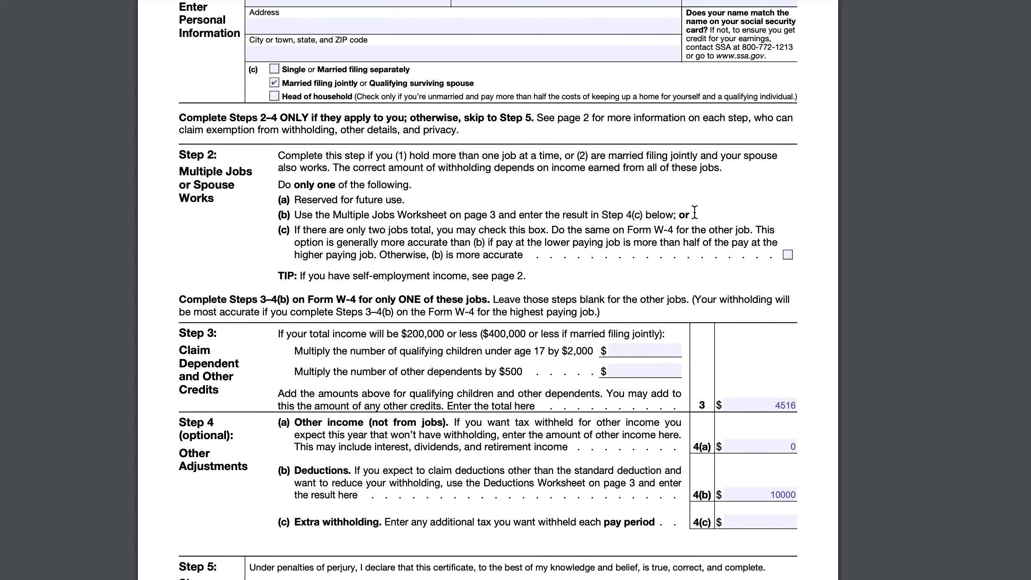
{"action": "scroll", "coordinate": [695, 211], "scroll_direction": "up", "scroll_amount": 5}
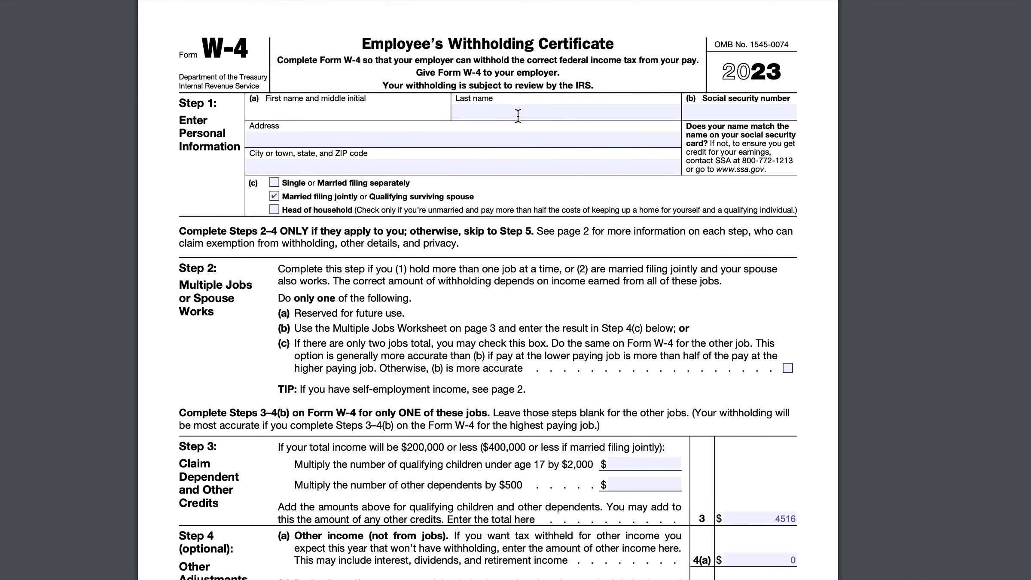
Step: Enter the employee's first name with middle initial, last name and Social Security number in Step 1 of the Form W-4
{"action": "type", "text": "John Q"}
{"action": "key", "text": "Tab"}
{"action": "type", "text": "Doe"}
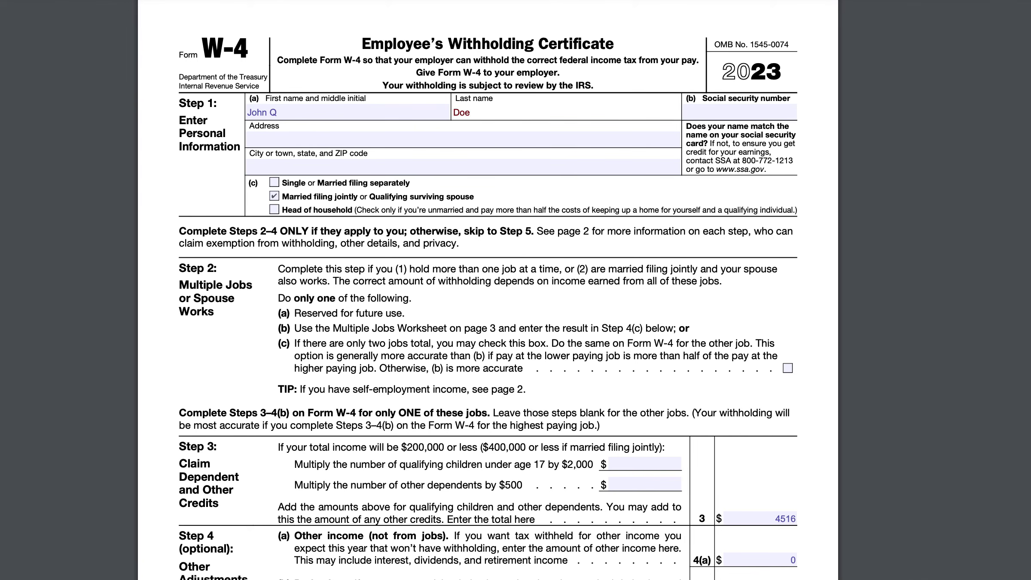
{"action": "key", "text": "Tab"}
{"action": "left_click", "coordinate": [707, 115]}
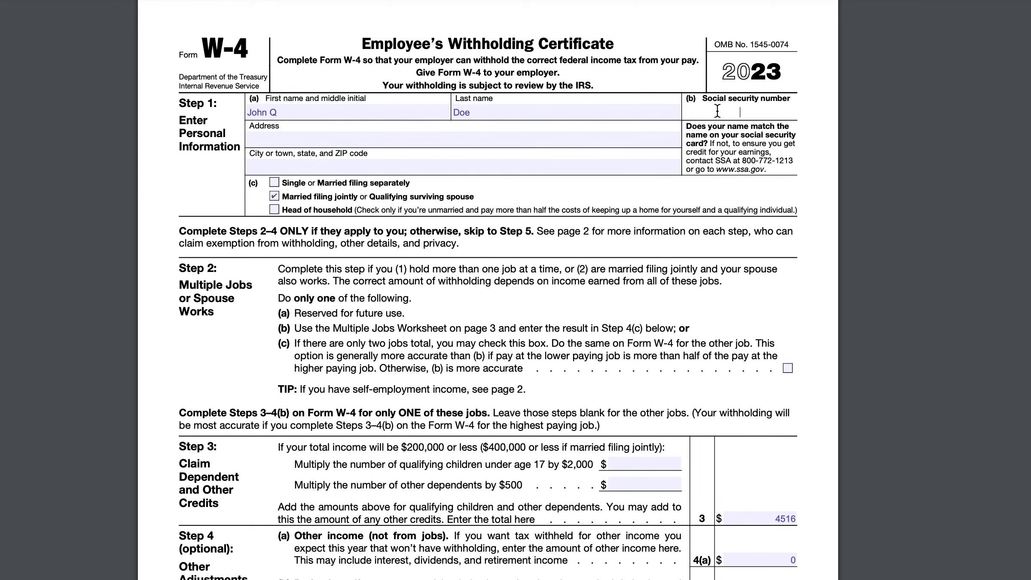
{"action": "type", "text": "123-45-6789"}
Step: Fill in the employee's street address and the city and state in Step 1 of the Form W-4
{"action": "left_click", "coordinate": [509, 136]}
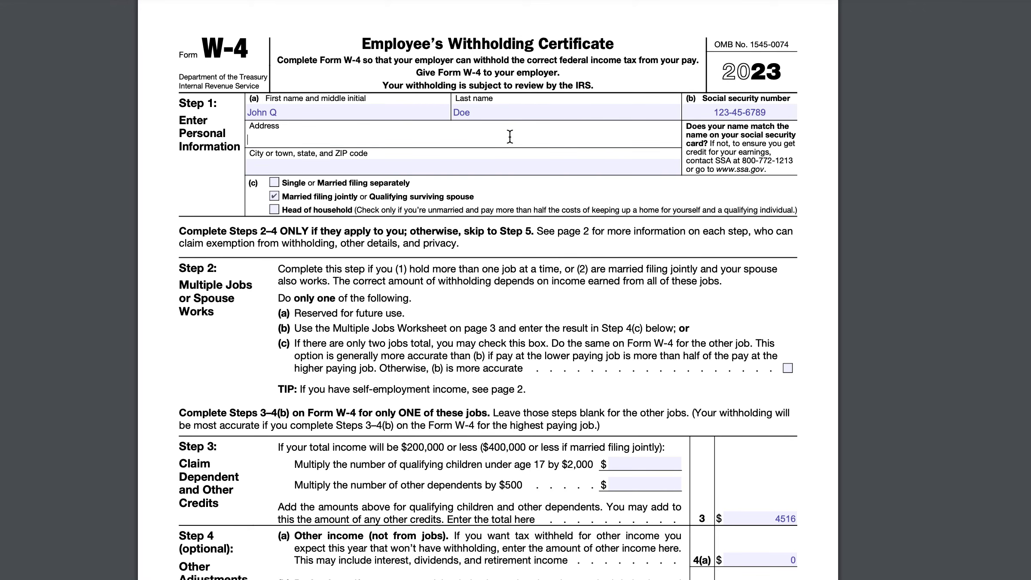
{"action": "type", "text": "123"}
{"action": "scroll", "coordinate": [509, 136], "scroll_direction": "down", "scroll_amount": 5}
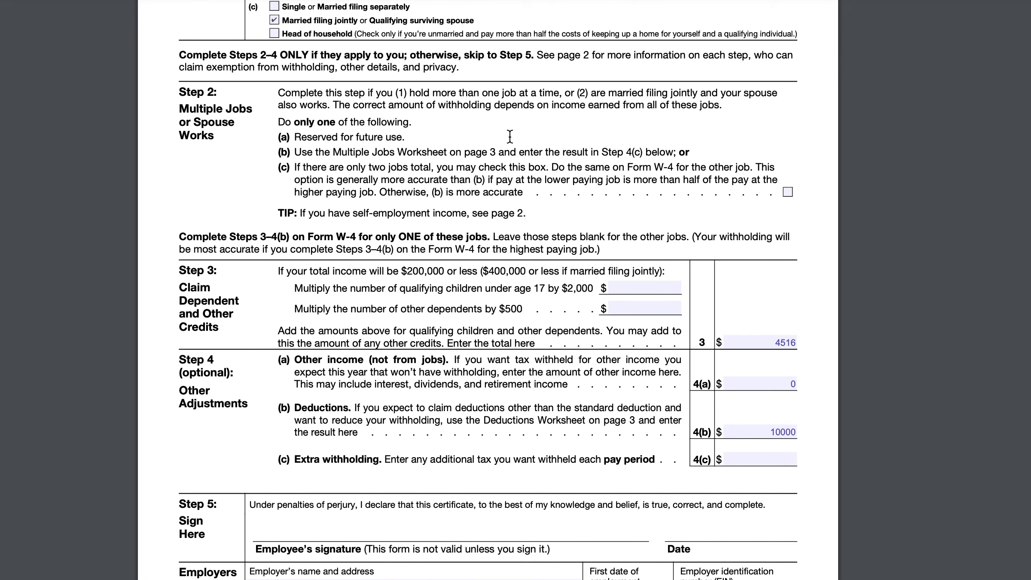
{"action": "scroll", "coordinate": [510, 136], "scroll_direction": "up", "scroll_amount": 5}
{"action": "scroll", "coordinate": [425, 139], "scroll_direction": "down", "scroll_amount": 5}
{"action": "scroll", "coordinate": [423, 142], "scroll_direction": "up", "scroll_amount": 5}
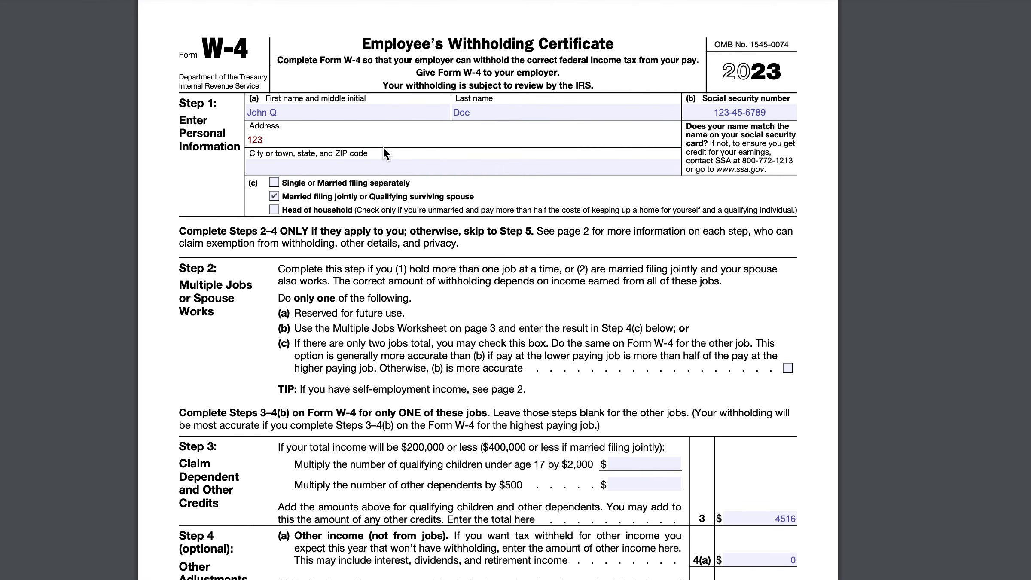
{"action": "type", "text": "Anywhere"}
{"action": "scroll", "coordinate": [384, 148], "scroll_direction": "down", "scroll_amount": 5}
{"action": "scroll", "coordinate": [383, 148], "scroll_direction": "up", "scroll_amount": 5}
{"action": "type", "text": "Road"}
{"action": "scroll", "coordinate": [327, 139], "scroll_direction": "down", "scroll_amount": 4}
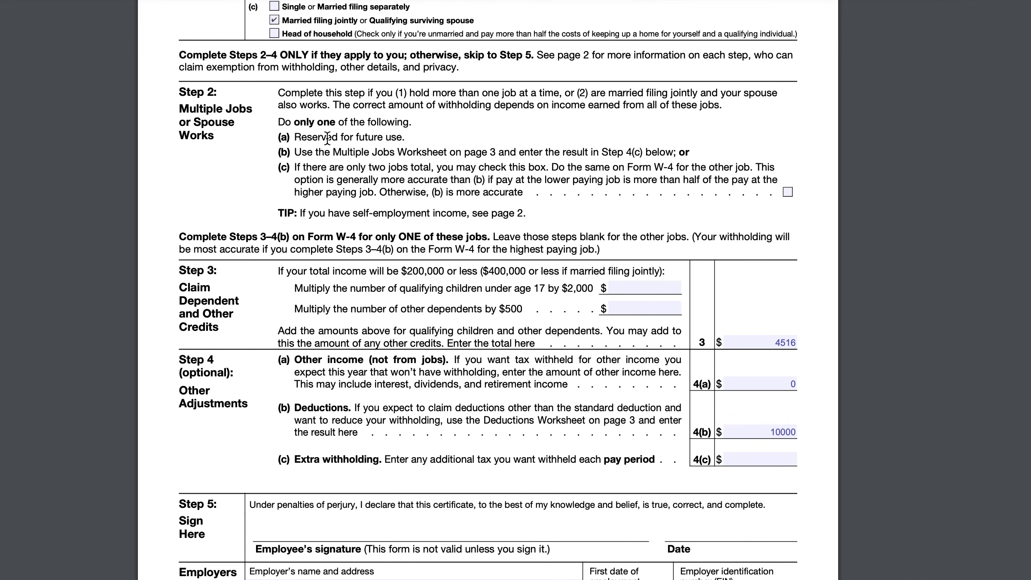
{"action": "scroll", "coordinate": [327, 139], "scroll_direction": "up", "scroll_amount": 4}
{"action": "left_click", "coordinate": [326, 167]}
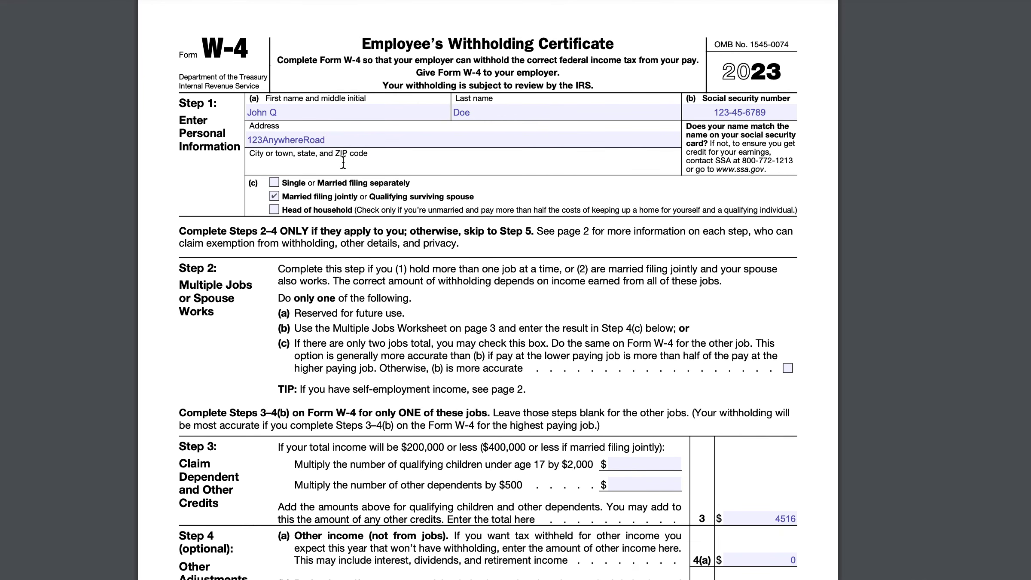
{"action": "type", "text": "AnyTown, TX"}
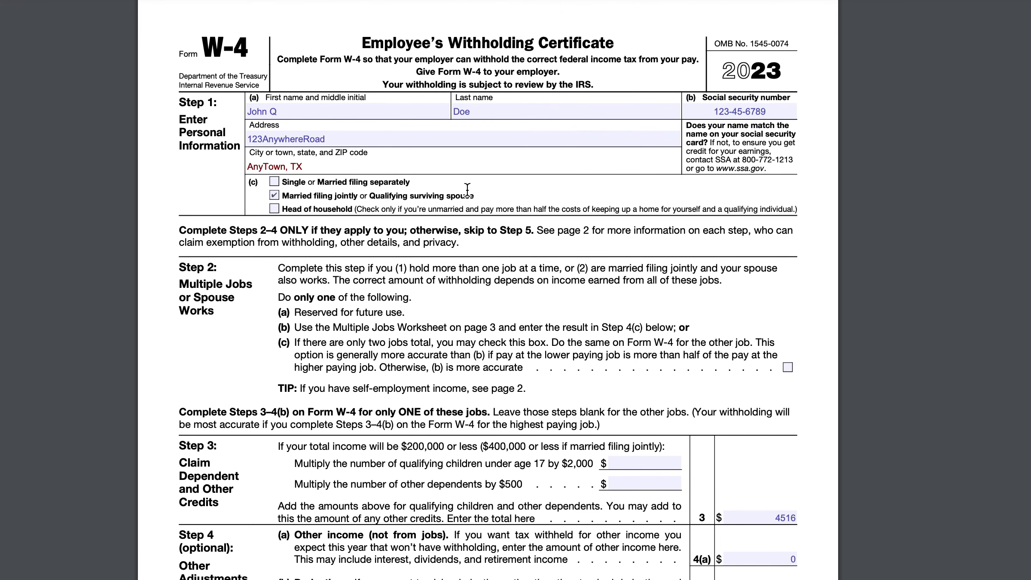
Step: Check the Form W-4's filing status and its entries from Step 2 through the Step 5 signature line
{"action": "scroll", "coordinate": [468, 189], "scroll_direction": "down", "scroll_amount": 1}
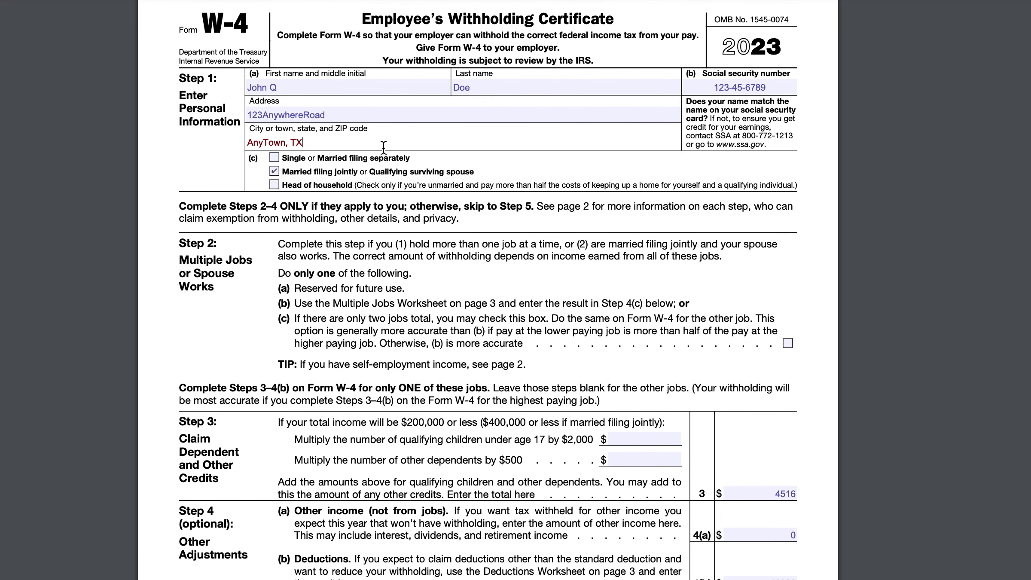
{"action": "left_click", "coordinate": [274, 172]}
{"action": "scroll", "coordinate": [363, 168], "scroll_direction": "down", "scroll_amount": 6}
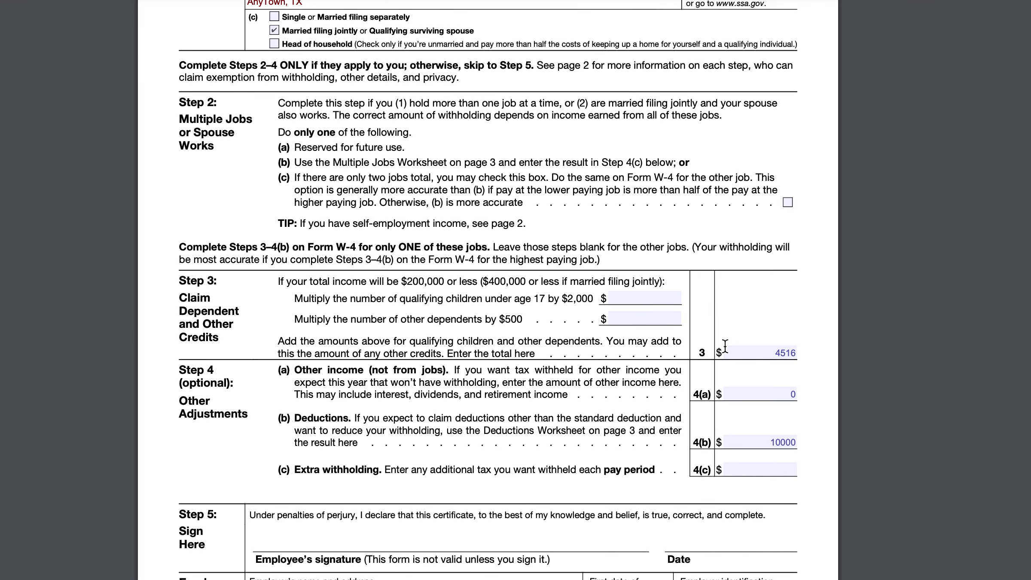
{"action": "scroll", "coordinate": [725, 345], "scroll_direction": "down", "scroll_amount": 1}
{"action": "scroll", "coordinate": [725, 345], "scroll_direction": "up", "scroll_amount": 5}
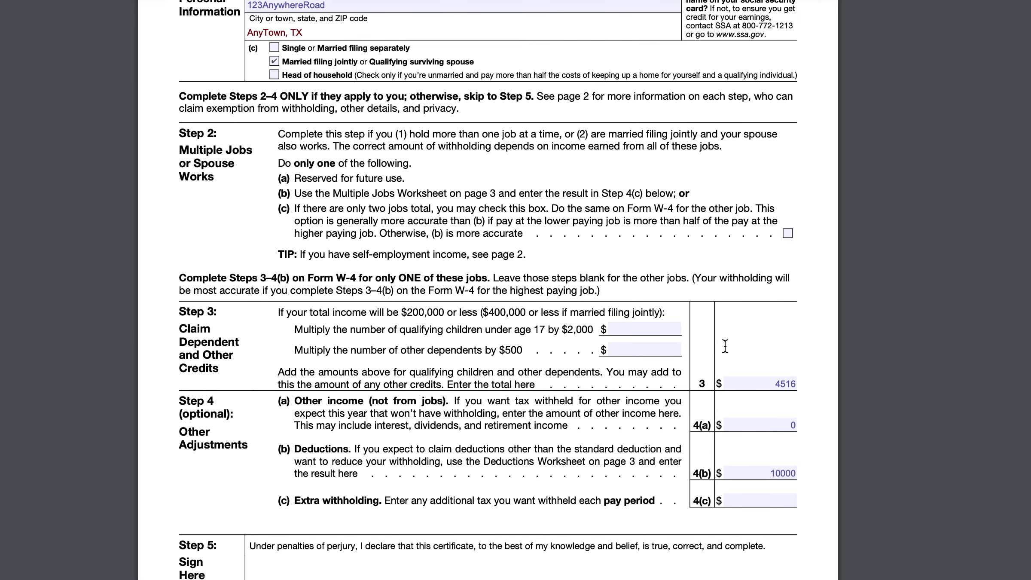
{"action": "scroll", "coordinate": [725, 345], "scroll_direction": "down", "scroll_amount": 5}
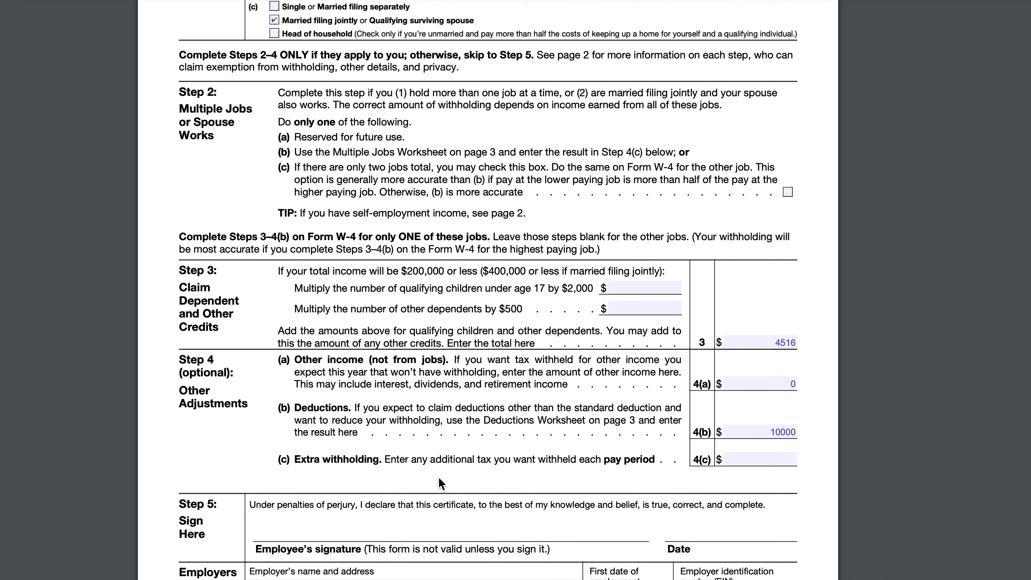
Step: Switch back to the estimator results and recheck the first job's Form W-4 instructions and the projected refund
{"action": "scroll", "coordinate": [582, 303], "scroll_direction": "up", "scroll_amount": 5}
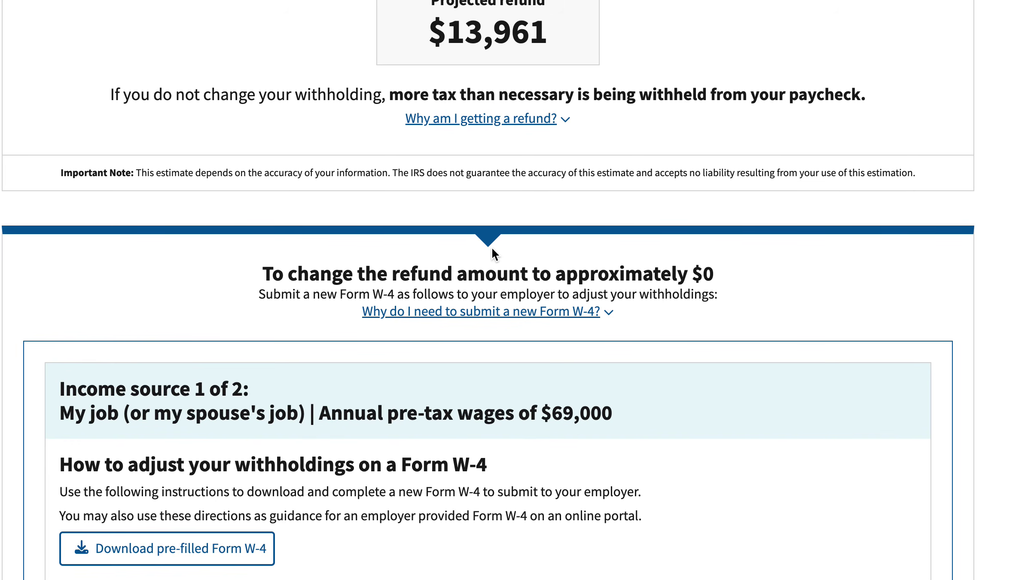
{"action": "scroll", "coordinate": [492, 247], "scroll_direction": "down", "scroll_amount": 6}
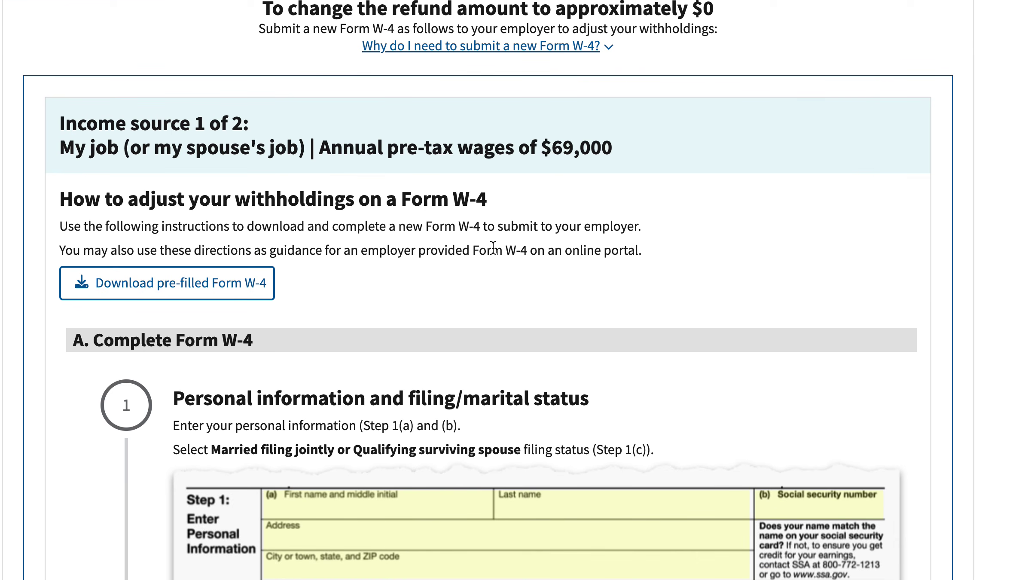
{"action": "scroll", "coordinate": [493, 248], "scroll_direction": "down", "scroll_amount": 20}
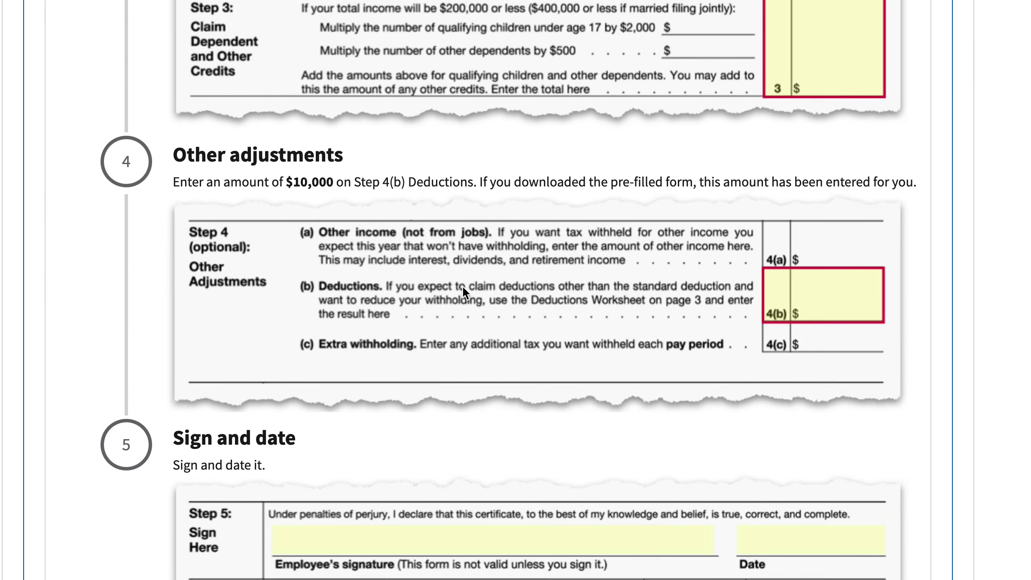
{"action": "scroll", "coordinate": [405, 287], "scroll_direction": "up", "scroll_amount": 20}
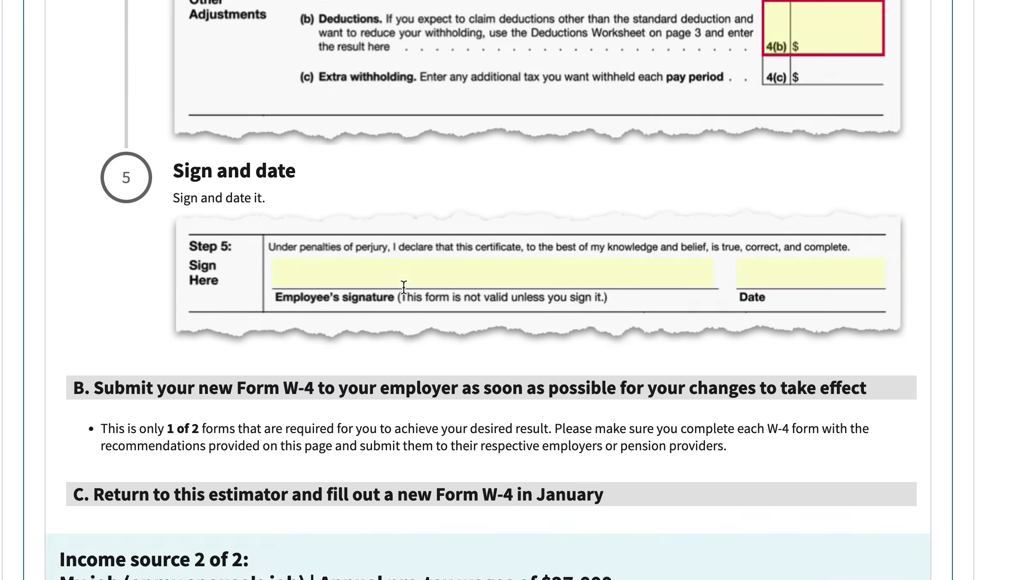
{"action": "scroll", "coordinate": [412, 344], "scroll_direction": "up", "scroll_amount": 11}
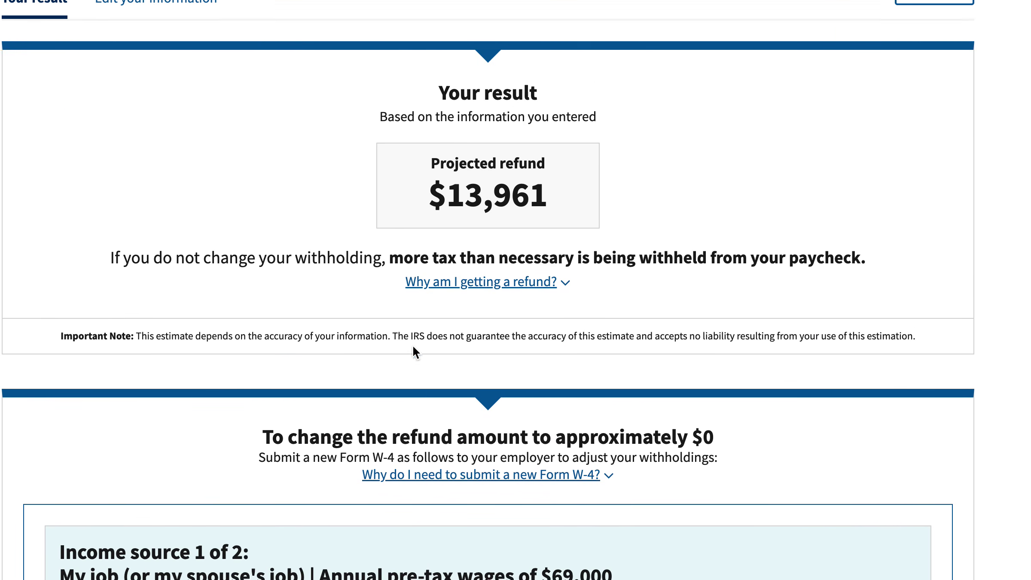
{"action": "scroll", "coordinate": [412, 344], "scroll_direction": "up", "scroll_amount": 3}
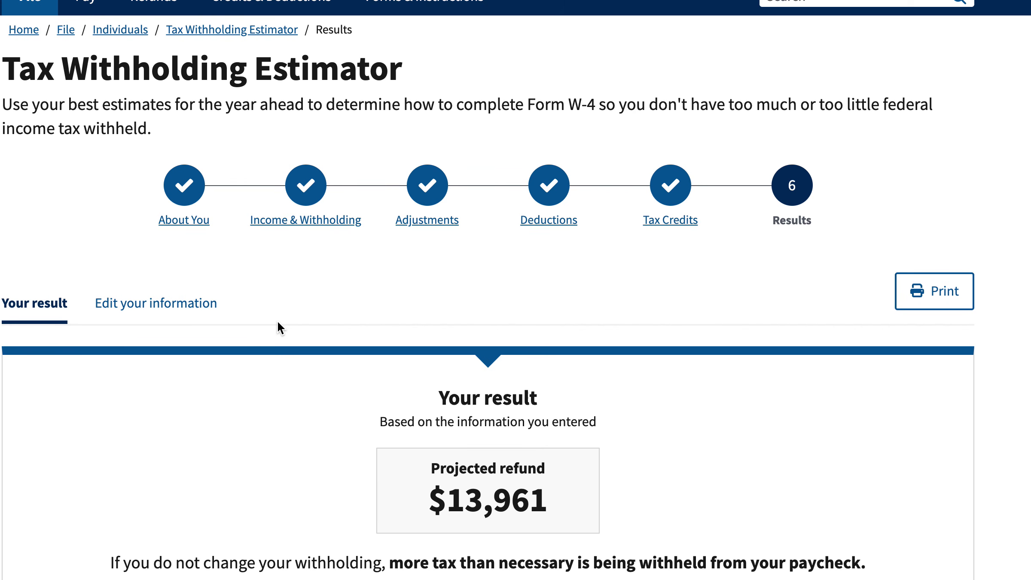
{"action": "key", "text": "super+shift+5"}
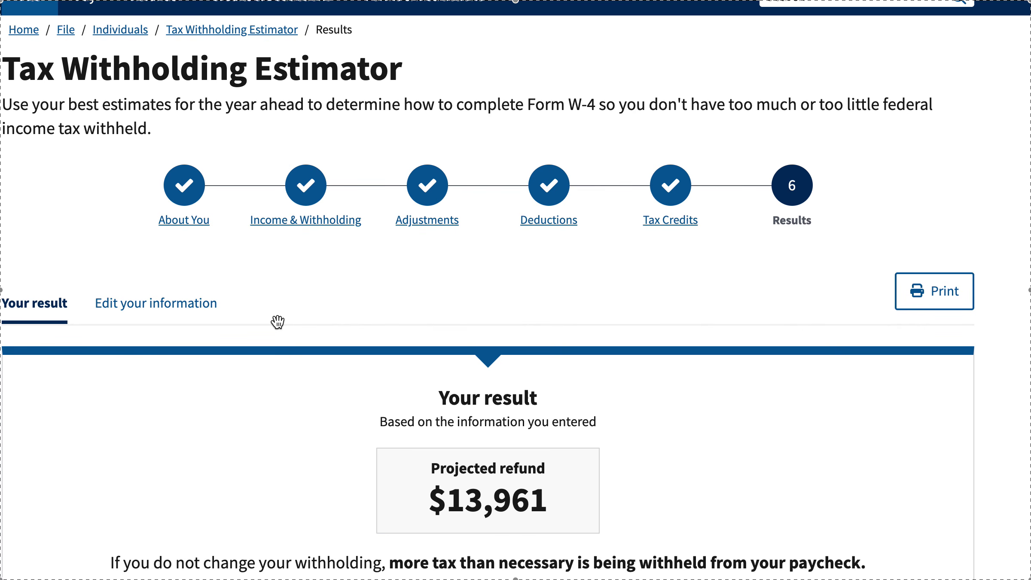